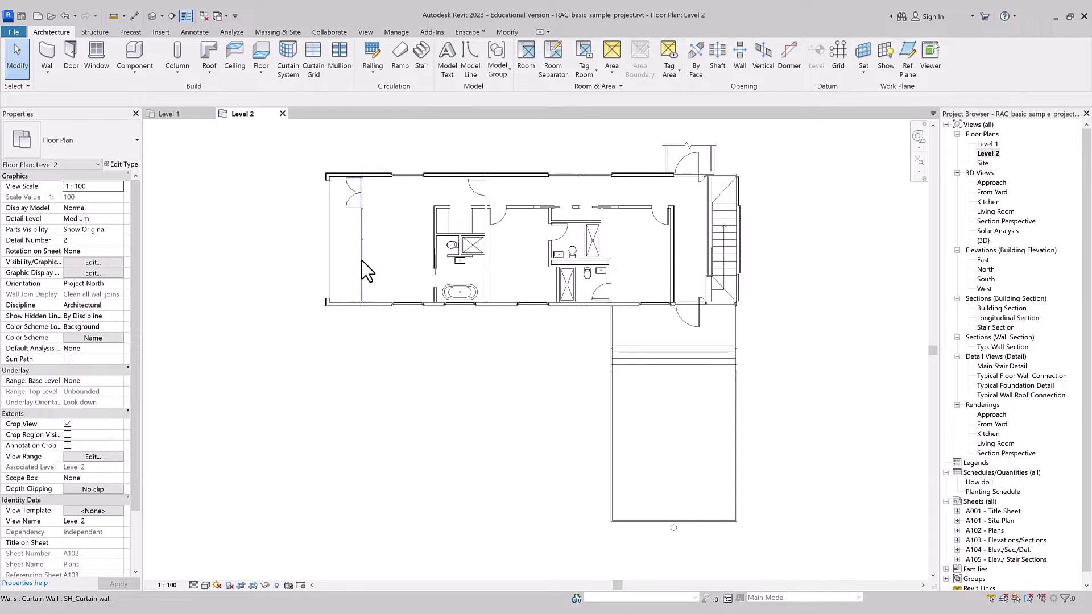
Inspect the curtain wall, window, pocket door and partitions, then select the long bathroom partition wall.
left_click(363, 267)
left_click(406, 303)
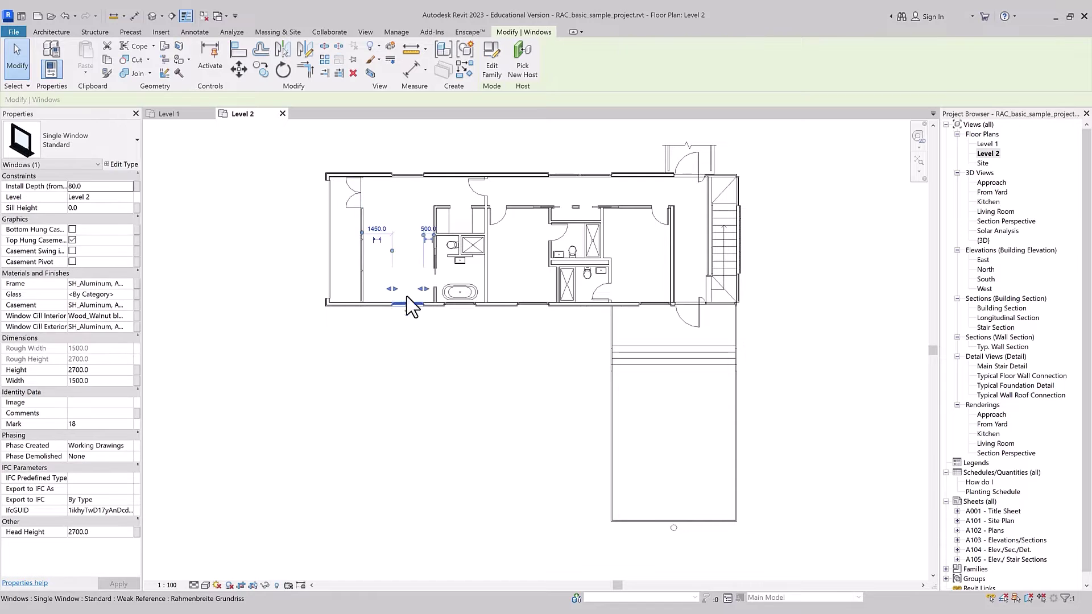
left_click(437, 262)
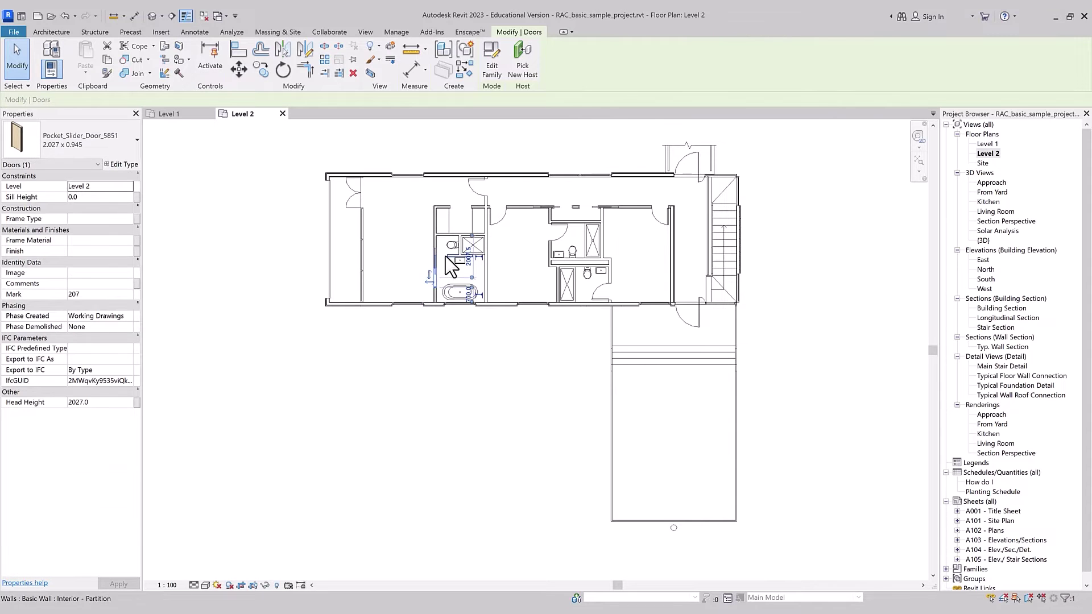
left_click(463, 256)
scroll(506, 356, "up", 1)
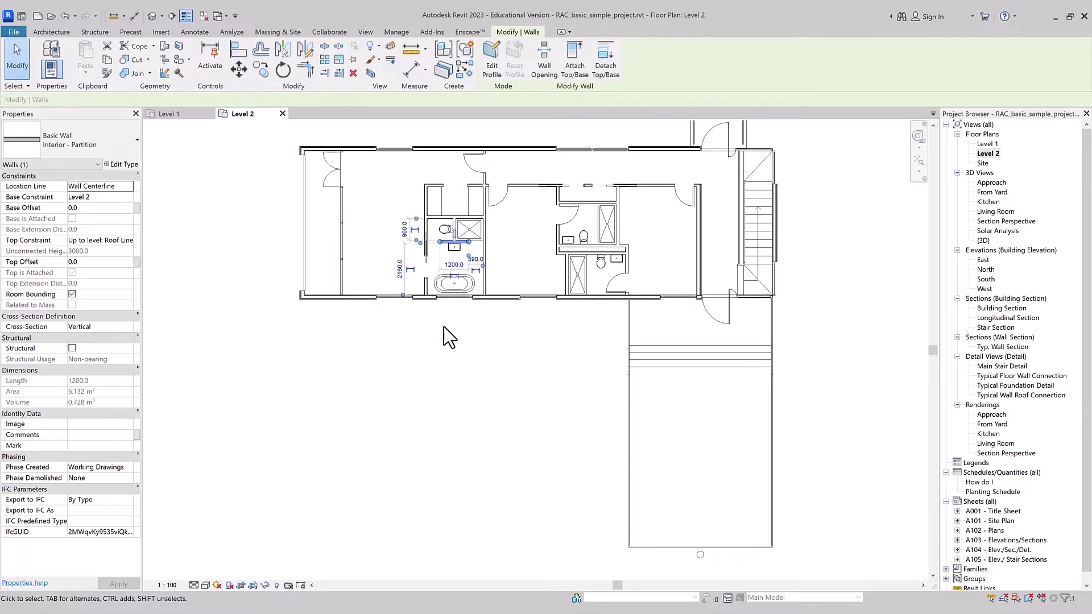
scroll(412, 241, "up", 1)
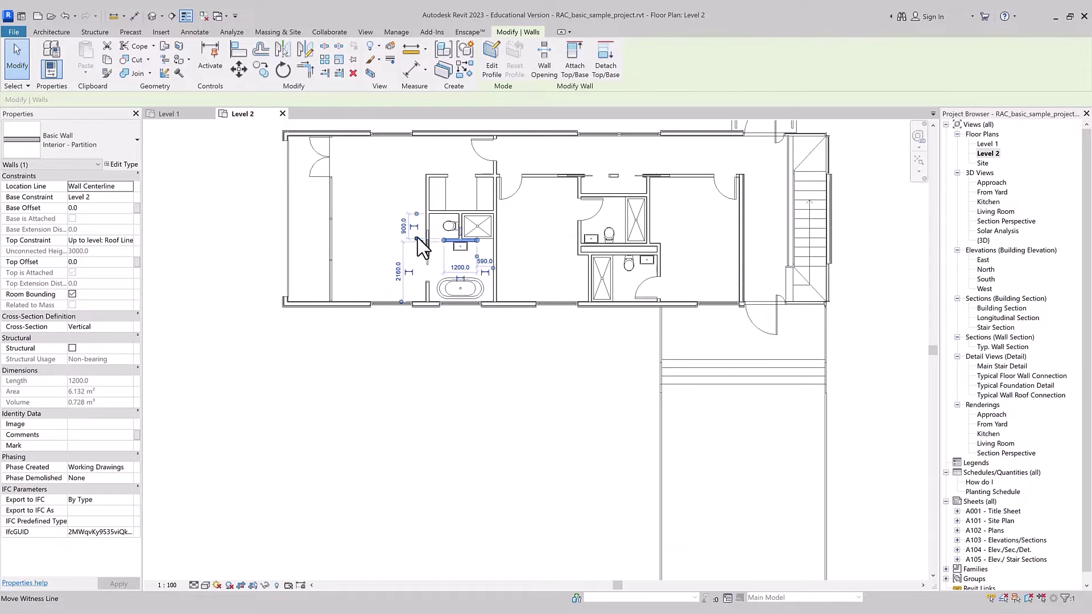
left_click(427, 298)
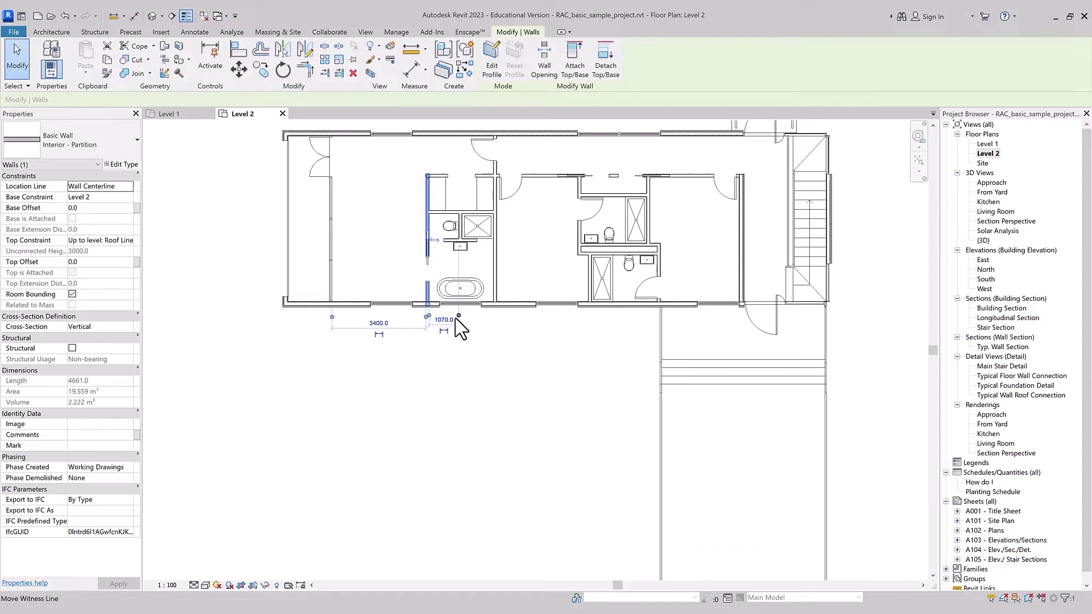
scroll(361, 311, "up", 3)
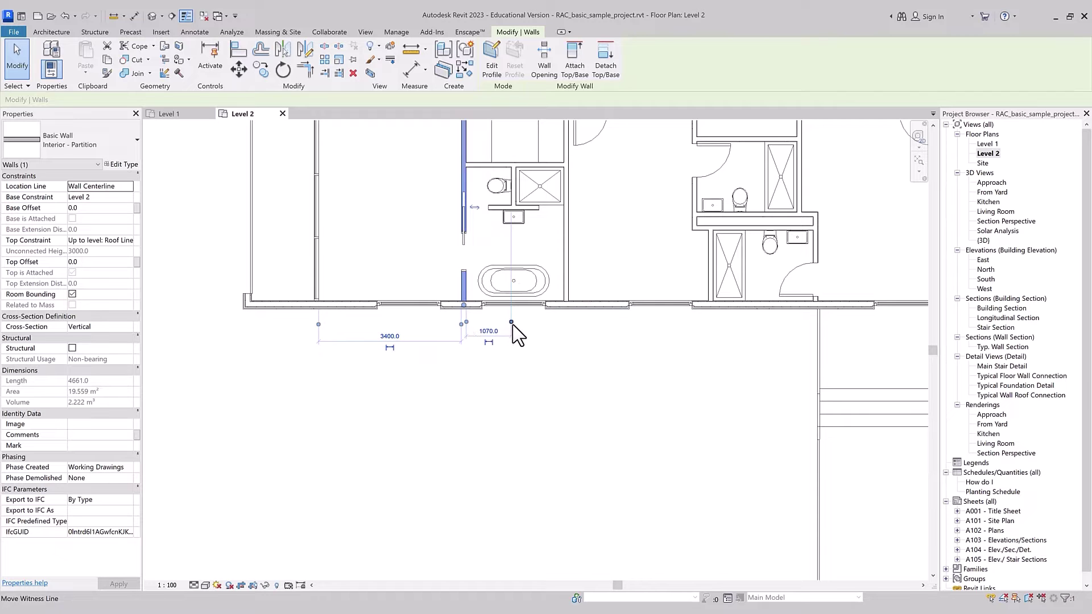
Re-anchor its temporary dimensions to read 5202.0 from the outer wall and 2320.0 to the window edge.
left_click_drag(318, 324, 306, 293)
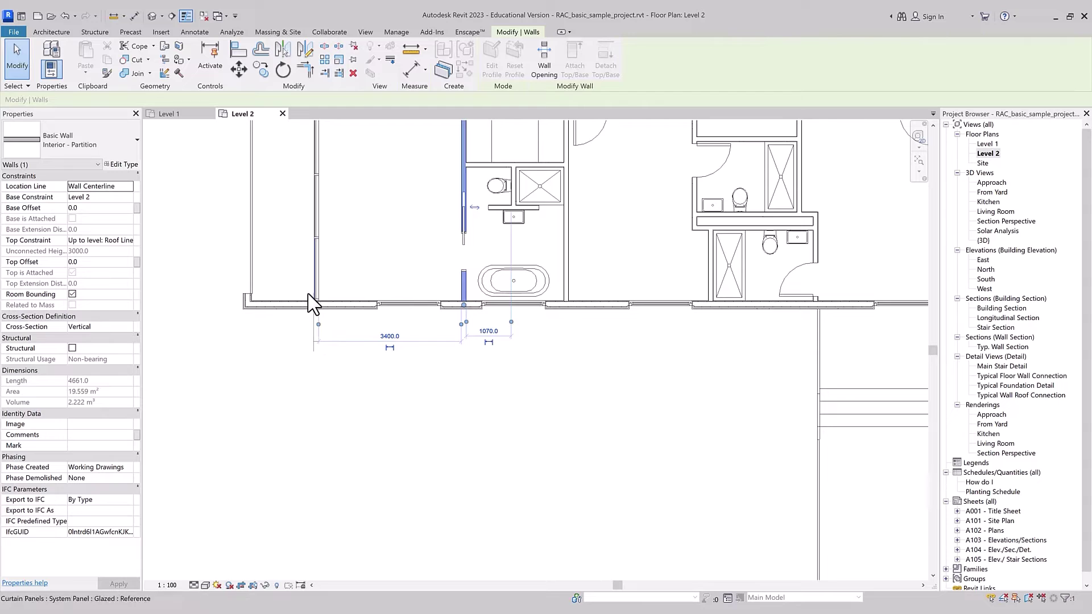
mouse_move(312, 293)
left_mouse_down()
mouse_move(249, 287)
mouse_move(243, 302)
left_mouse_up()
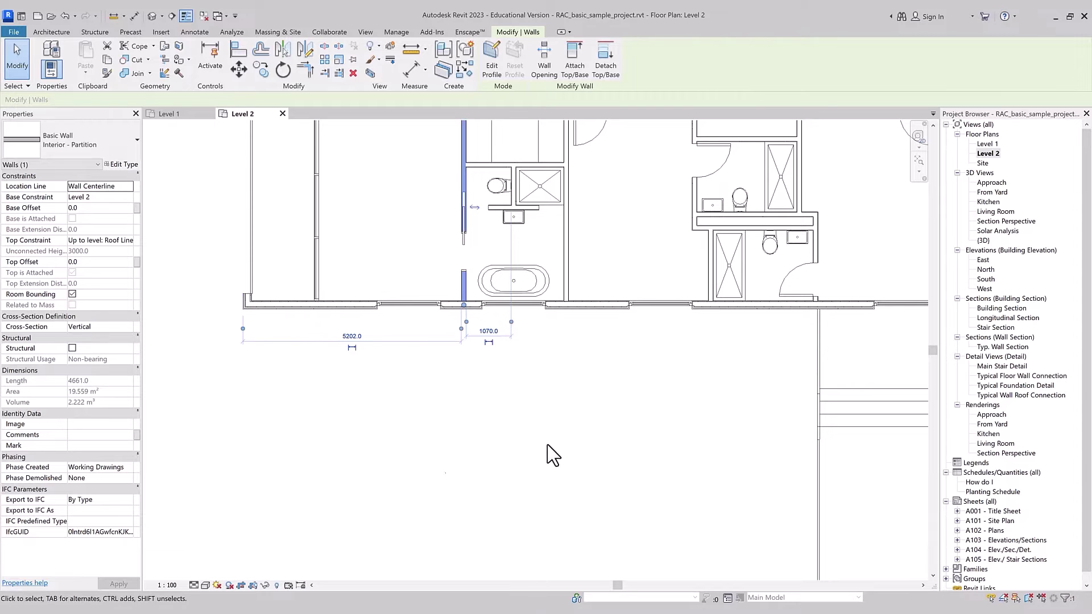
scroll(503, 427, "down", 2)
scroll(518, 222, "up", 2)
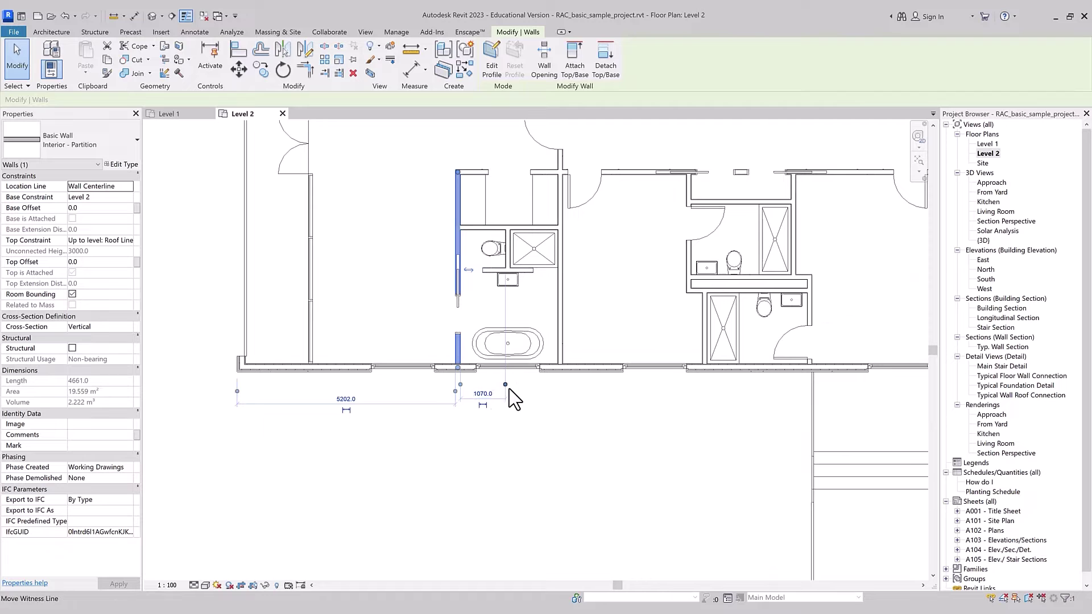
left_click_drag(505, 384, 552, 349)
scroll(562, 366, "up", 2)
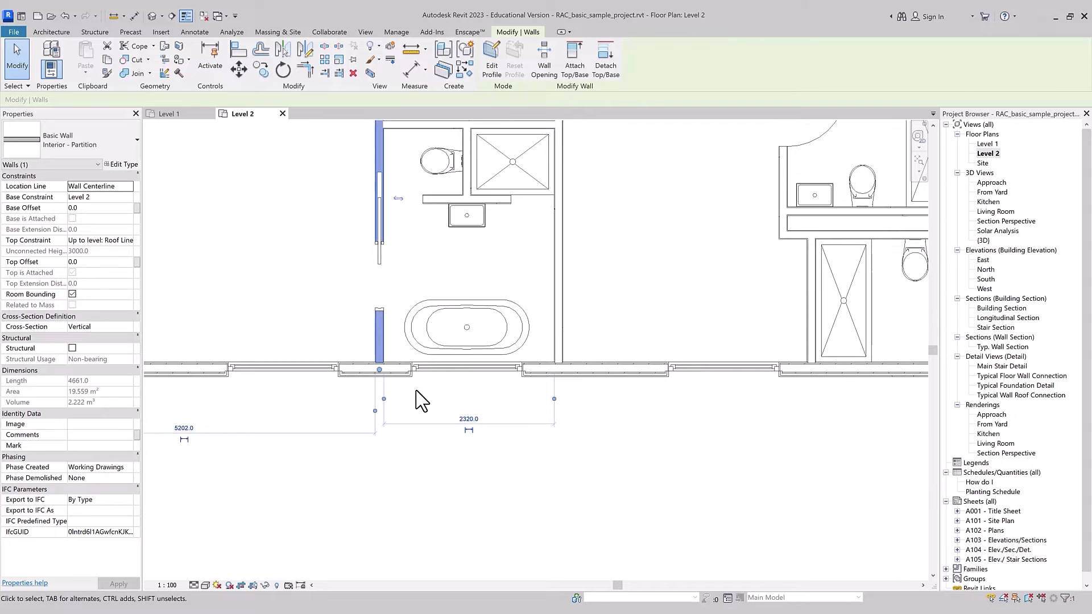
scroll(458, 448, "down", 1)
scroll(458, 448, "down", 1)
Change the 2320.0 temporary dimension to 2500 so the partition wall shifts.
left_click(462, 419)
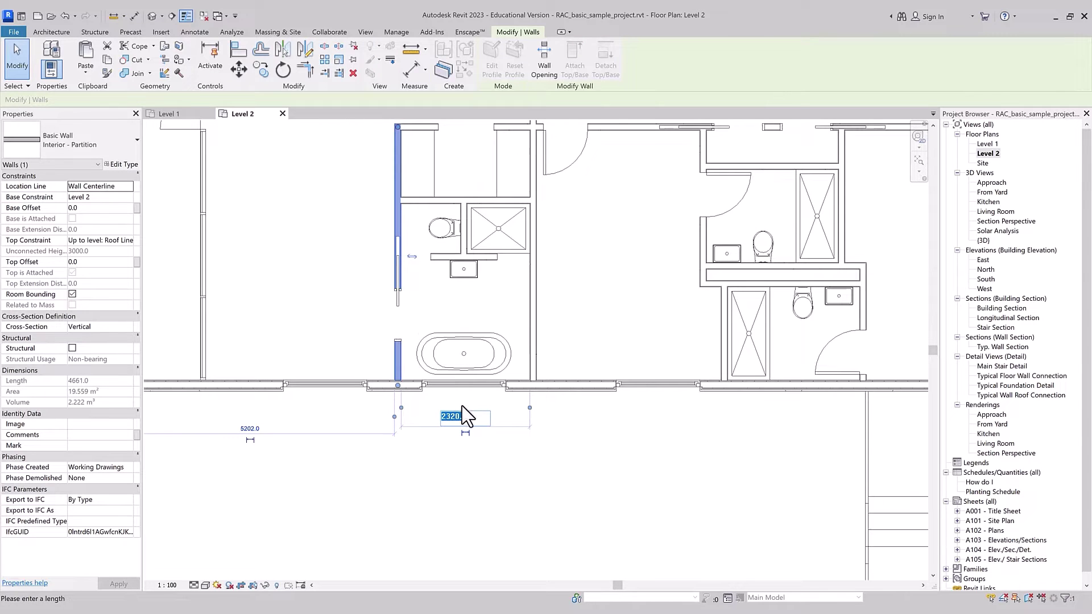
left_click_drag(459, 417, 450, 417)
type("2500")
key("Return")
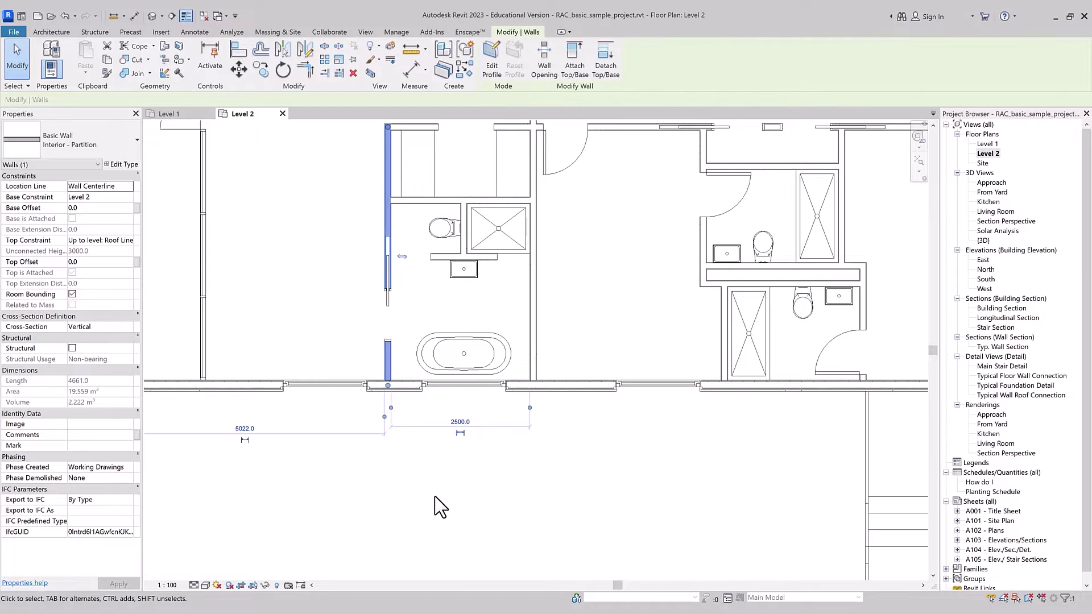
scroll(435, 496, "down", 1)
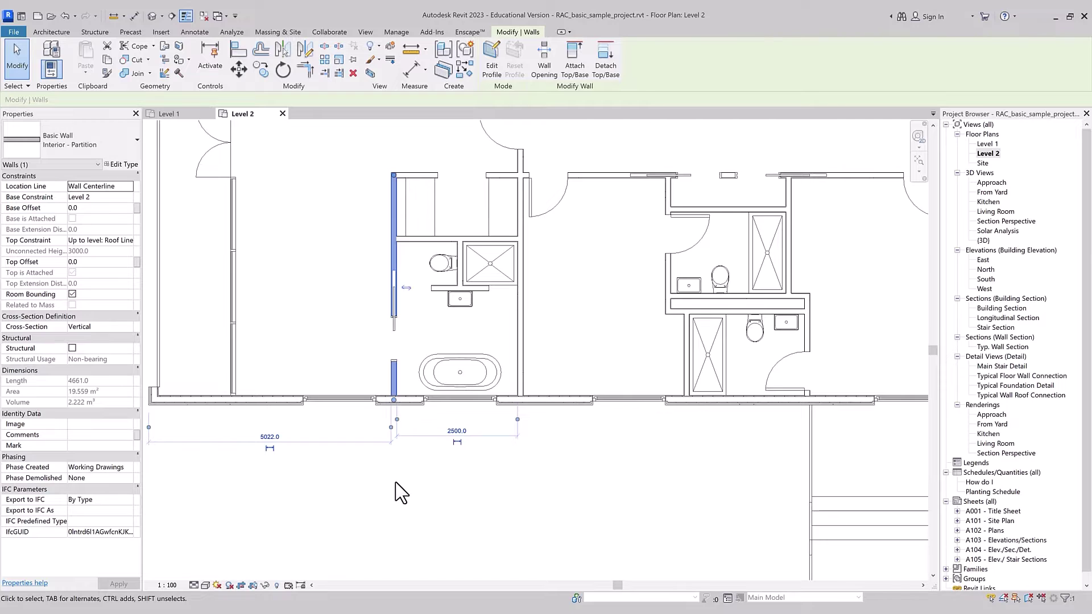
scroll(418, 465, "up", 1)
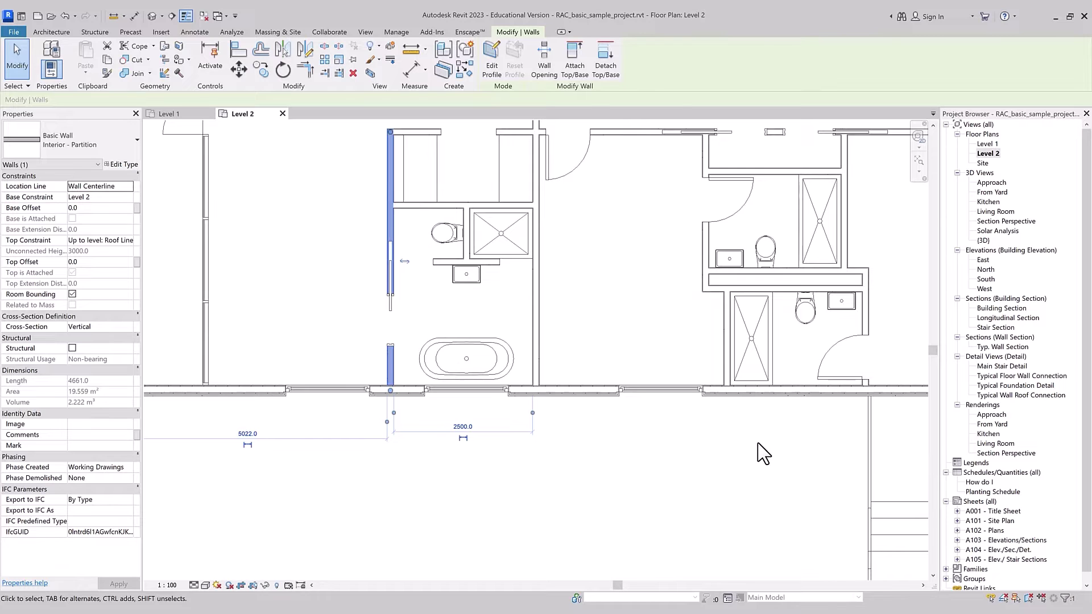
Reselect the bathroom partition wall and make its 2500.0 dimension permanent.
left_click(812, 322)
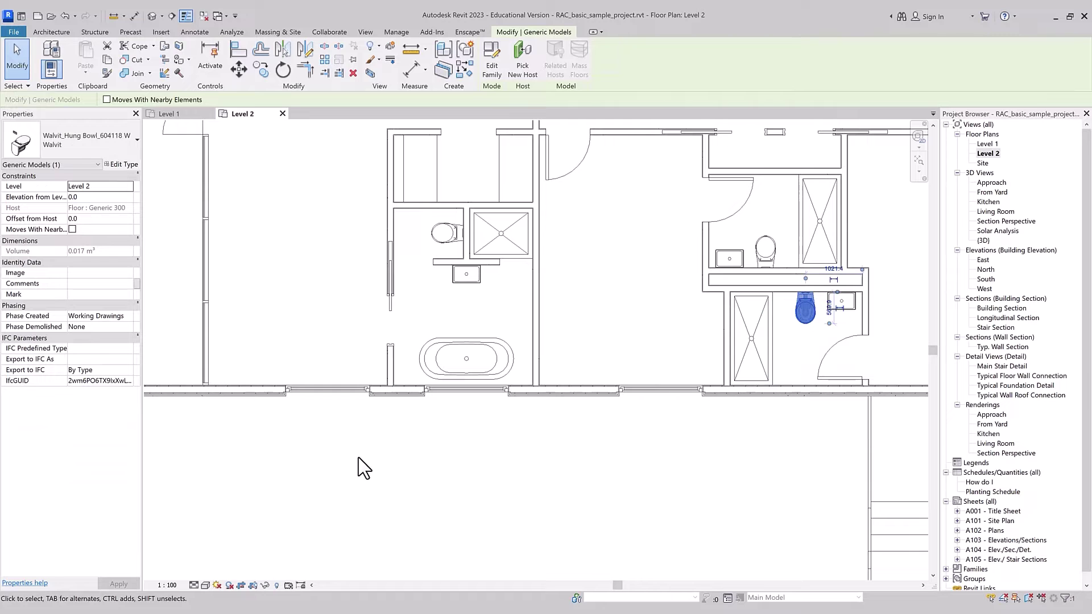
left_click(391, 379)
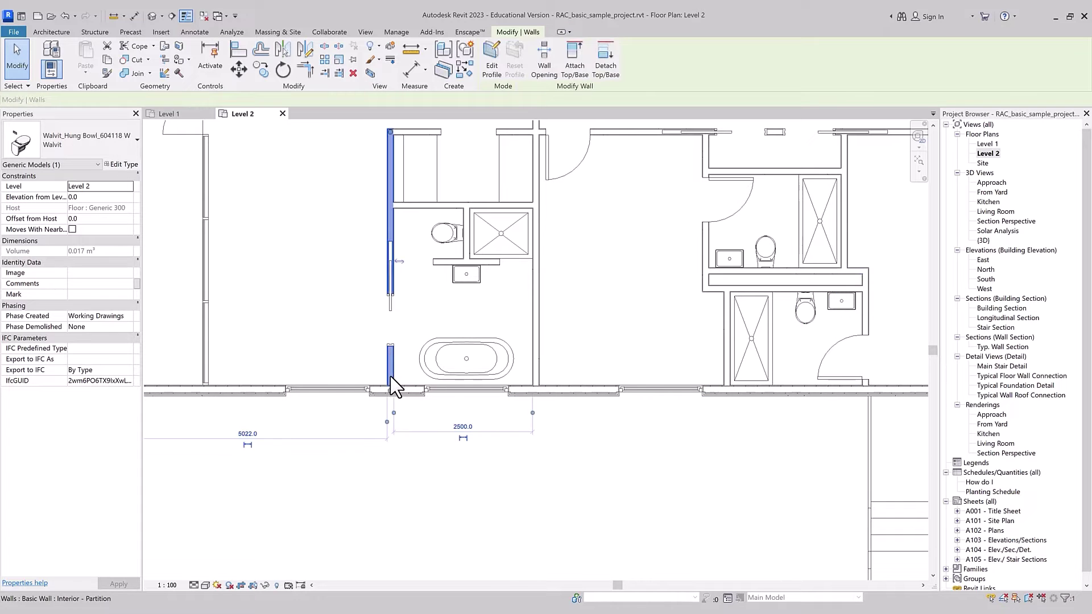
left_click(461, 441)
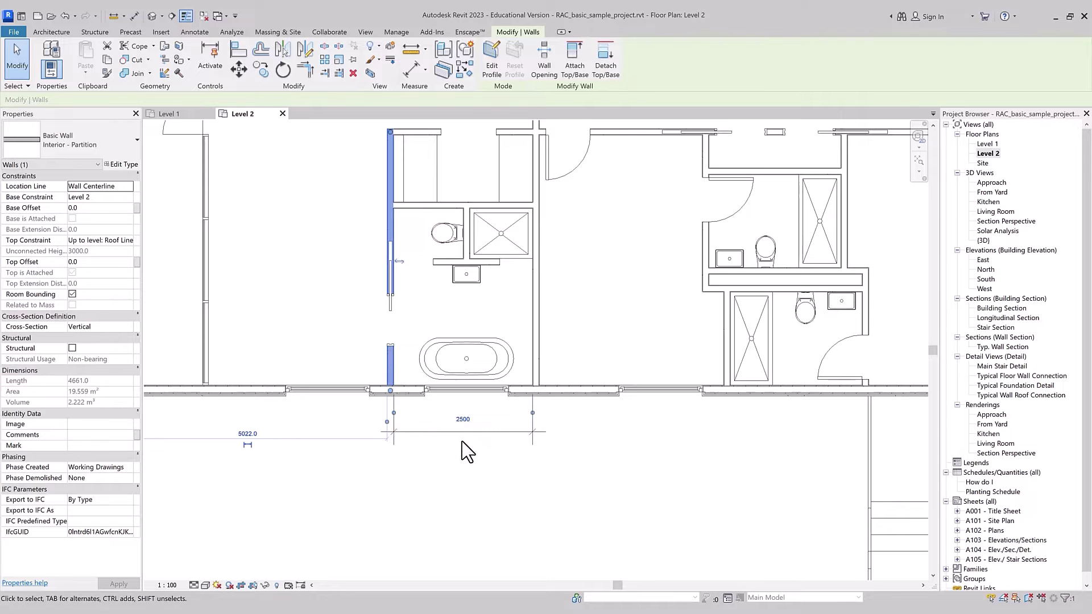
Add a 735 aligned dimension (DI) from the partition wall end to the exterior wall.
left_click(721, 462)
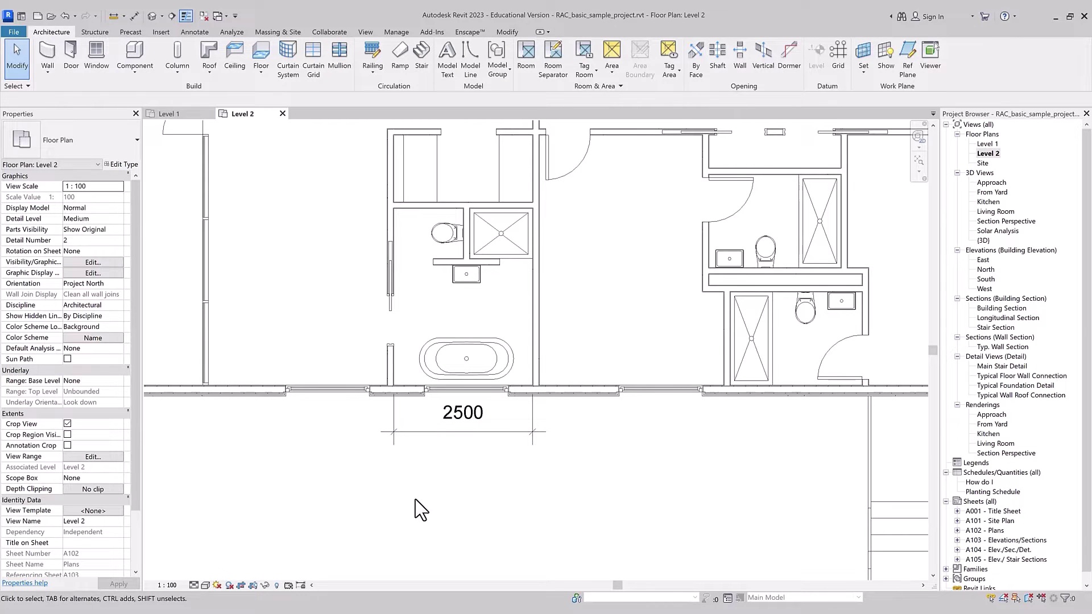
key("d")
key("i")
scroll(399, 385, "up", 3)
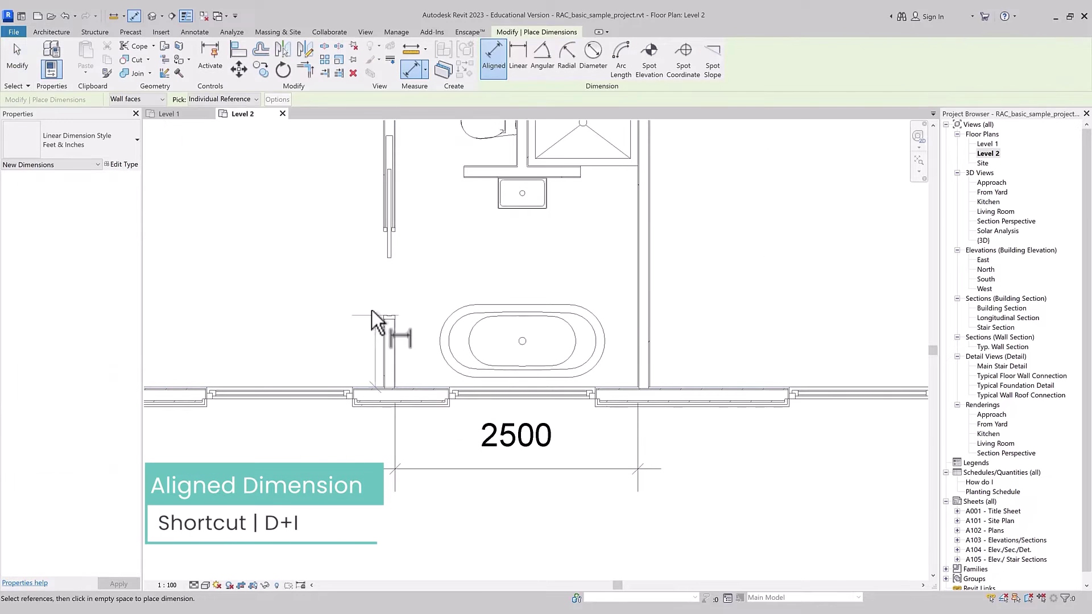
left_click(387, 317)
left_click(388, 388)
left_click(340, 316)
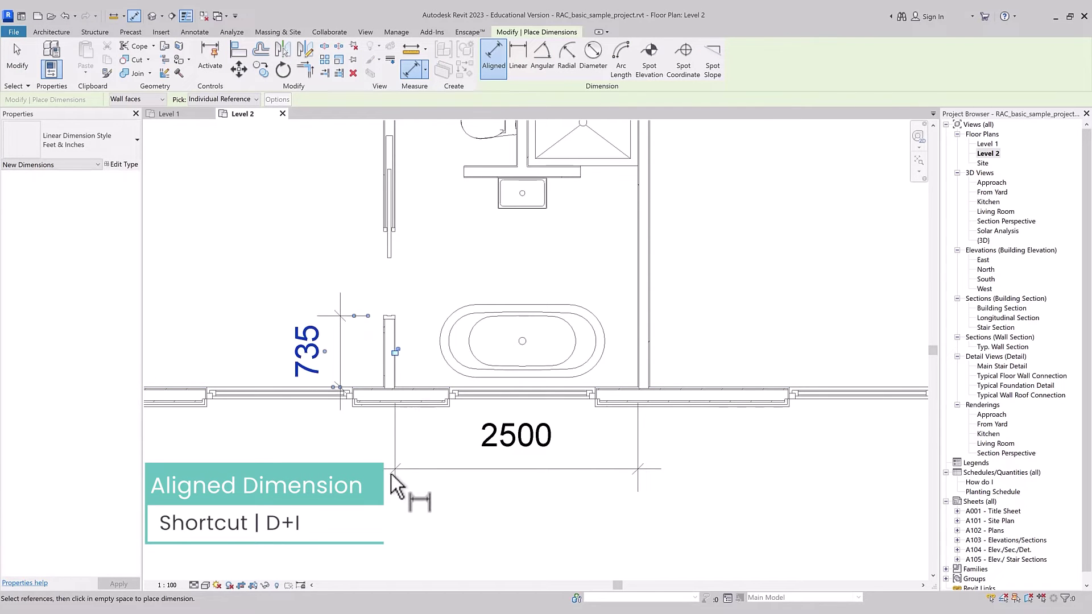
scroll(398, 502, "down", 2)
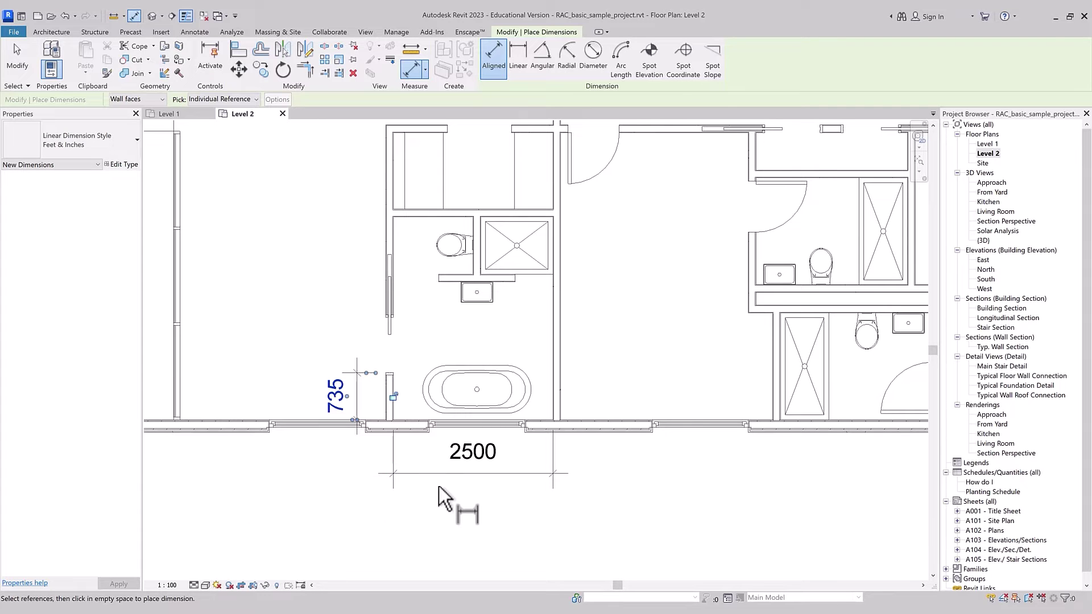
key("Escape")
key("Escape")
scroll(382, 508, "down", 2)
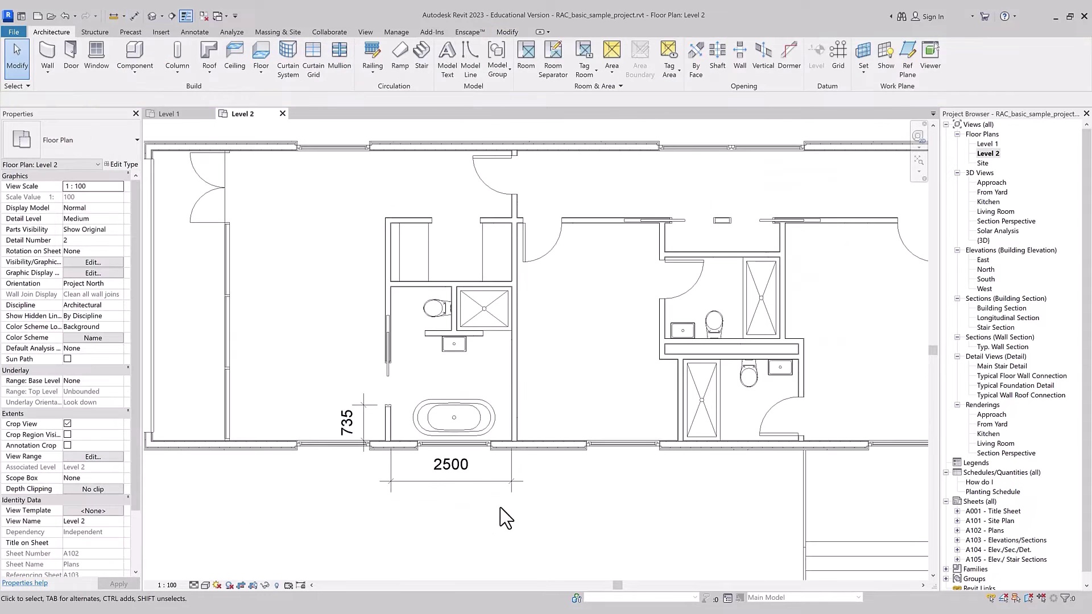
scroll(588, 268, "up", 1)
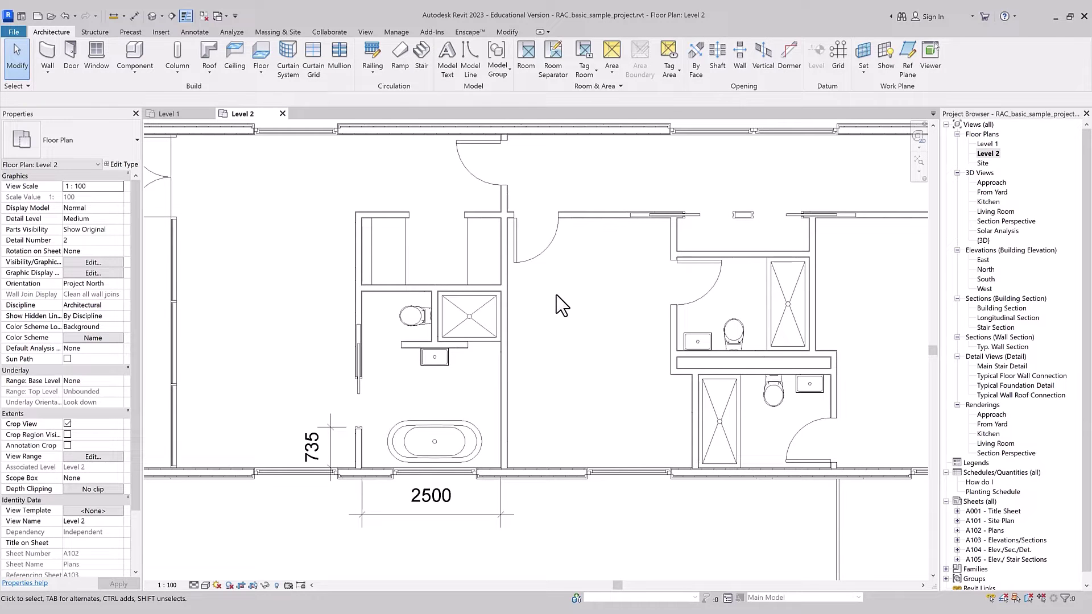
left_click(556, 241)
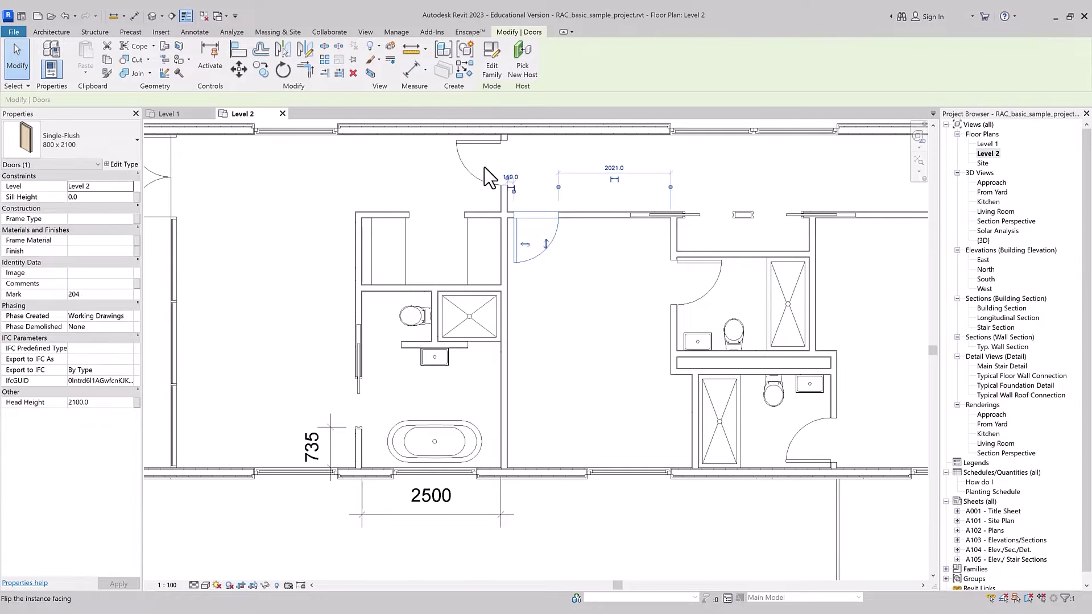
scroll(489, 174, "up", 2)
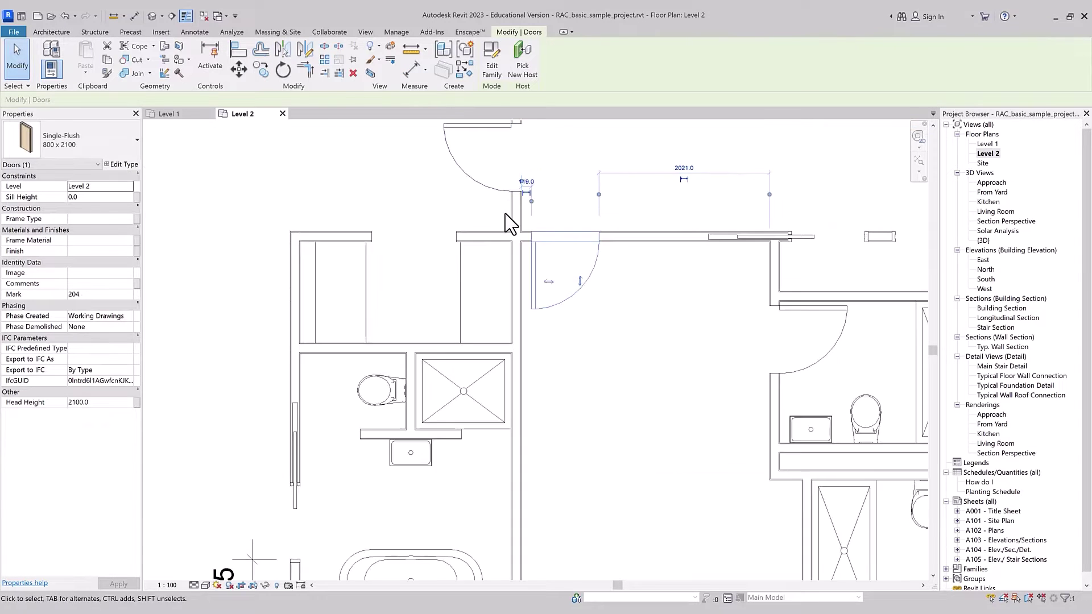
left_click(523, 182)
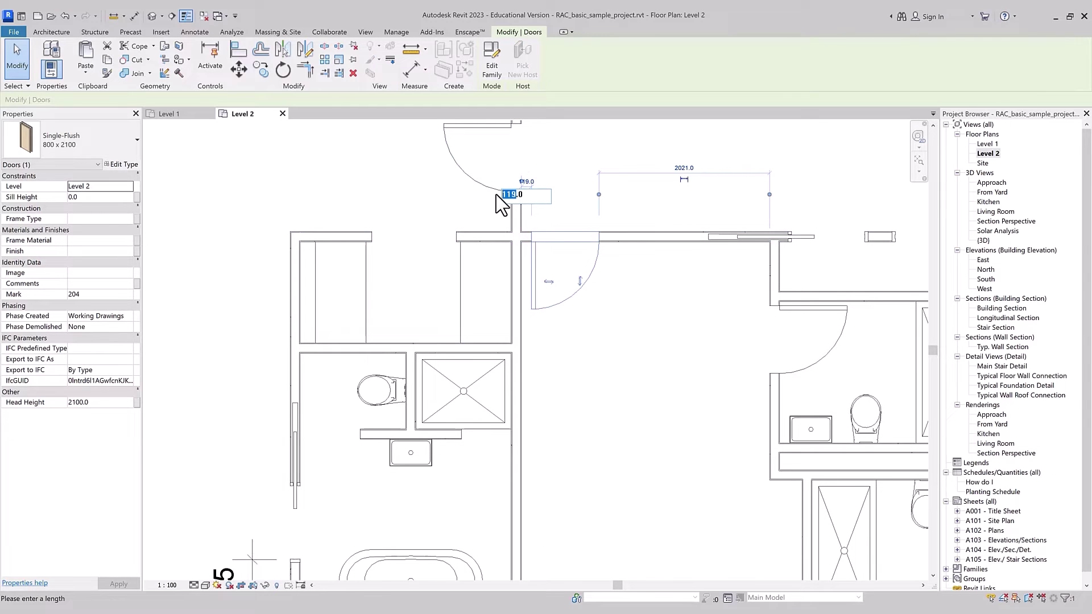
type("200")
key("Return")
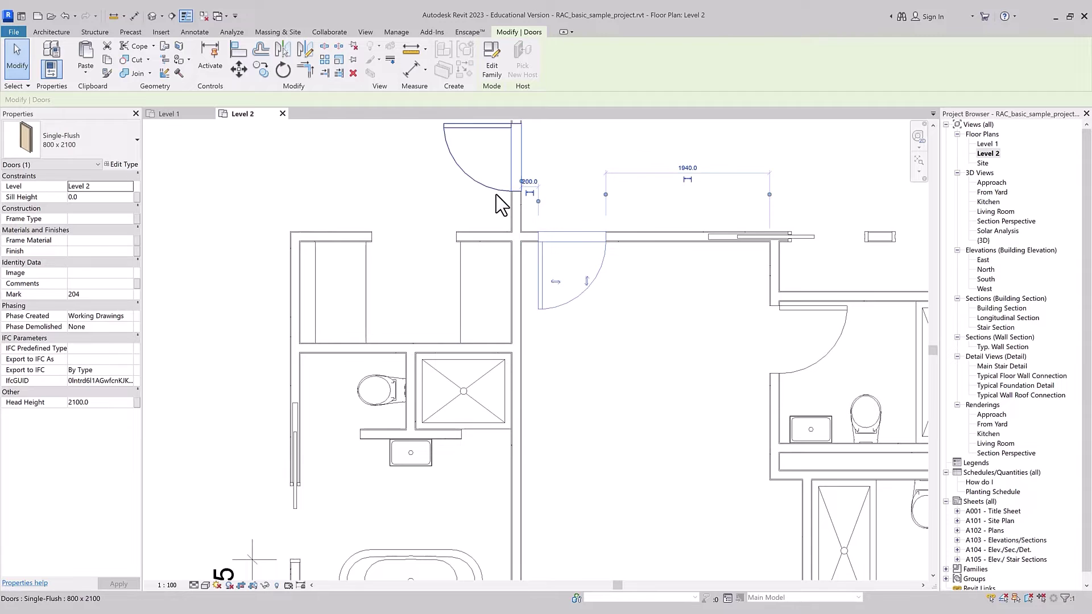
scroll(578, 161, "up", 1)
scroll(579, 162, "up", 1)
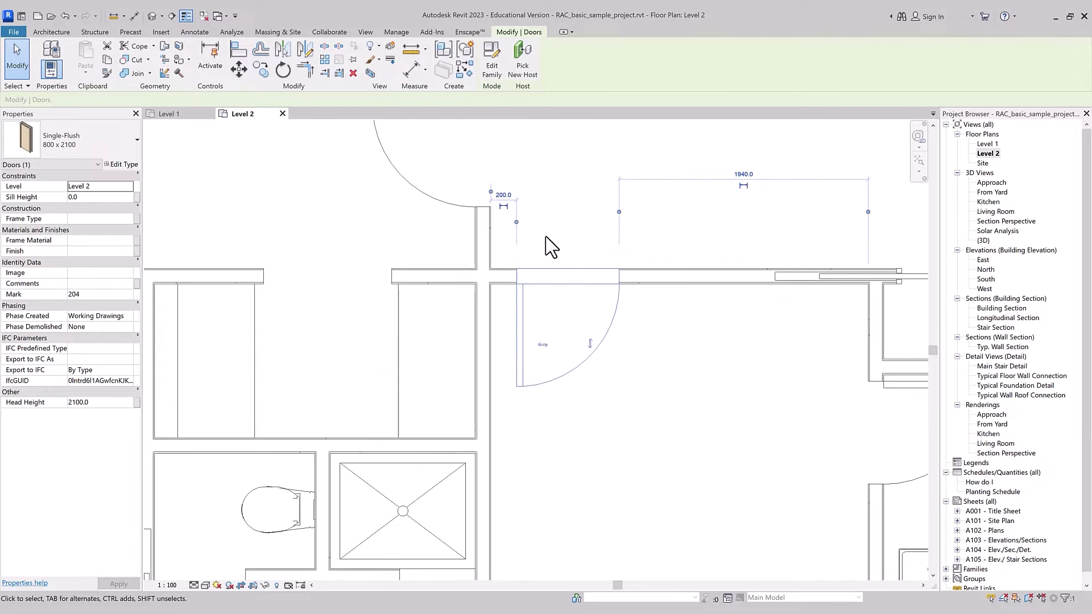
left_click(502, 206)
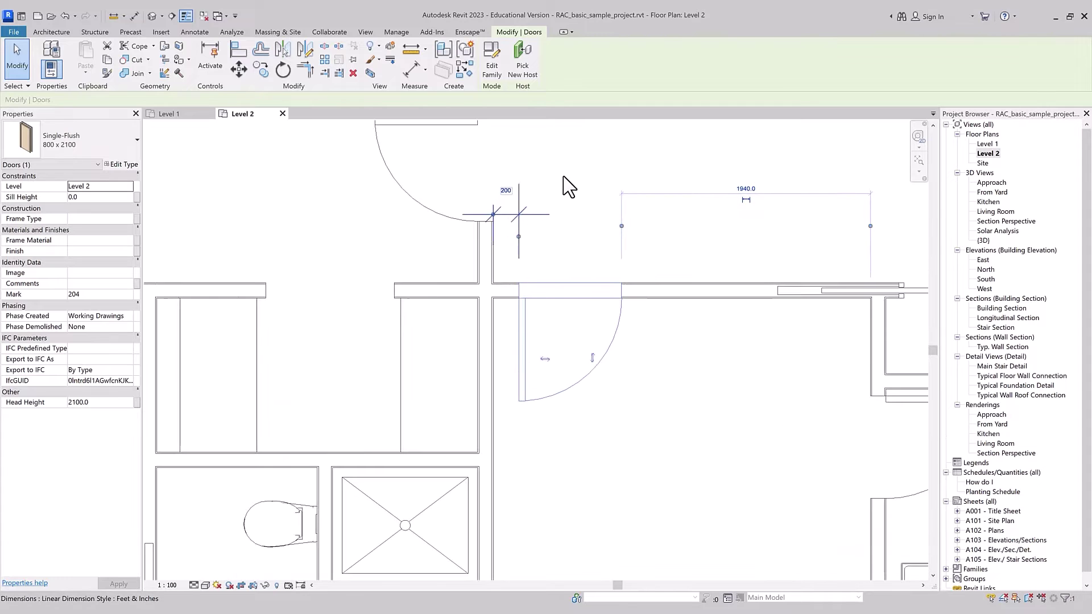
left_click(568, 270)
left_click(516, 243)
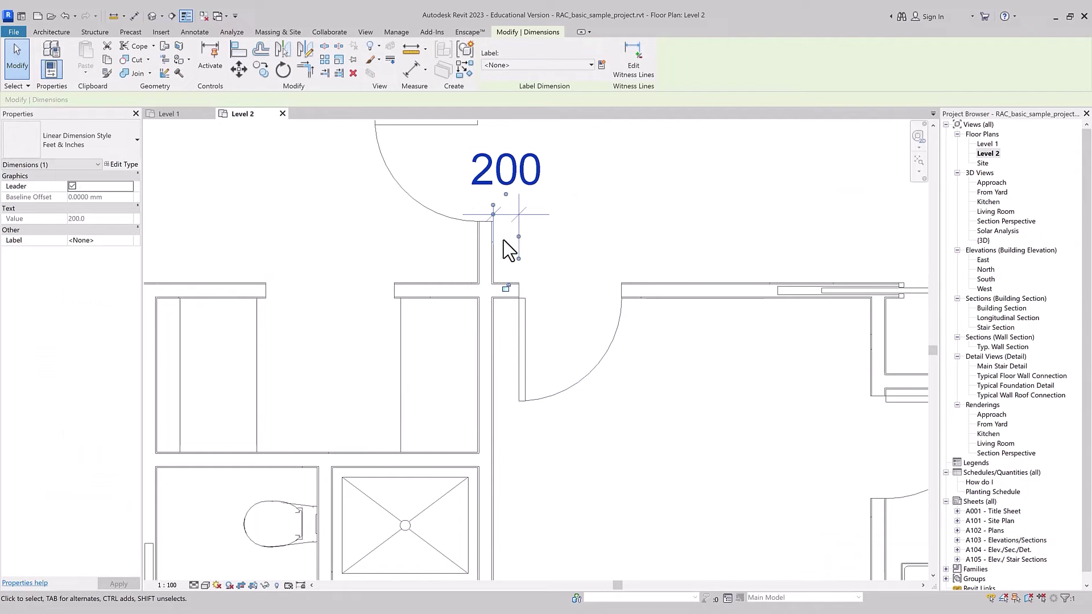
scroll(509, 291, "up", 2)
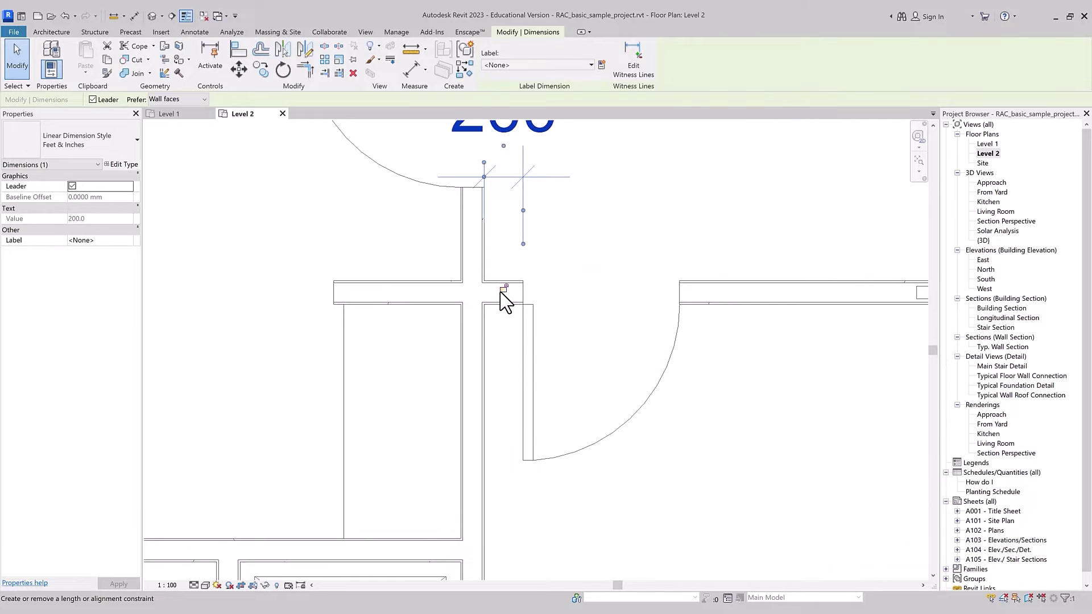
scroll(506, 292, "down", 3)
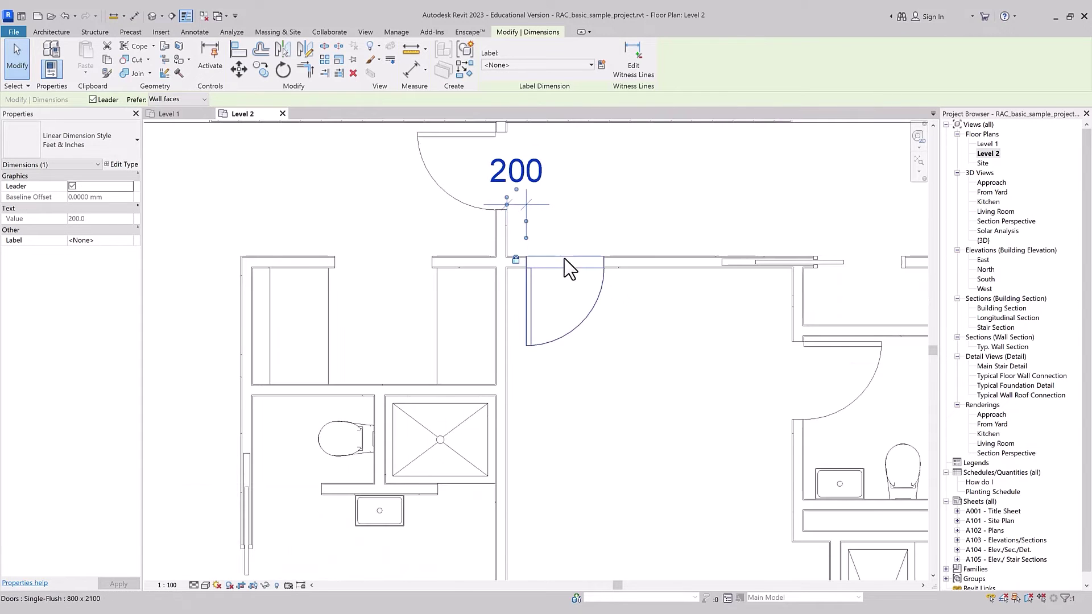
left_click(531, 311)
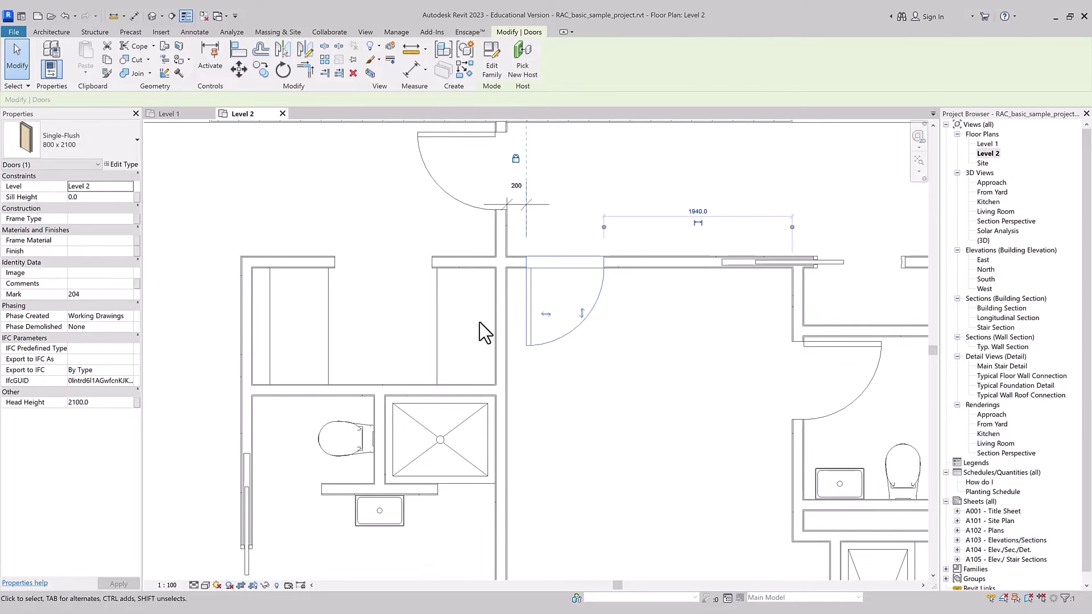
Nudge the Level 2 partition wall right with the arrow keys, then cancel a drag attempt.
scroll(510, 343, "down", 2)
left_click(496, 312)
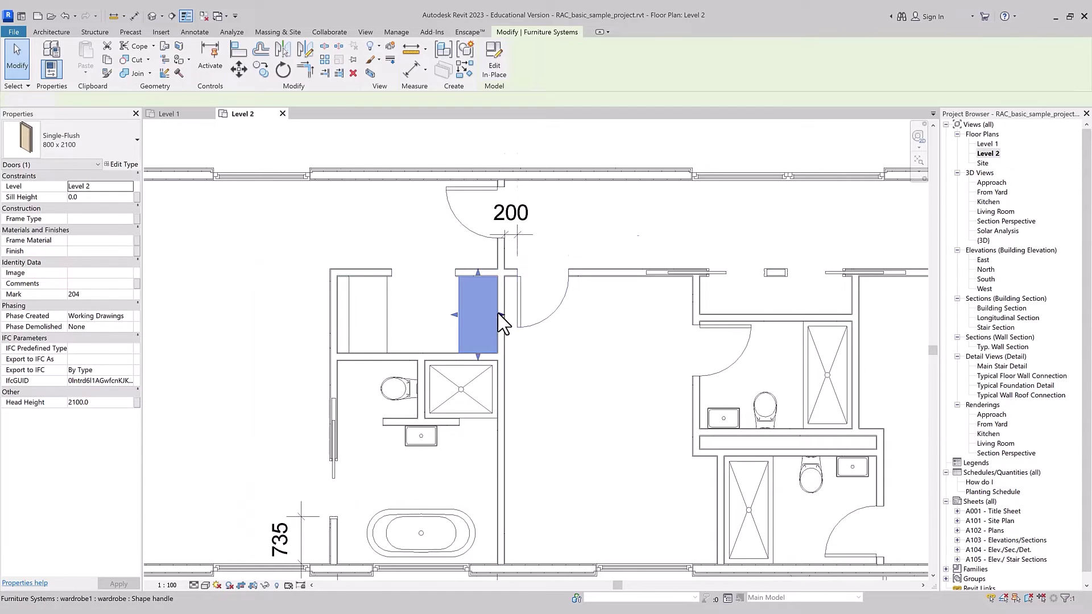
key("Right")
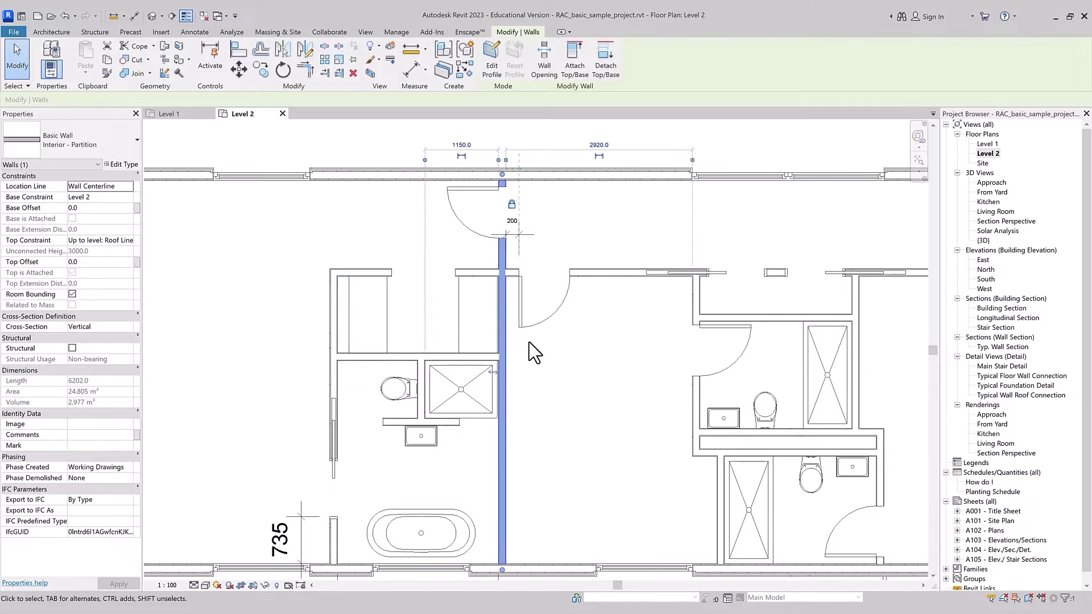
key("Right")
key("Right")
key("Right")
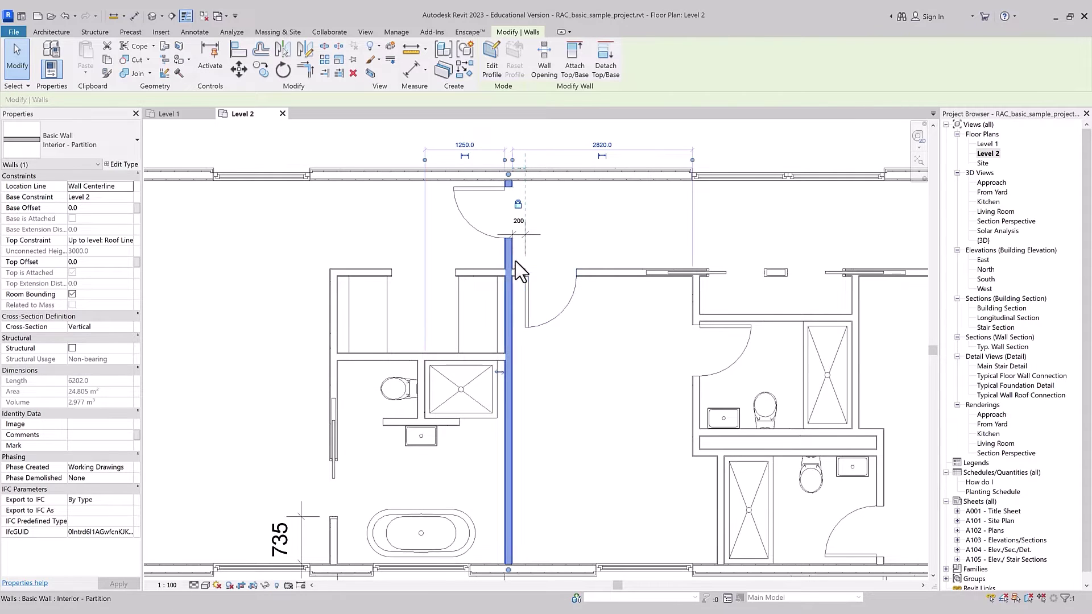
left_click_drag(512, 391, 568, 414)
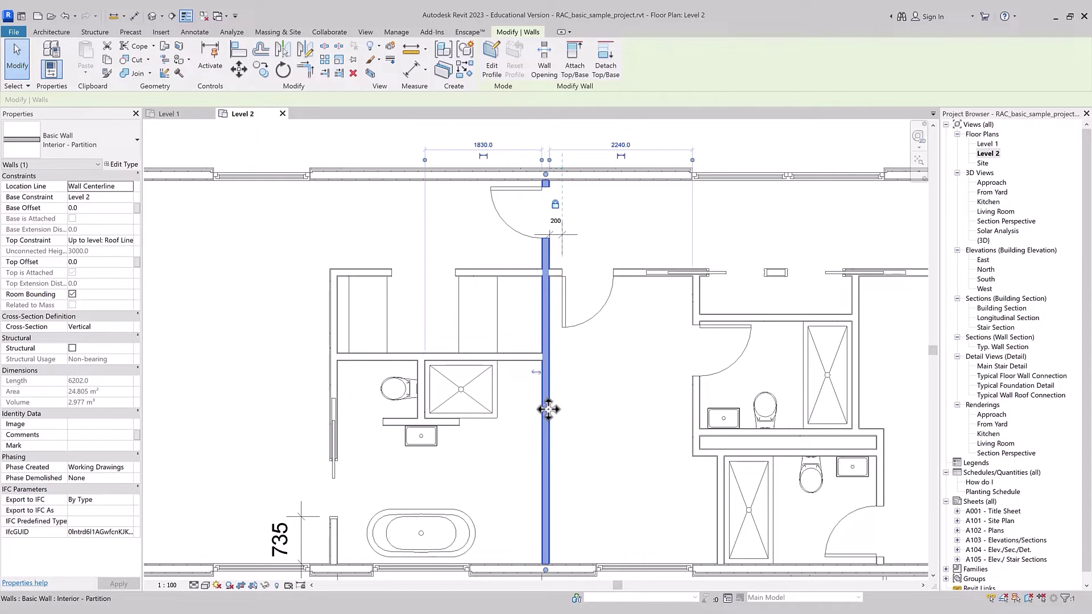
key("Escape")
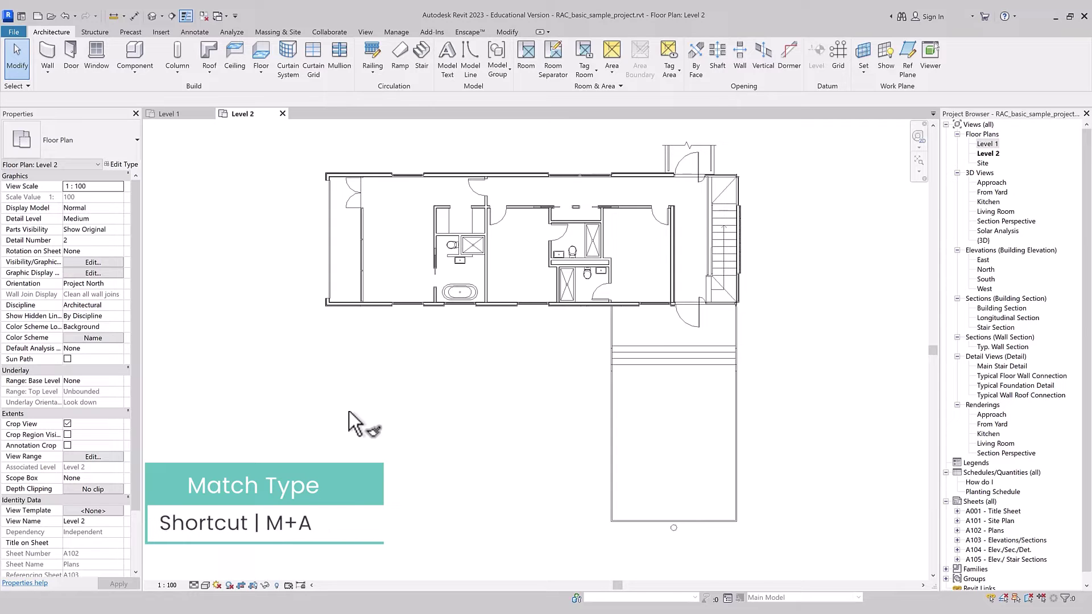
Use Match Type (MA) to change the timber-clad wall by the stairs to the curtain wall type.
key("m")
key("a")
key("Escape")
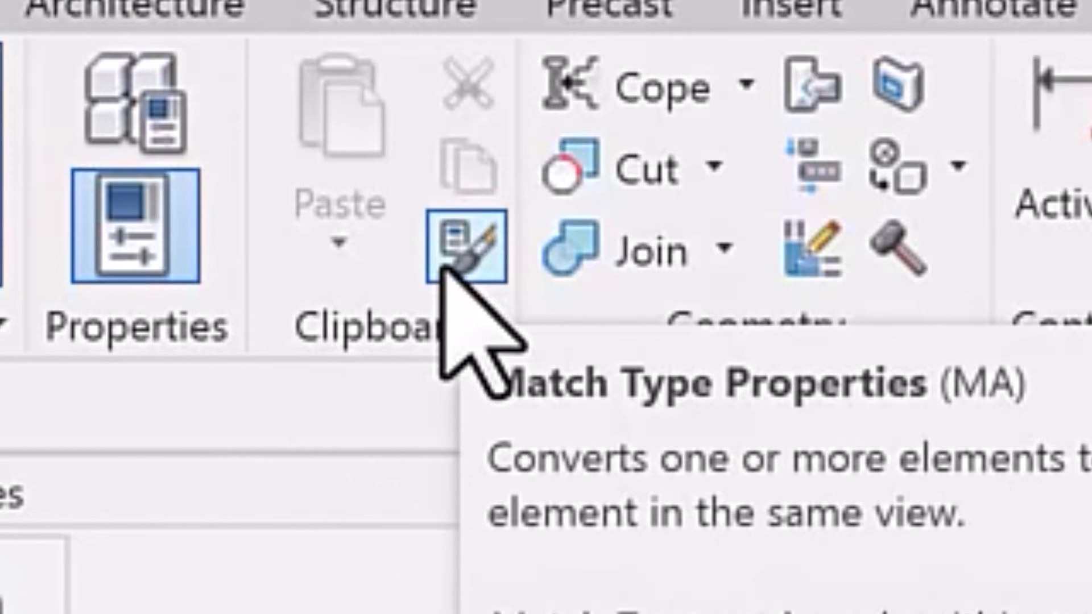
left_click(443, 271)
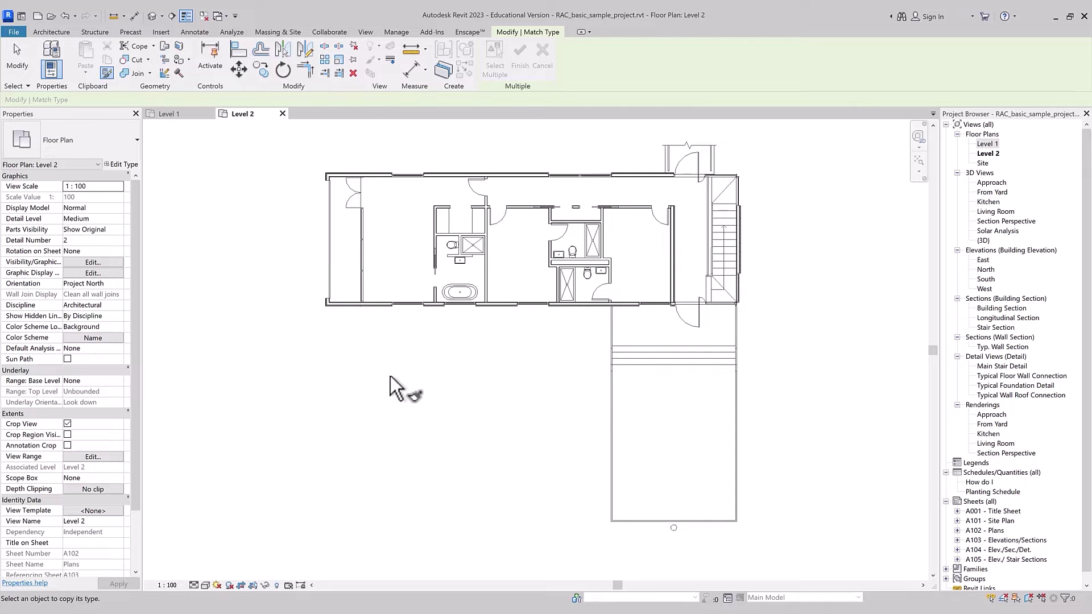
scroll(391, 219, "up", 1)
scroll(391, 224, "up", 1)
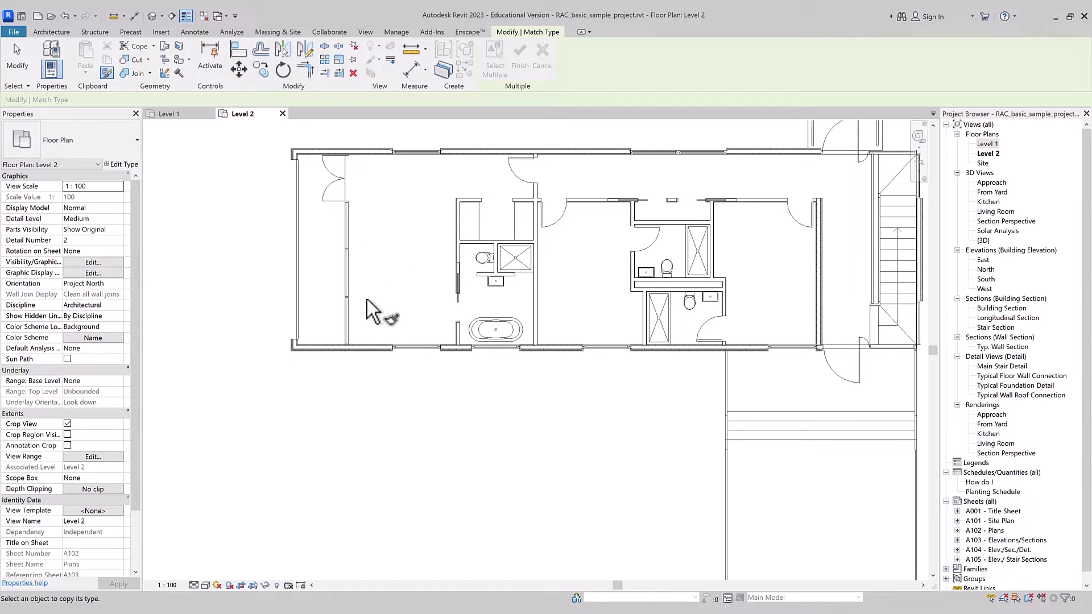
left_click(348, 301)
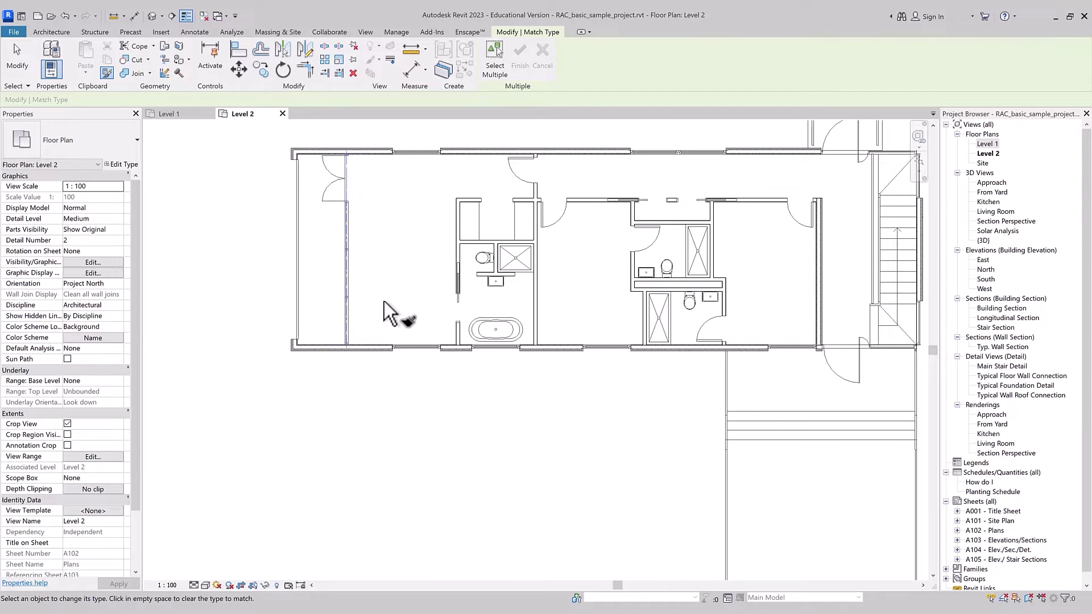
scroll(359, 328, "down", 1)
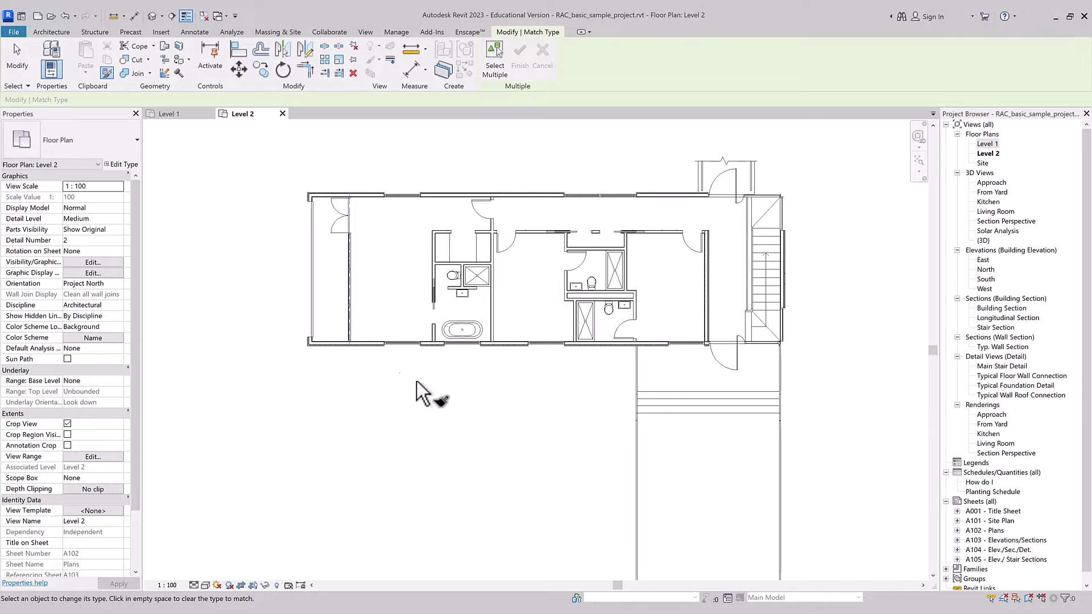
left_click(711, 314)
scroll(725, 296, "up", 1)
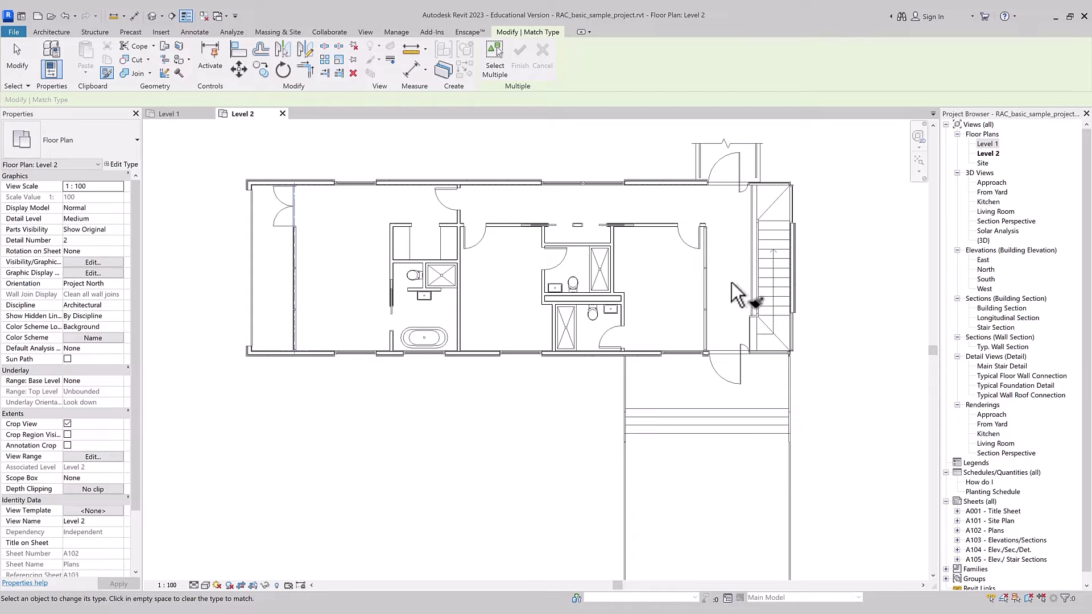
scroll(321, 468, "up", 1)
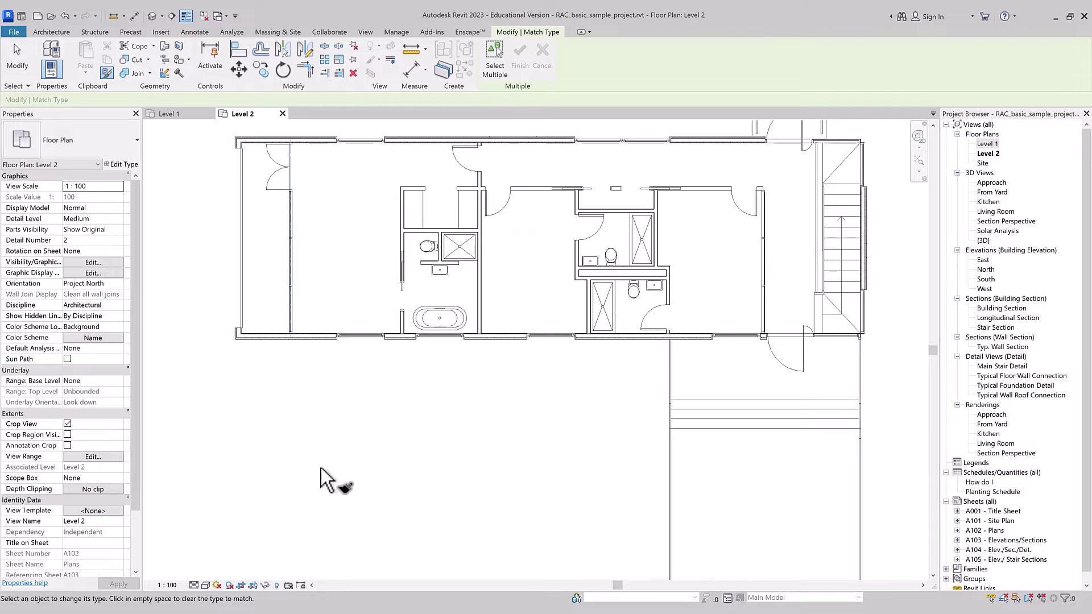
scroll(321, 468, "down", 1)
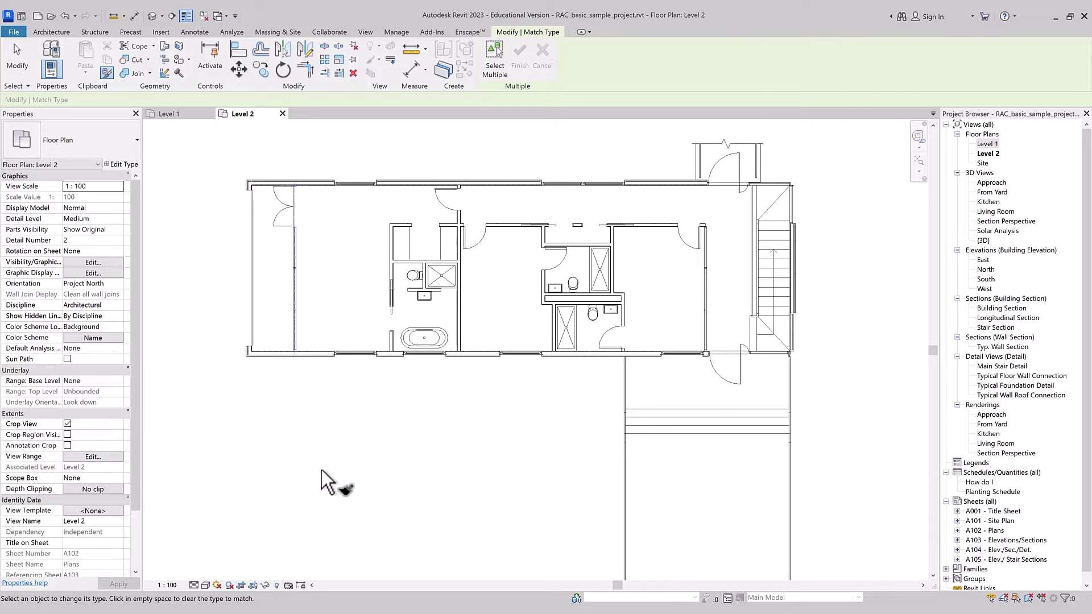
Replace the top-wall door with the standard single window type.
left_click(230, 369)
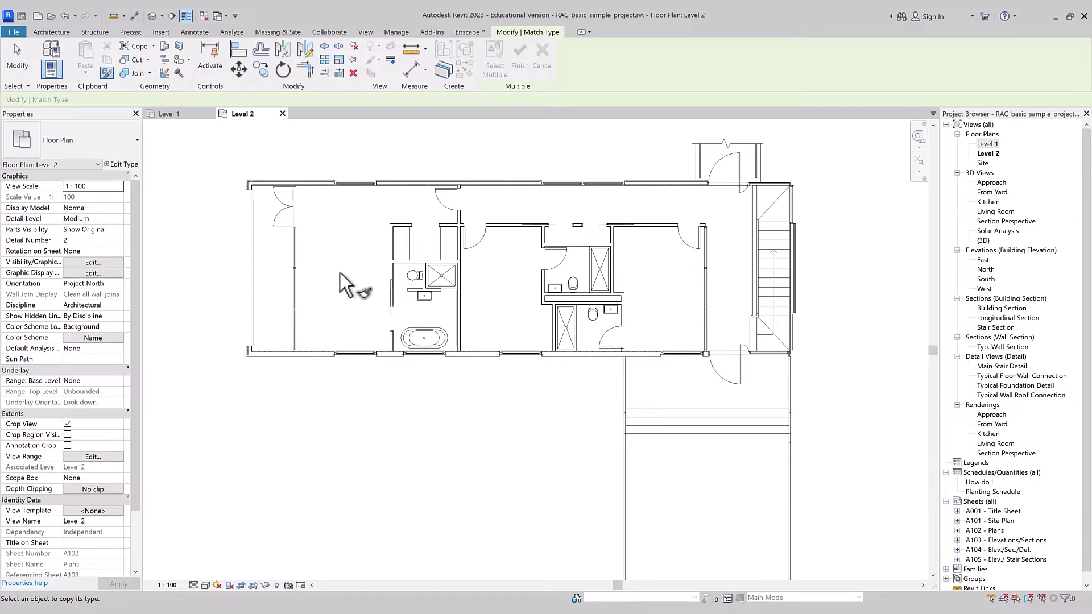
left_click(352, 313)
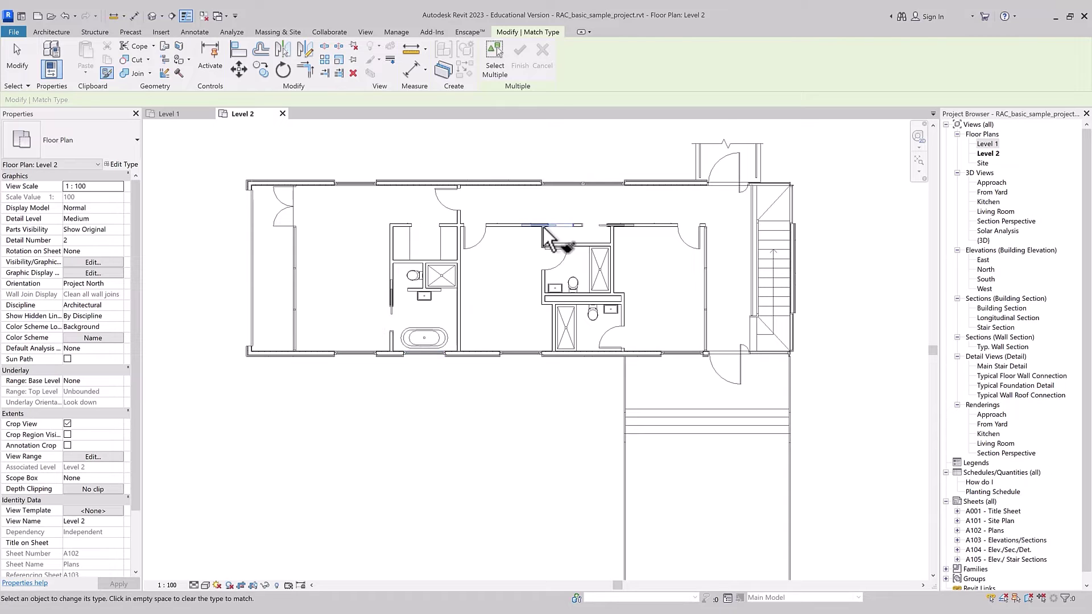
left_click(678, 234)
key("Escape")
key("Escape")
Select and deselect the pocket slider door, then switch to the Level 1 plan.
left_click(672, 226)
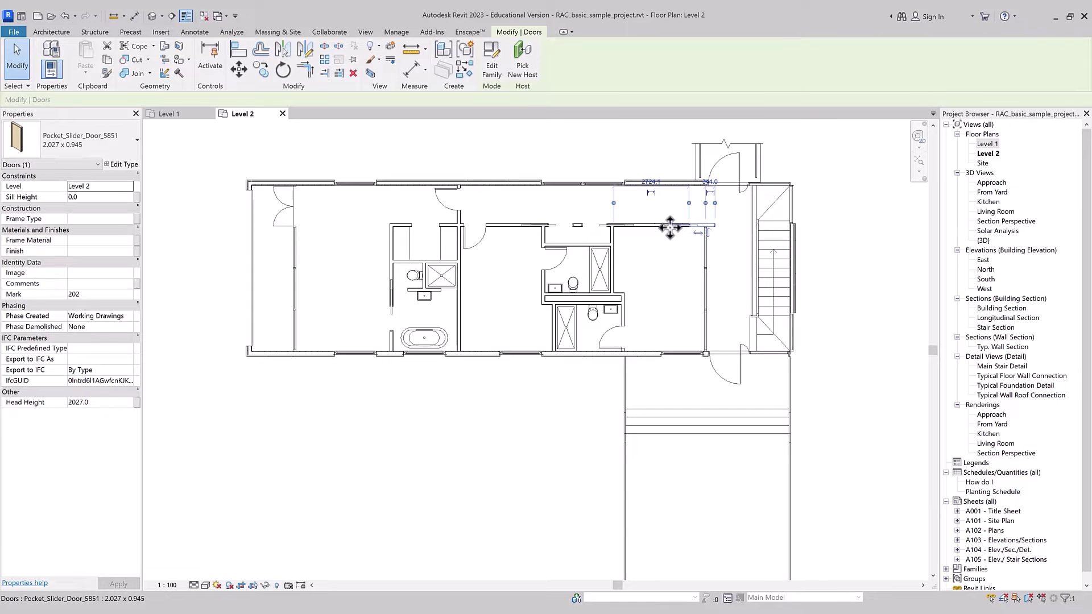
key("Escape")
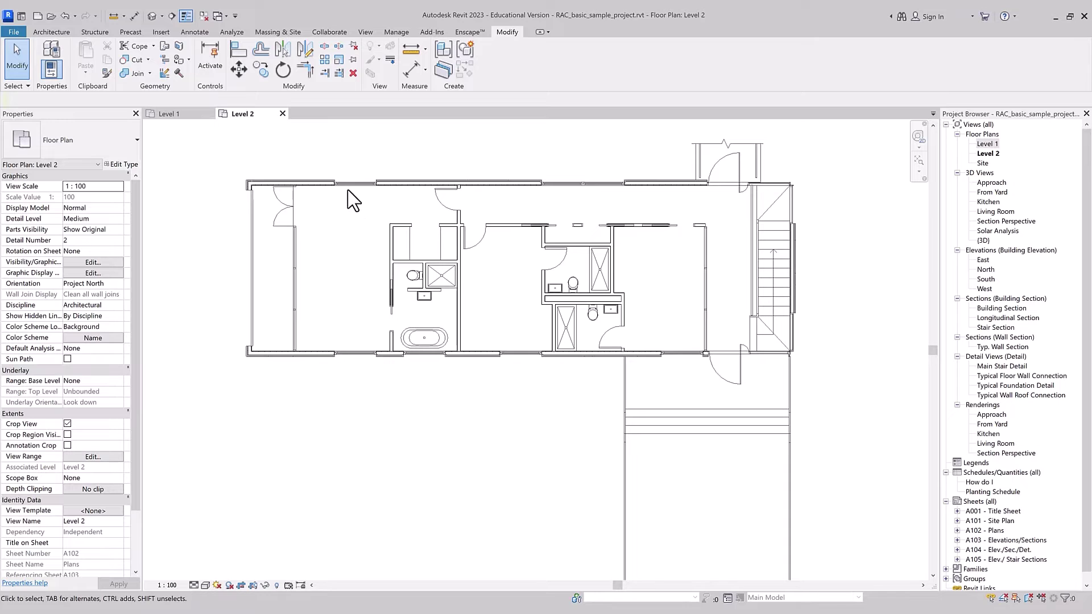
left_click(169, 115)
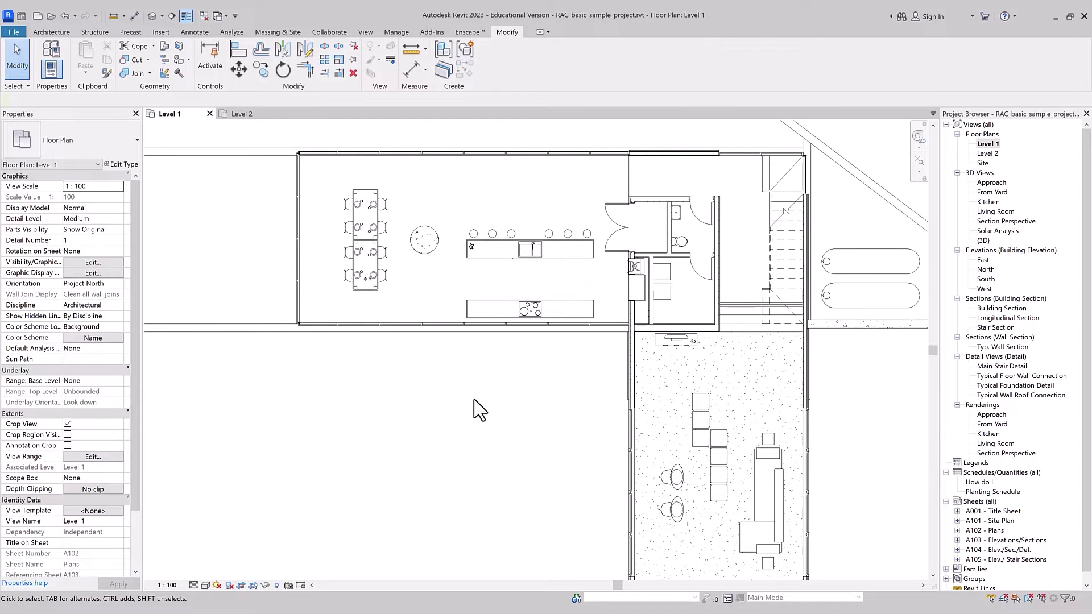
Match the bar chairs to the dining chair type using Match Type with Select Multiple.
key("m")
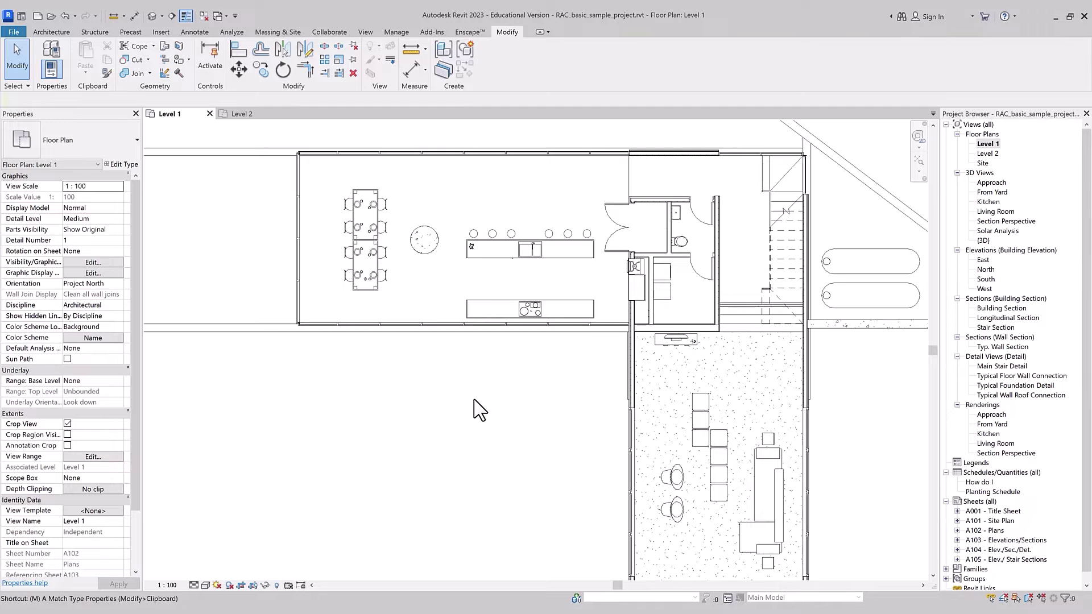
key("a")
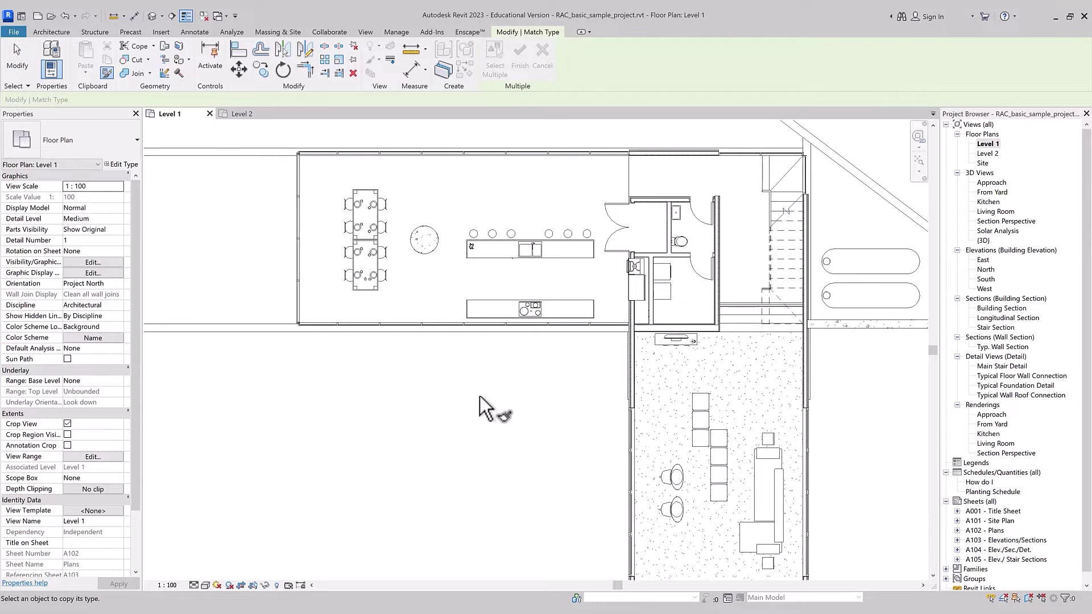
left_click(382, 276)
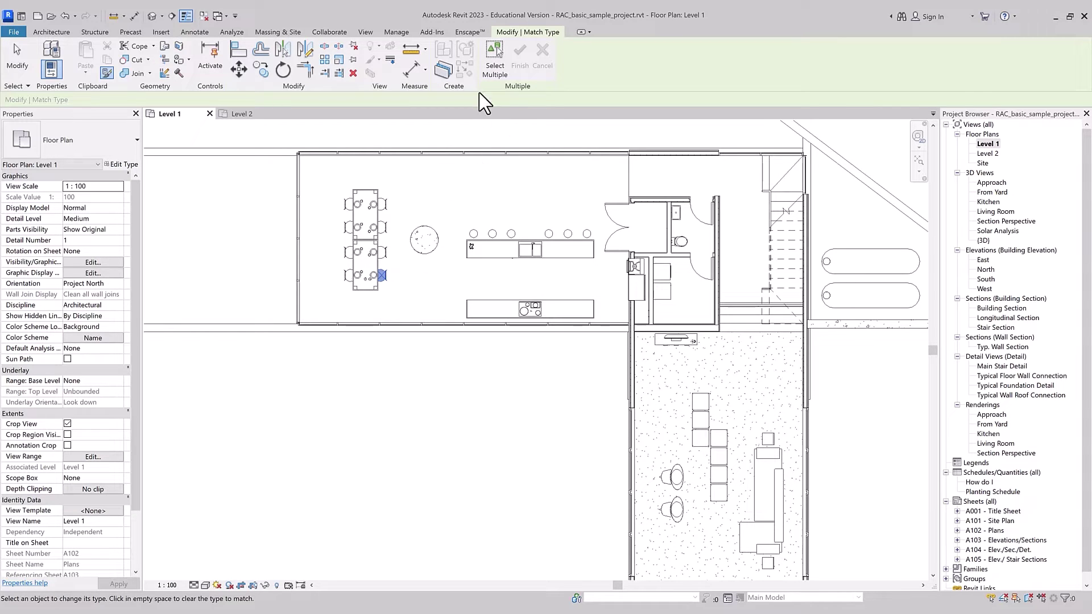
left_click(488, 76)
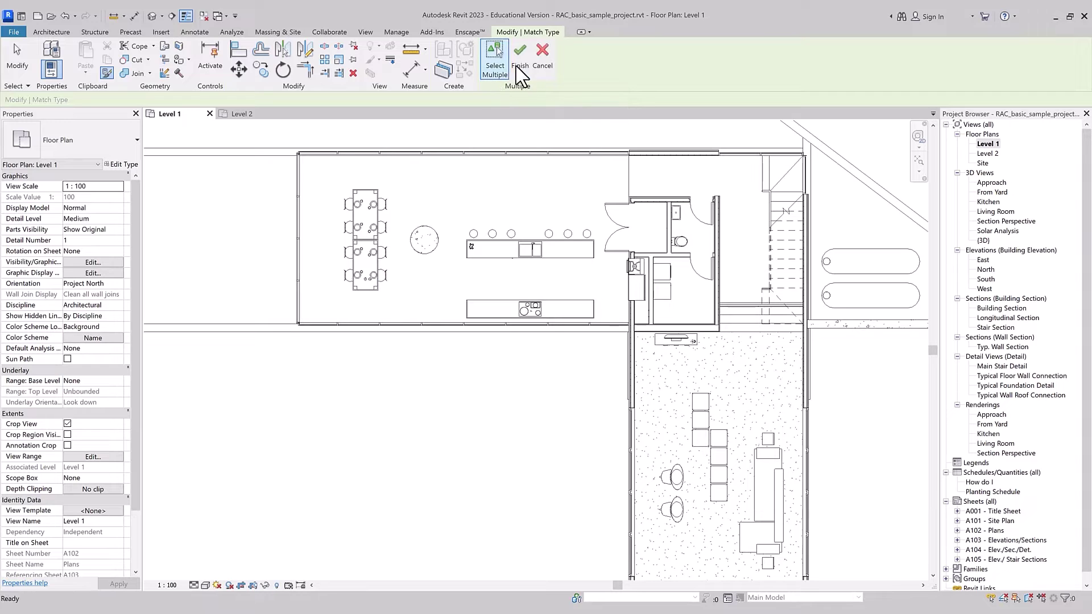
left_click(473, 233)
left_click(510, 234)
left_click(549, 234)
left_click(586, 233)
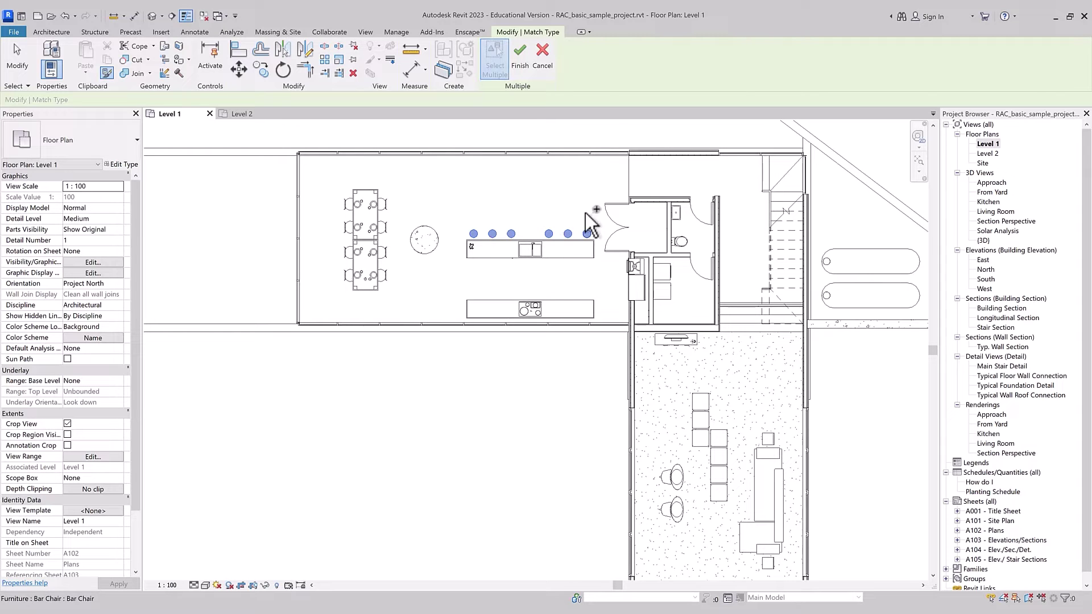
left_click(518, 74)
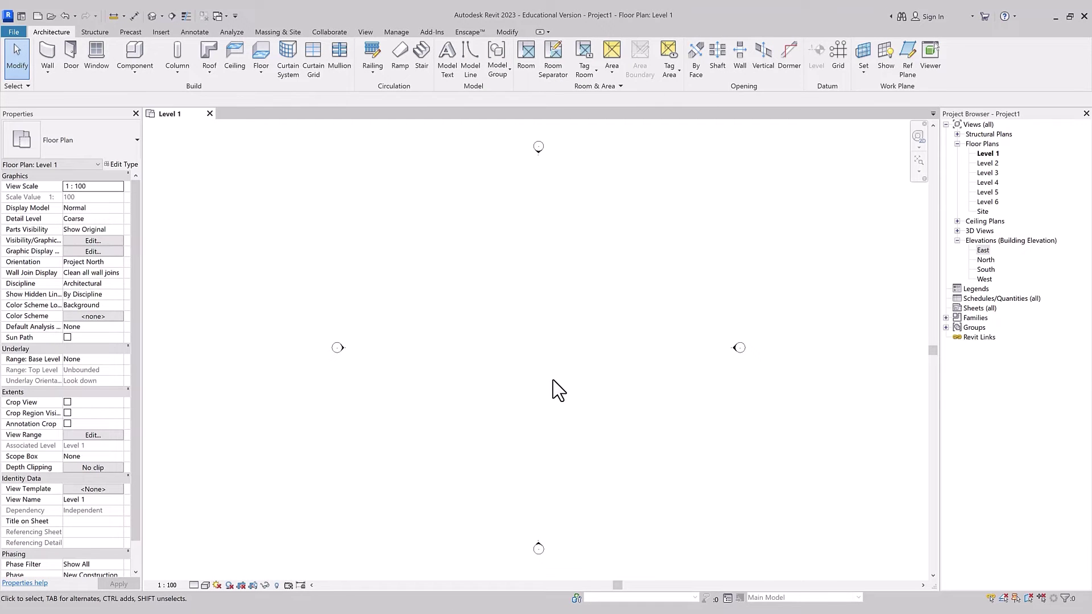
Look over the clipboard Paste options without pasting anything.
left_click(507, 32)
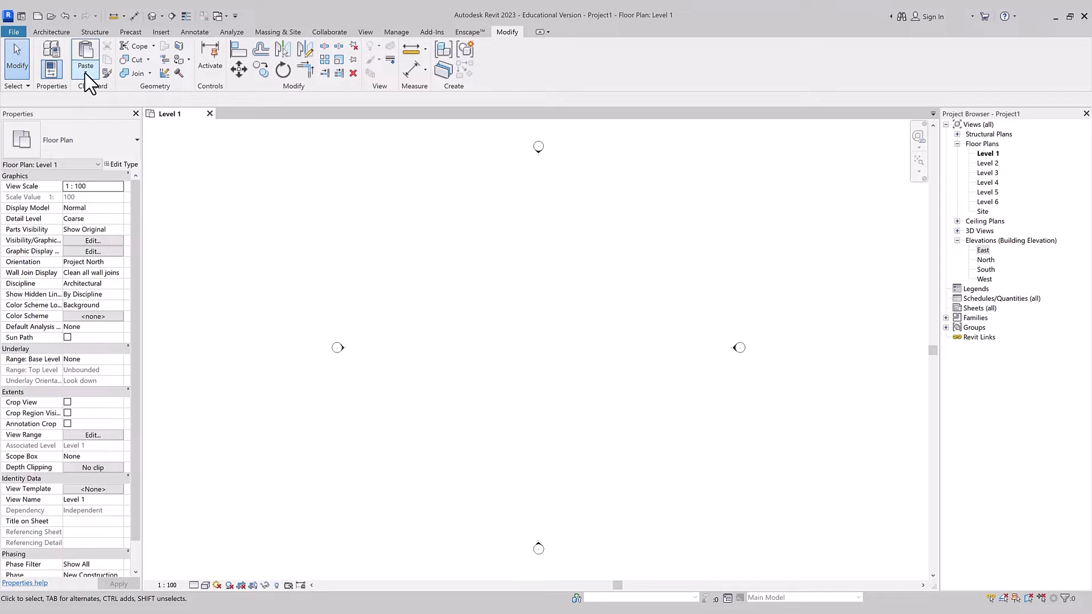
left_click(85, 74)
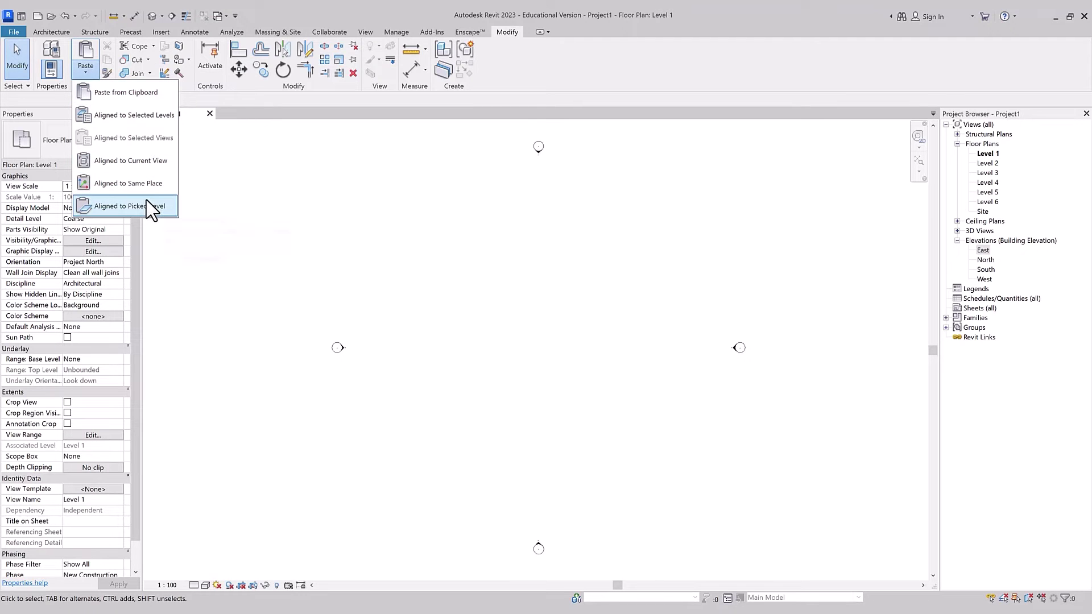
left_click(450, 265)
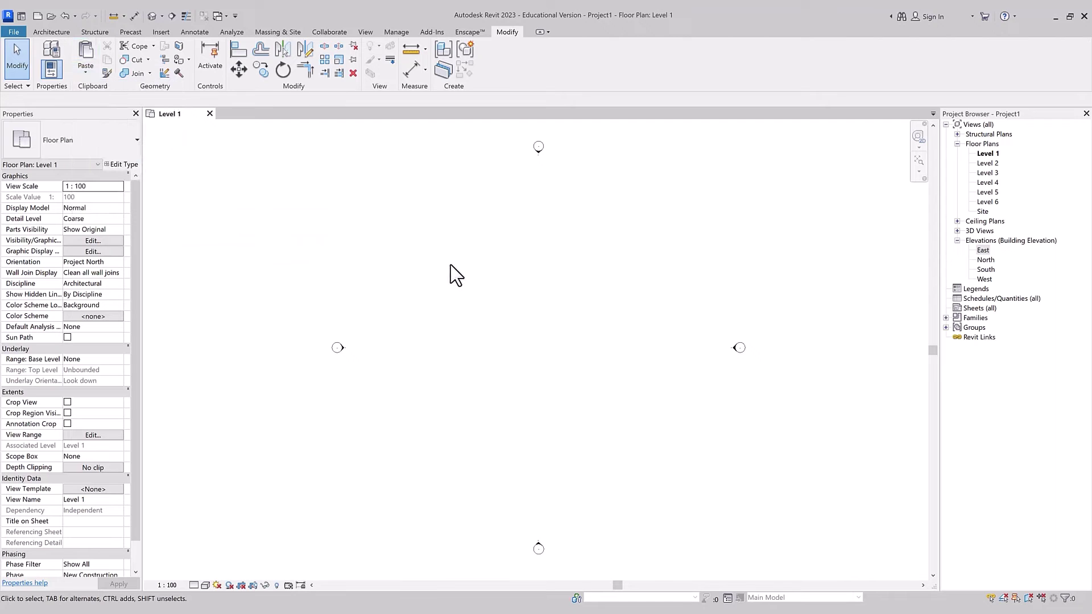
Open the East elevation and default 3D view and tile them (WT) beside Level 1.
double_click(983, 251)
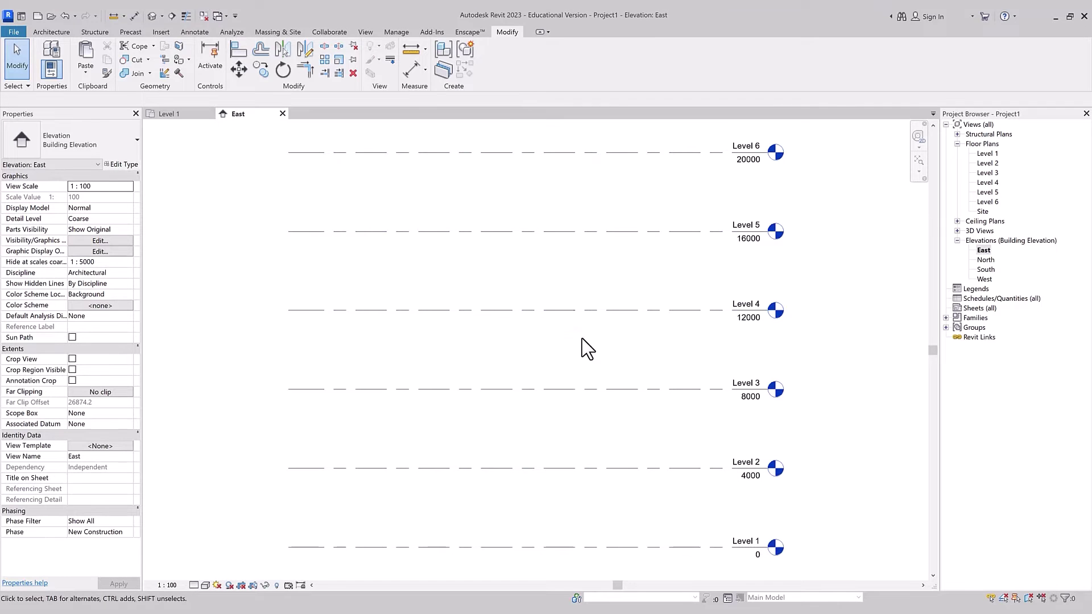
left_click(154, 17)
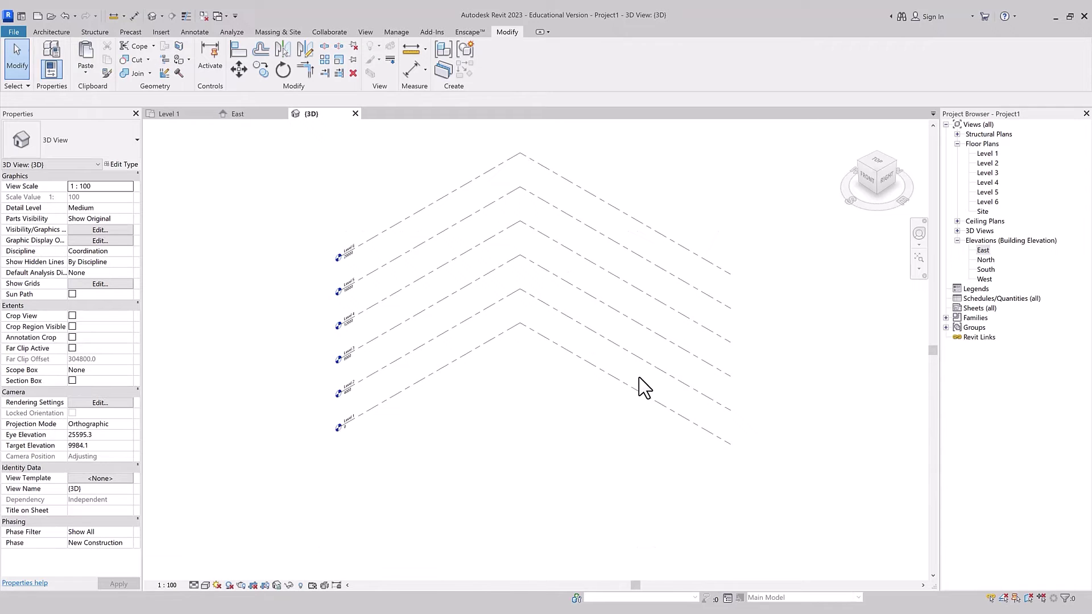
key("w")
key("t")
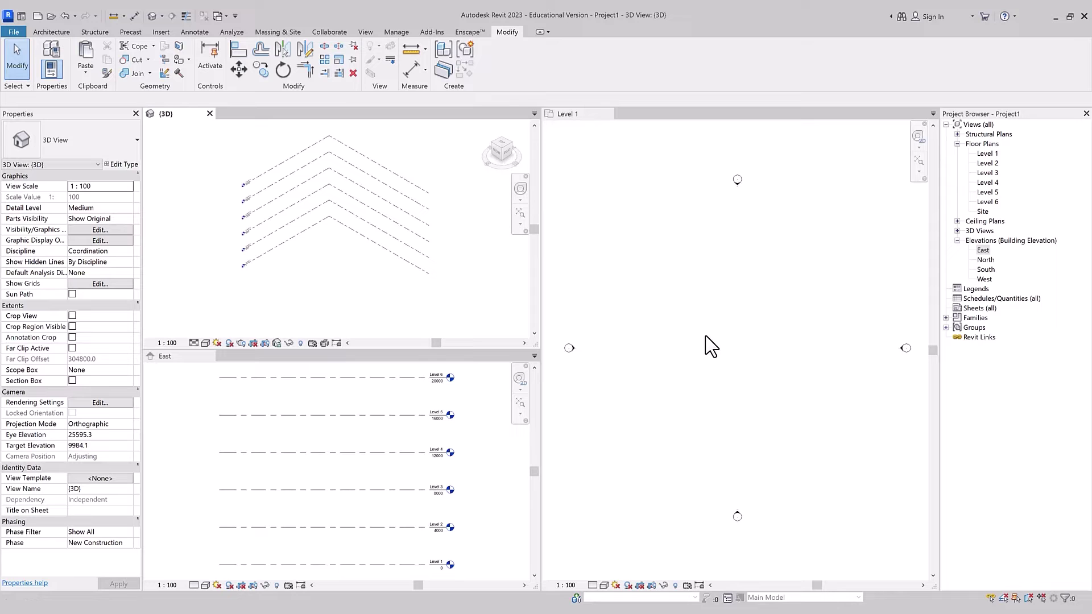
left_click(51, 32)
left_click(47, 54)
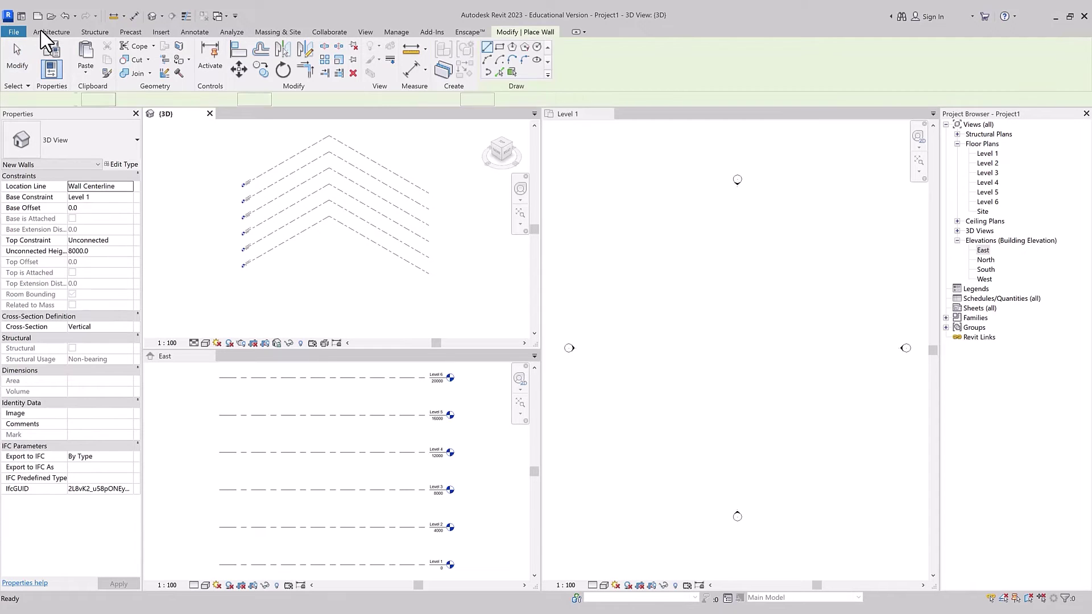
Draw a 10000 by 10000 rectangle of walls on the Level 1 plan.
left_click(538, 32)
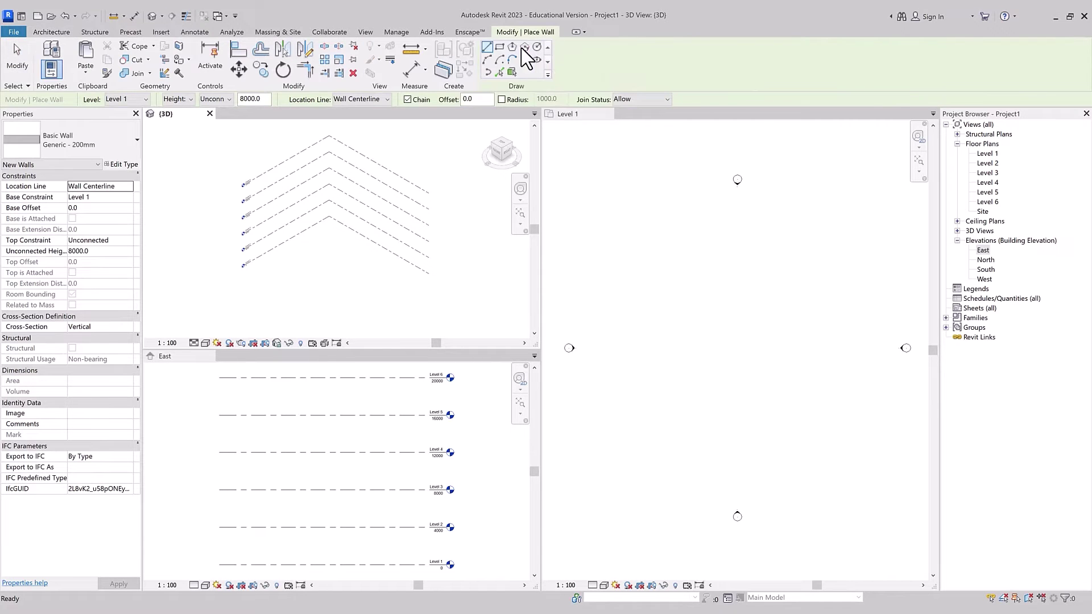
left_click(500, 47)
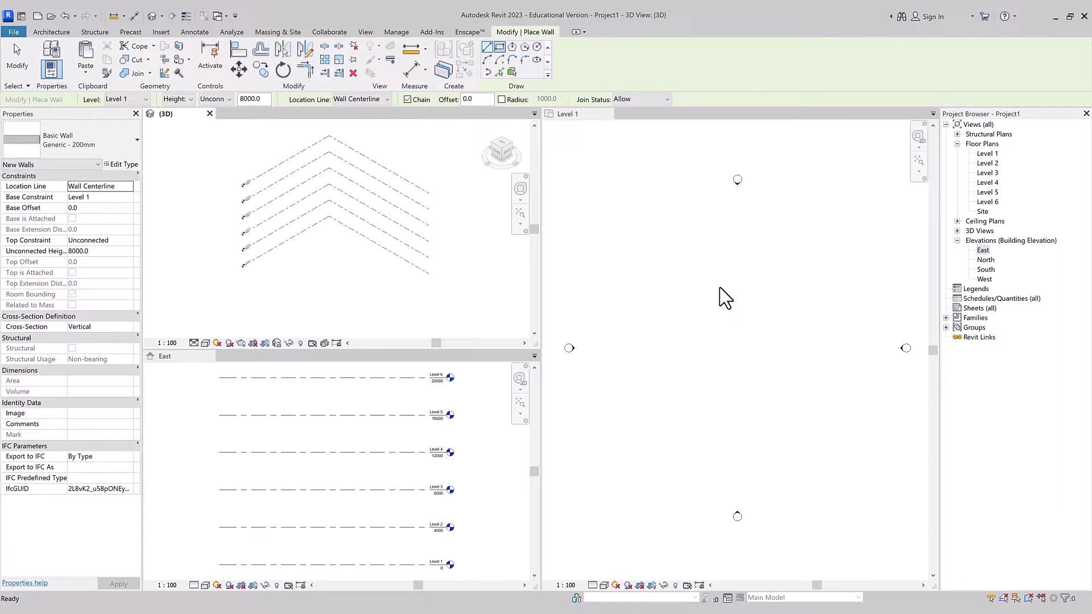
left_click(772, 333)
left_click(774, 319)
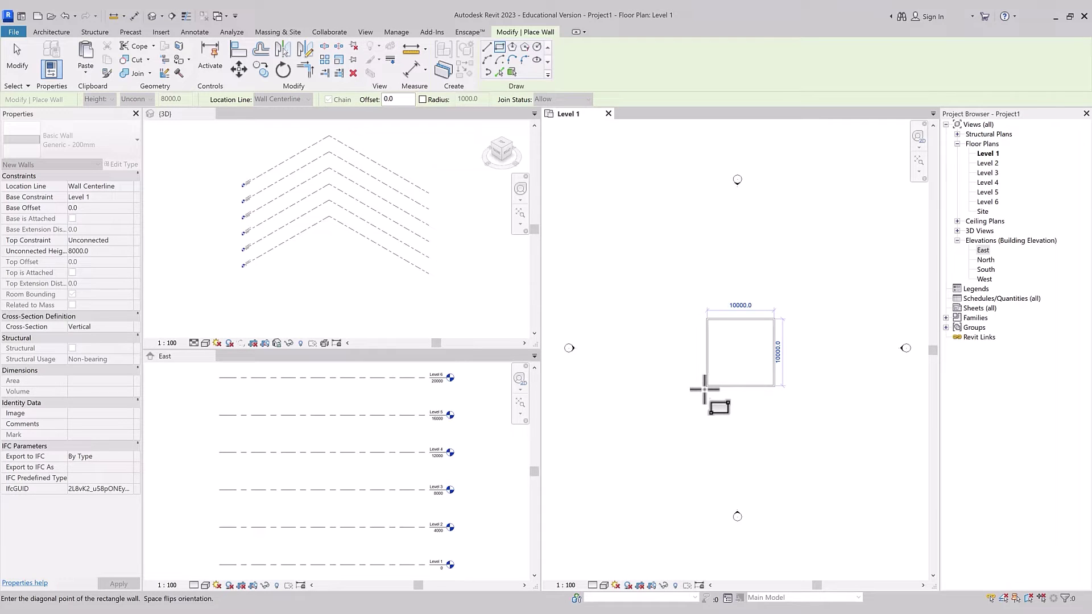
left_click(704, 389)
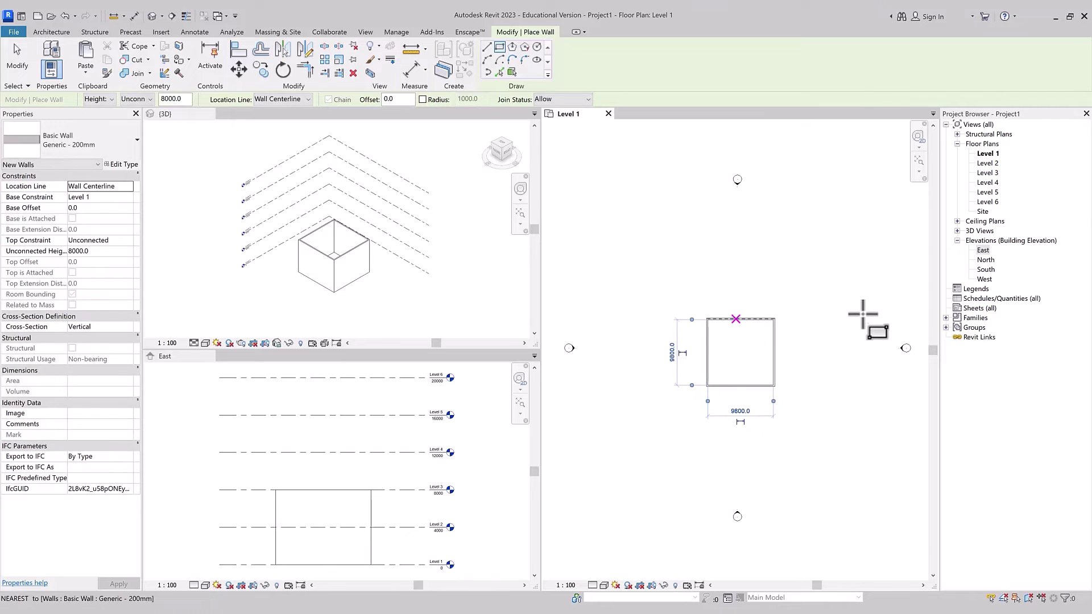
key("Escape")
key("Escape")
Set the four walls' top constraint to Level 2 and cut them to the clipboard.
left_click_drag(828, 287, 646, 417)
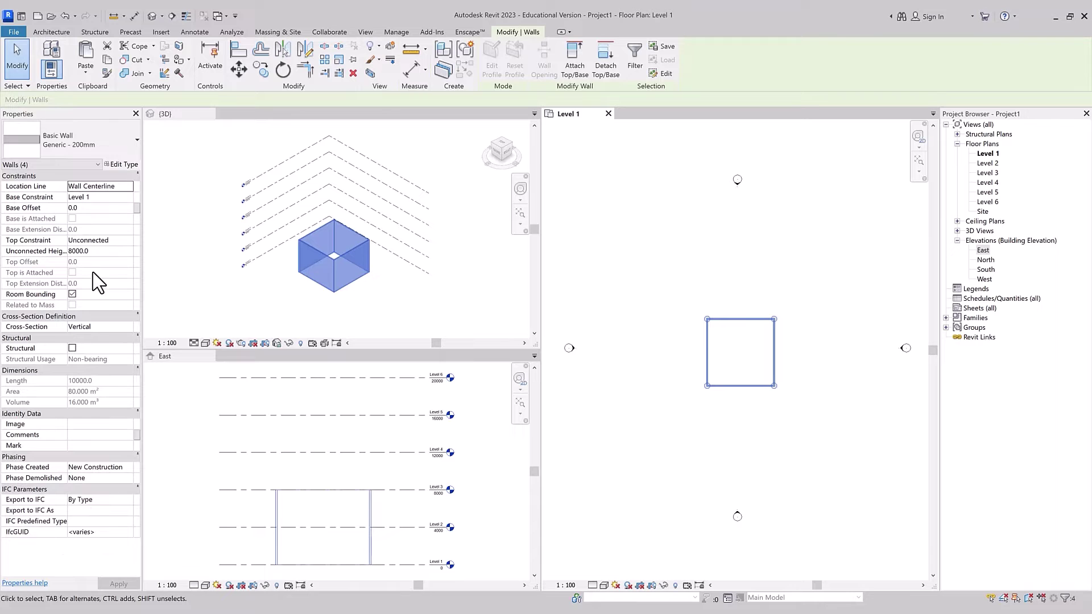
left_click(128, 240)
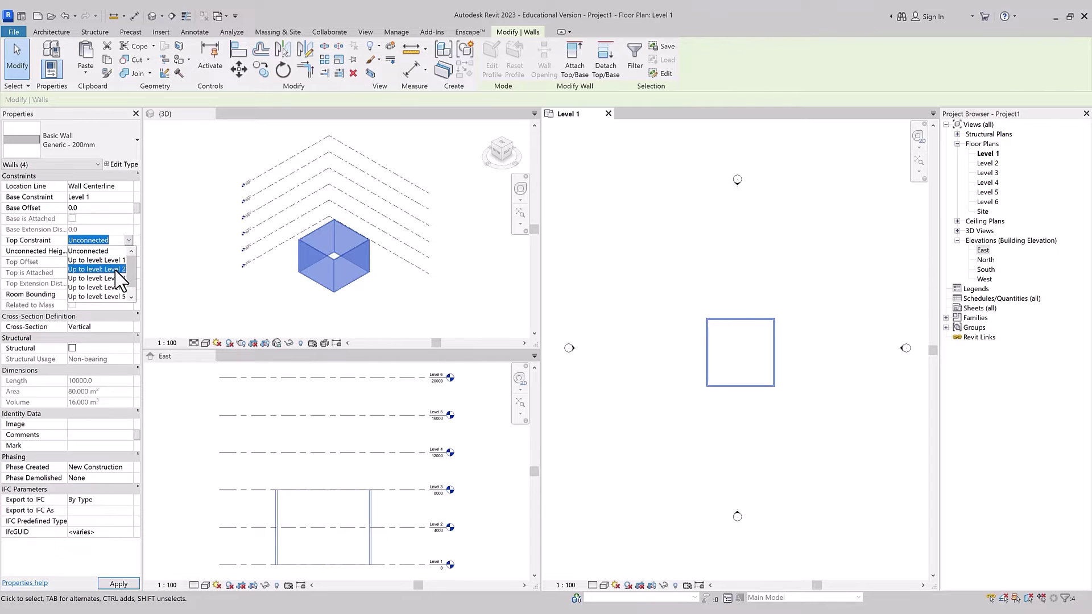
left_click(116, 272)
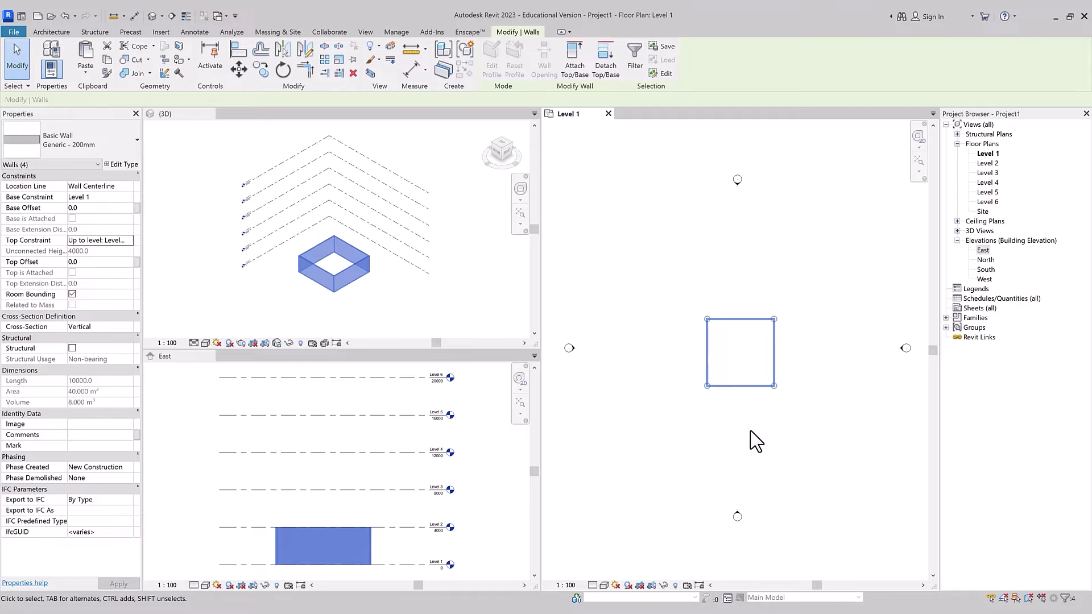
key("Delete")
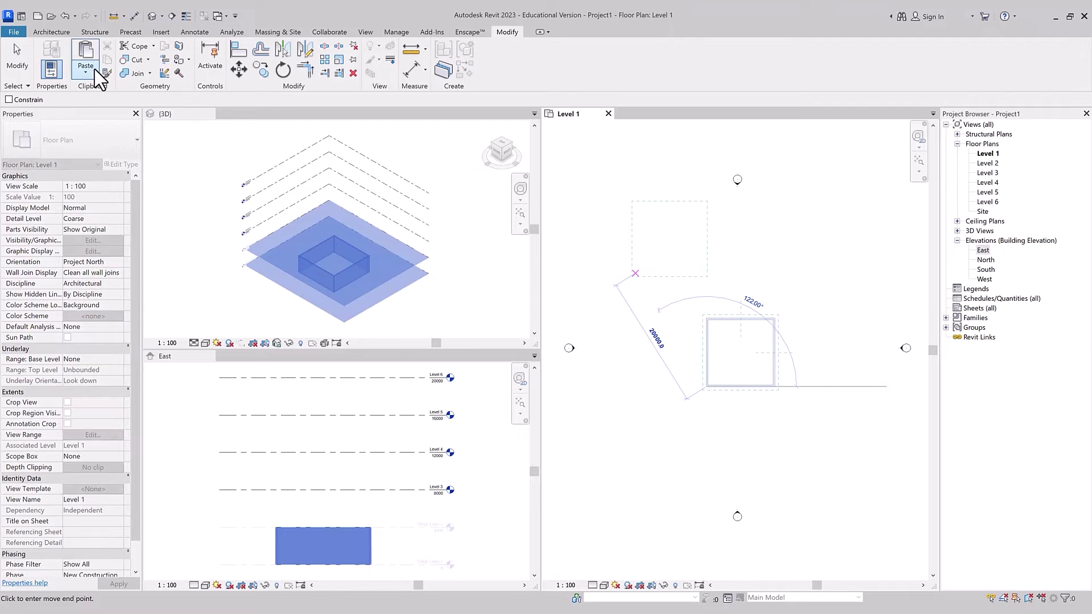
Paste the clipboard walls and place them at 0 distance, toggling Constrain on then off.
left_click(85, 68)
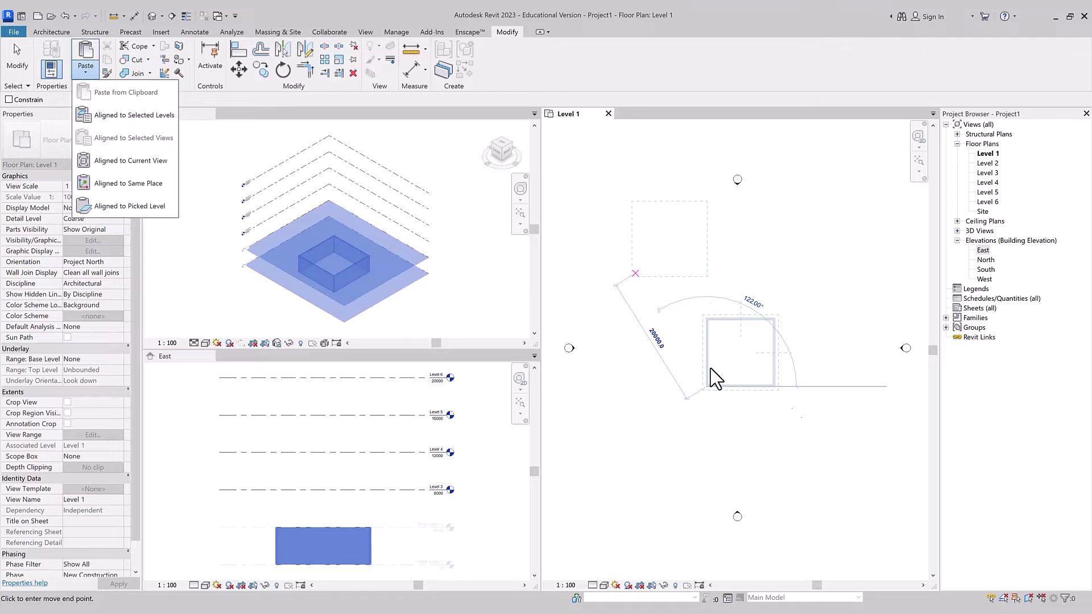
left_click(768, 297)
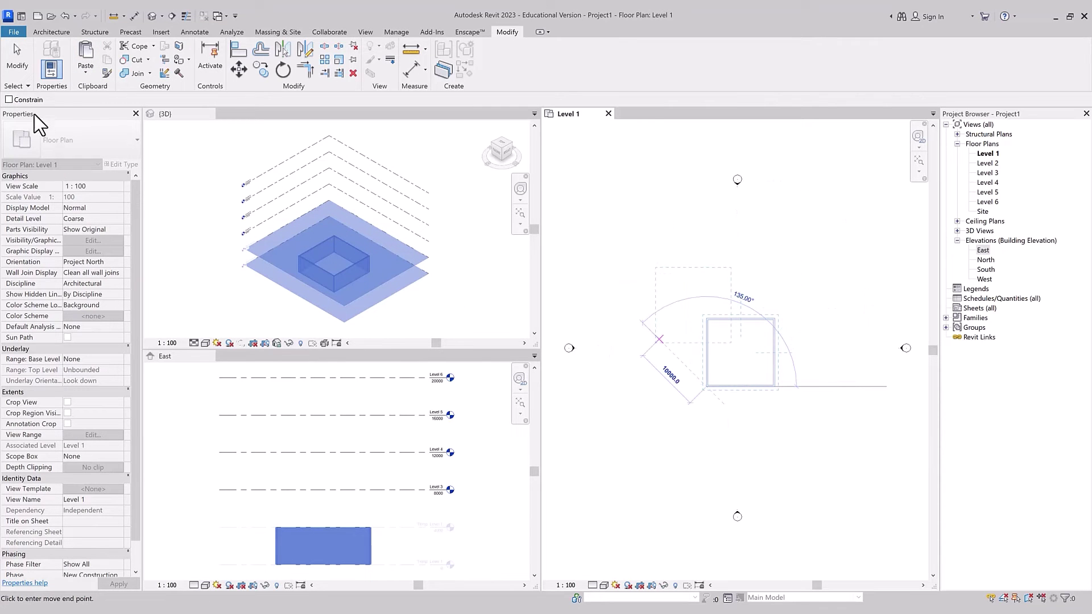
left_click(10, 100)
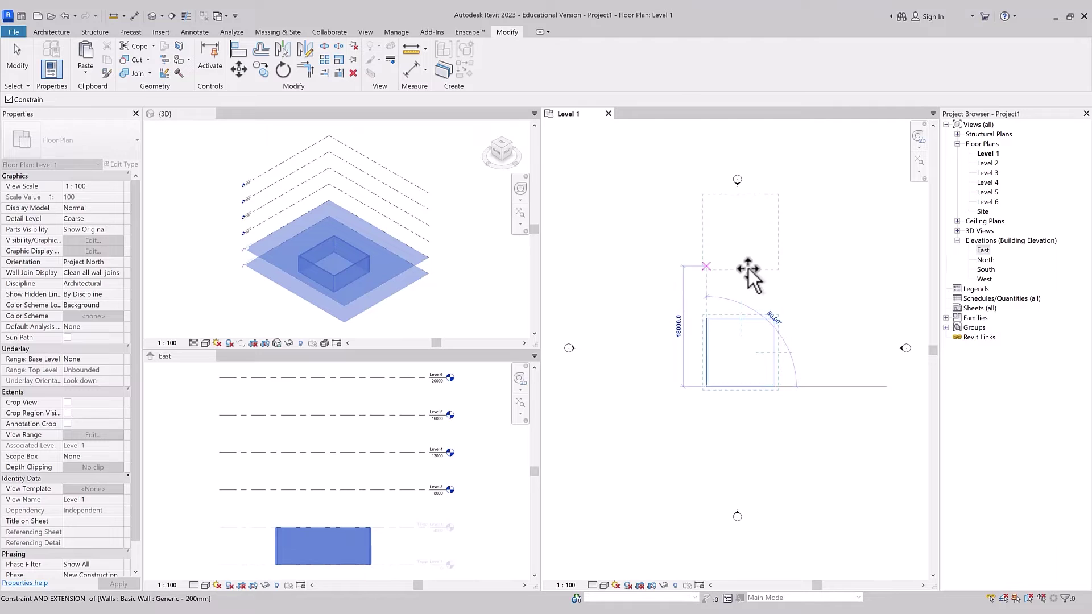
left_click(9, 100)
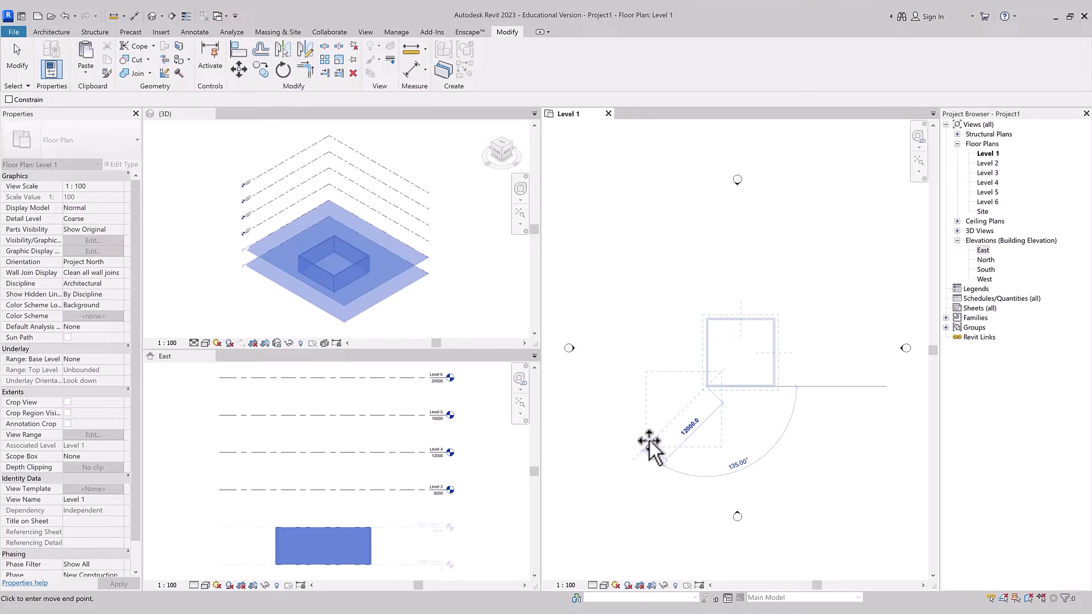
type("0")
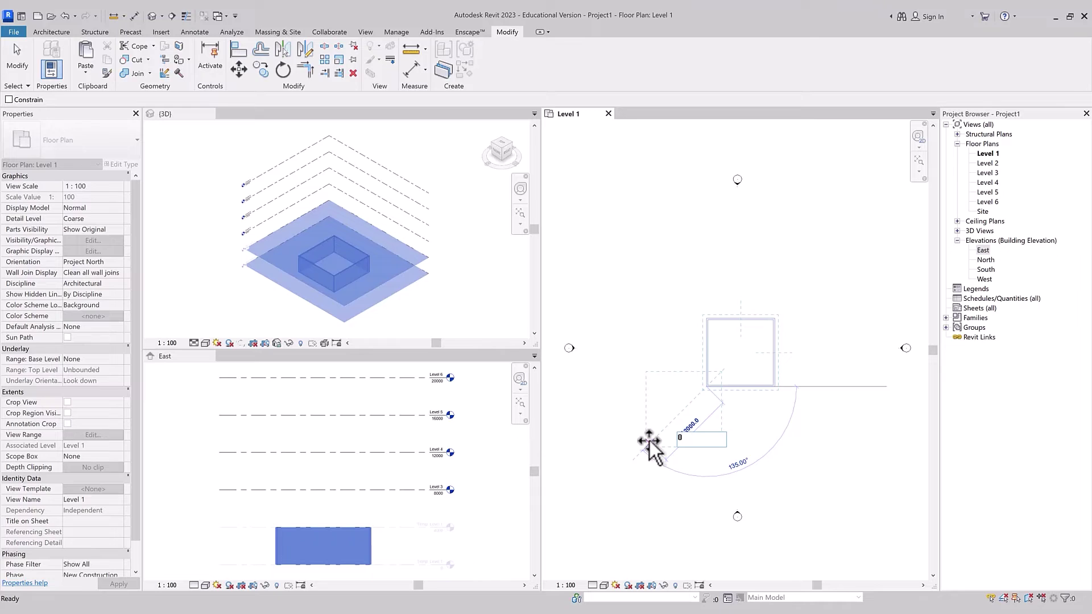
key("Return")
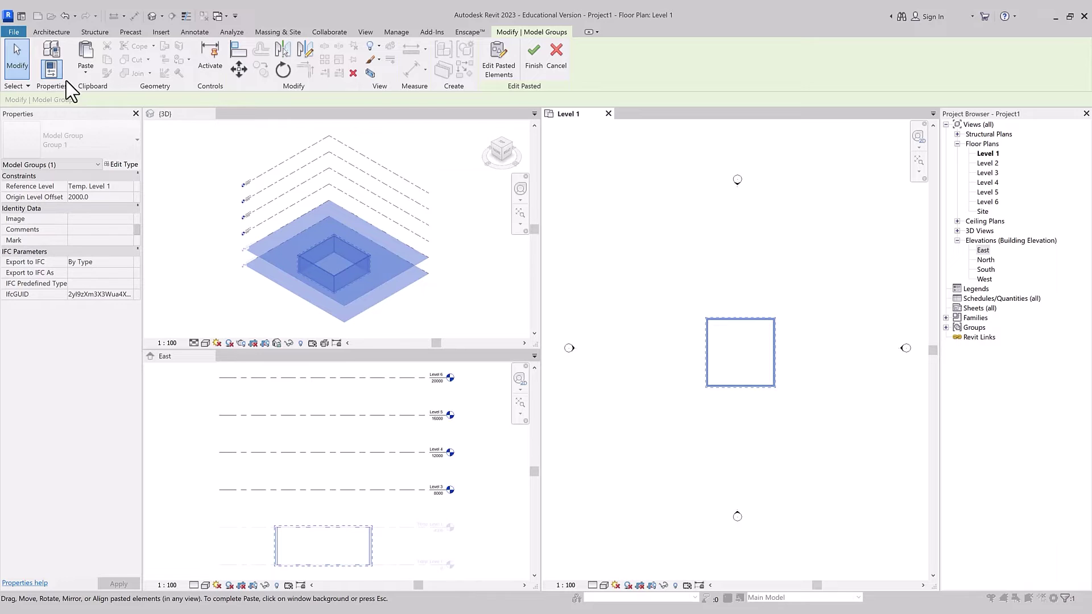
Paste the Level 1 walls aligned to Levels 2–6, then delete the selected upper copies.
left_click(805, 439)
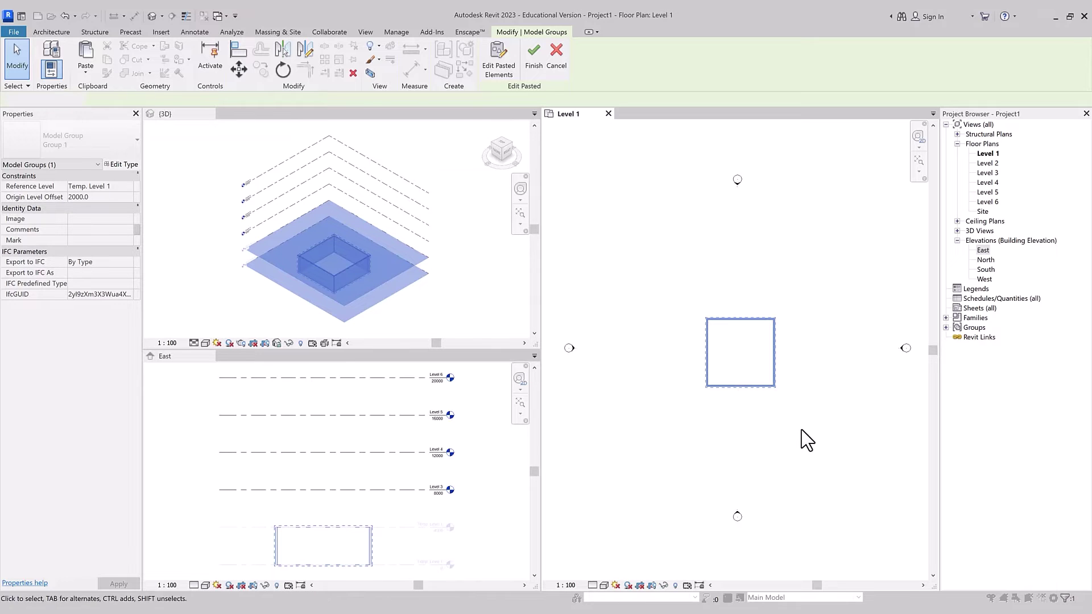
left_click_drag(798, 422, 680, 298)
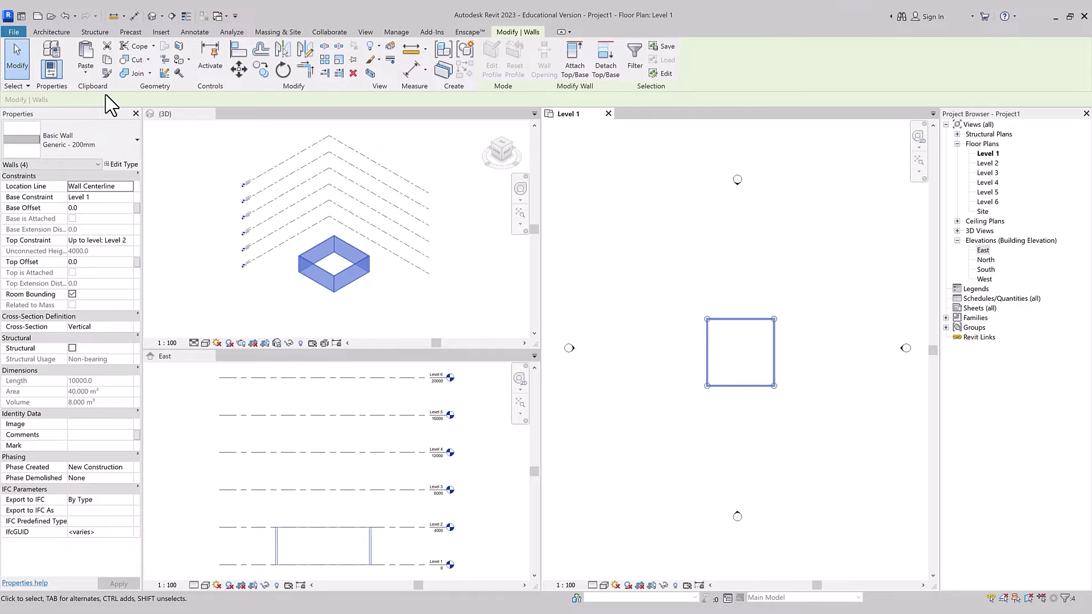
left_click(86, 78)
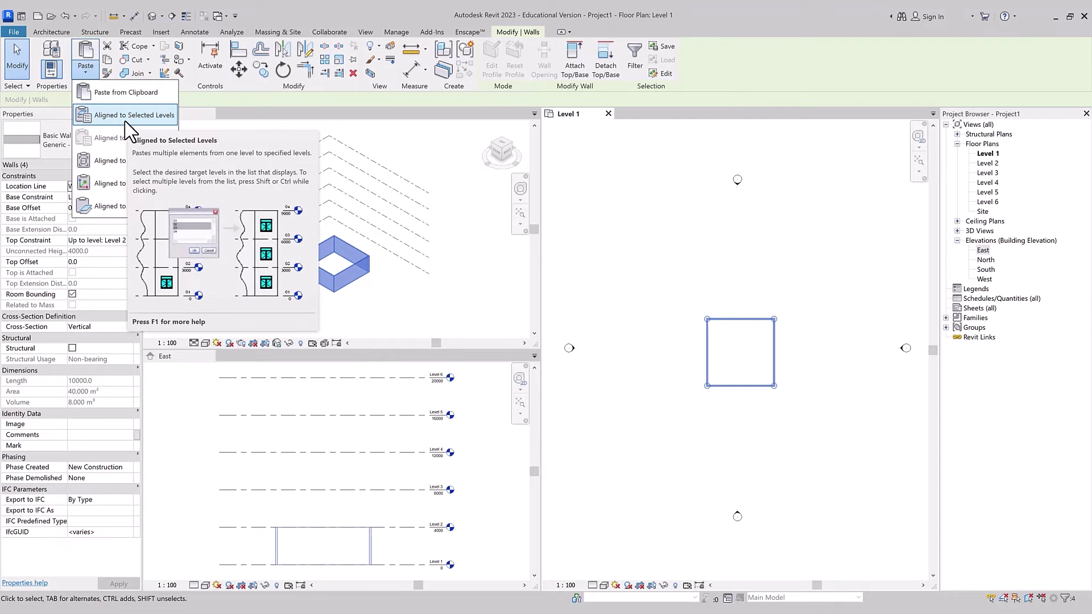
left_click(125, 117)
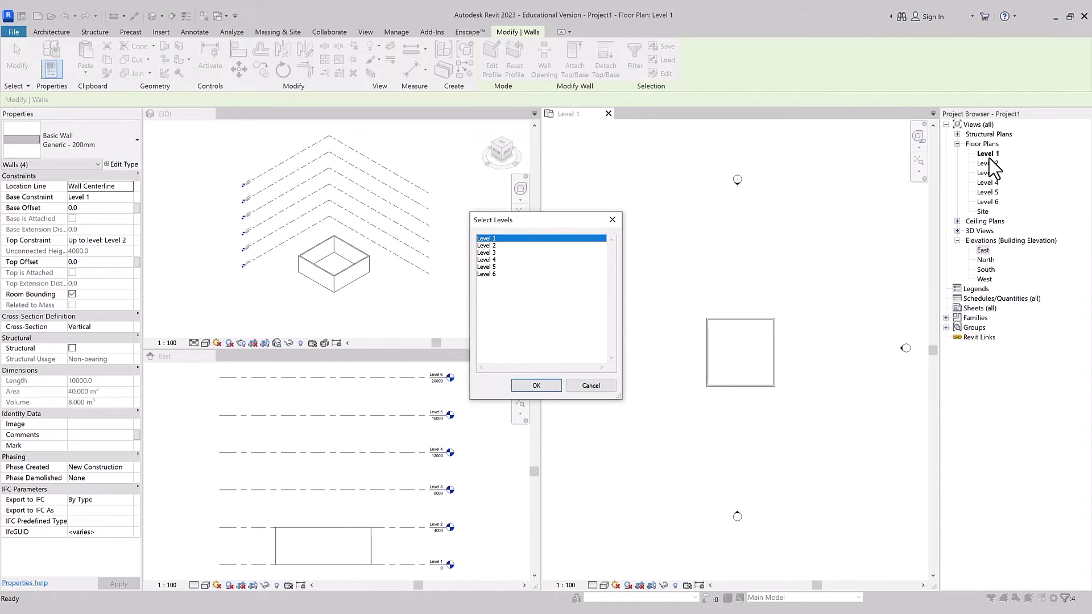
left_click(497, 245)
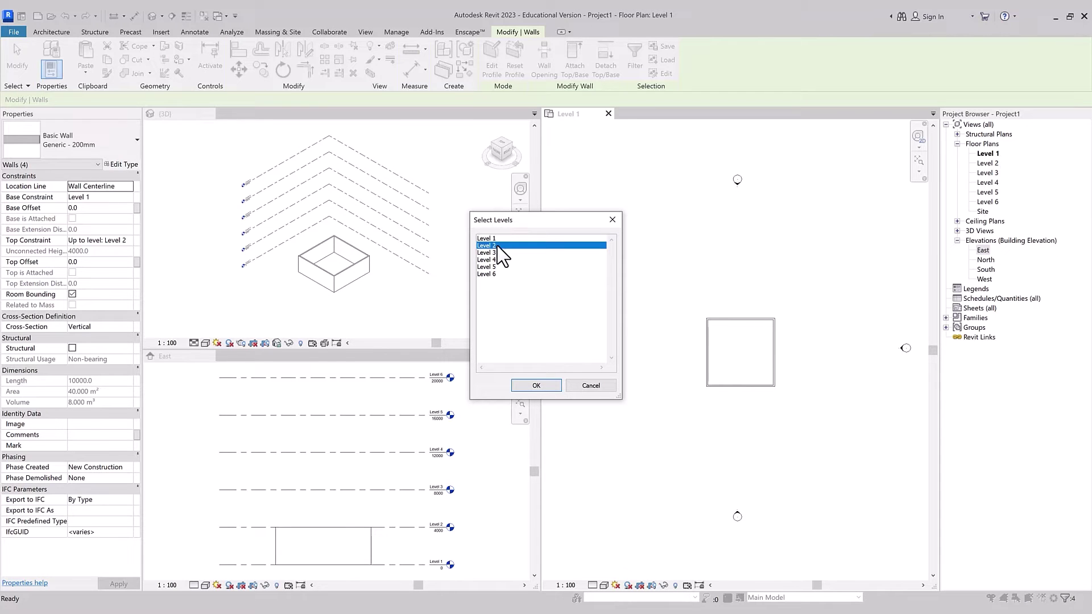
left_click(492, 253, "shift")
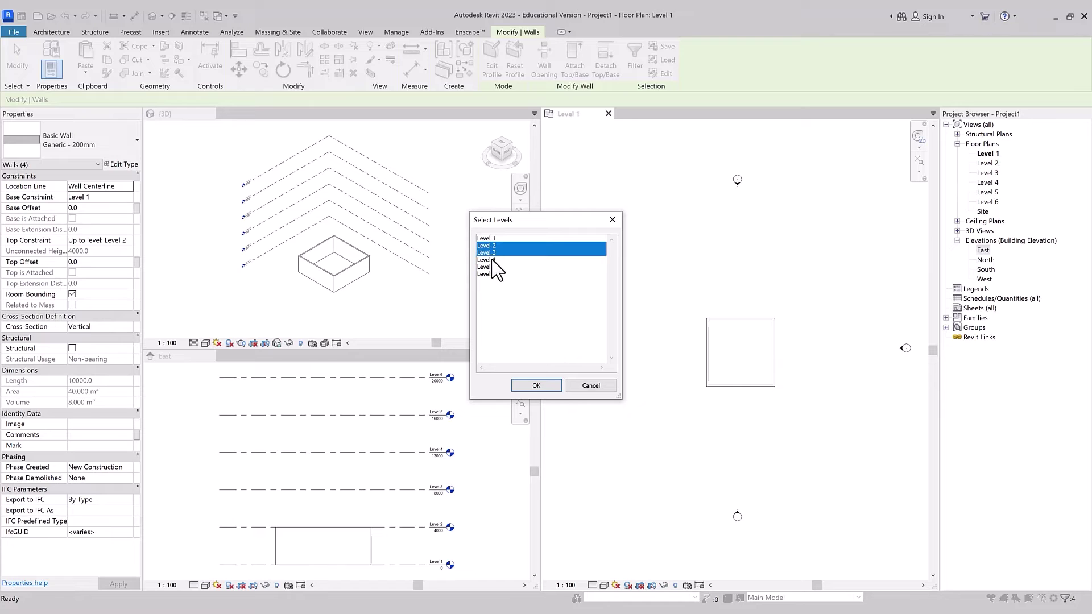
left_click(491, 267, "shift")
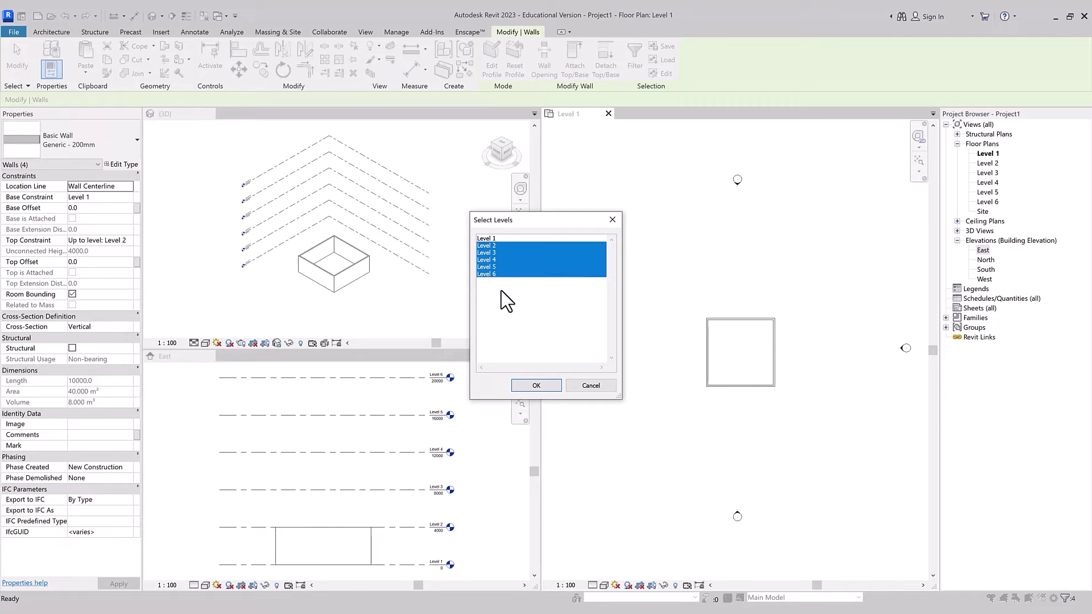
left_click(543, 386)
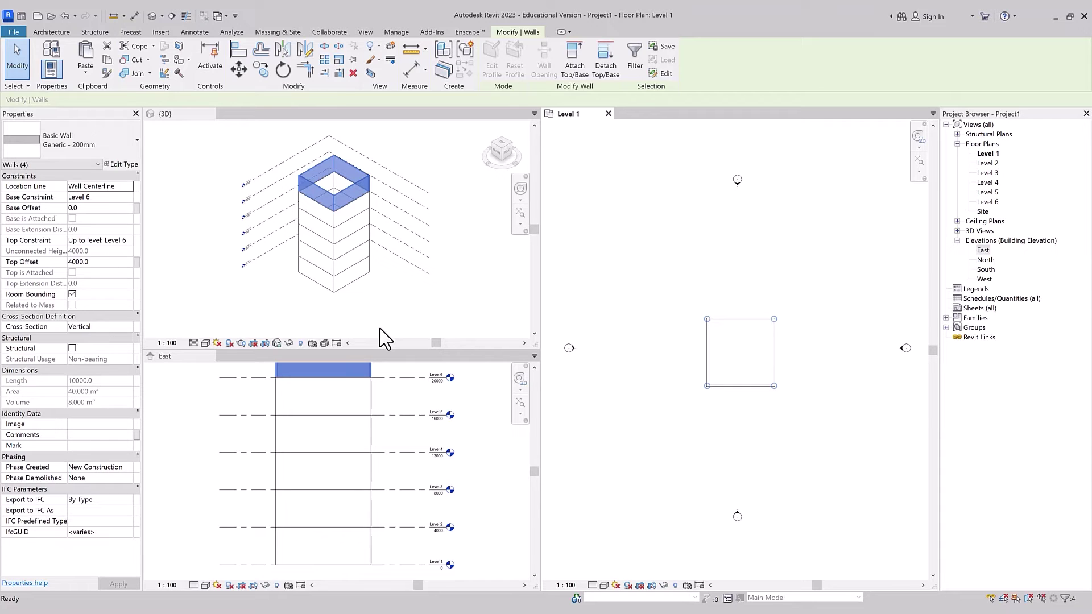
scroll(380, 337, "down", 1)
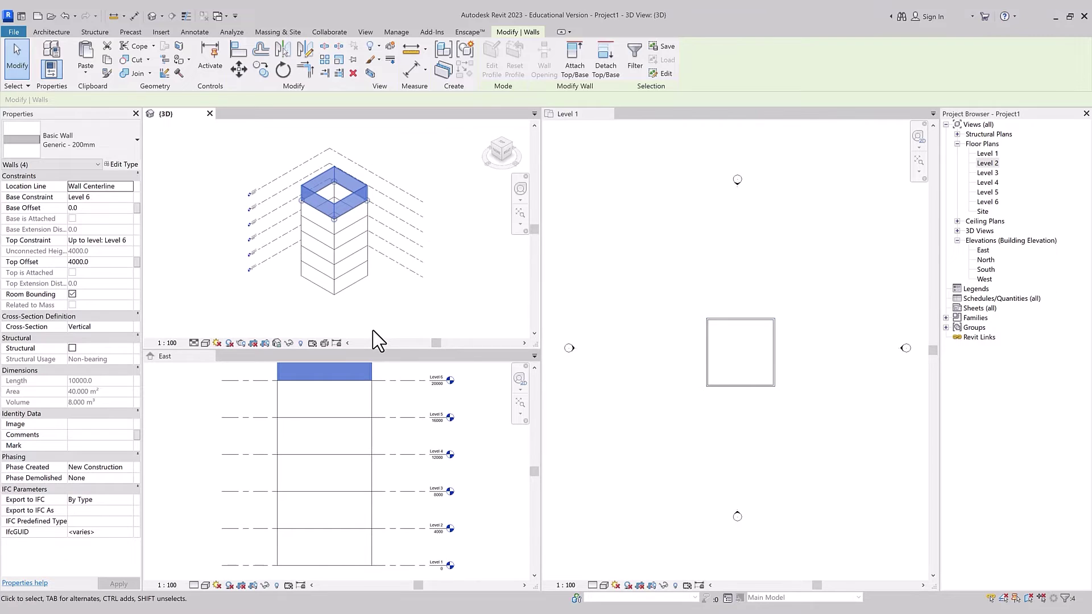
key("Delete")
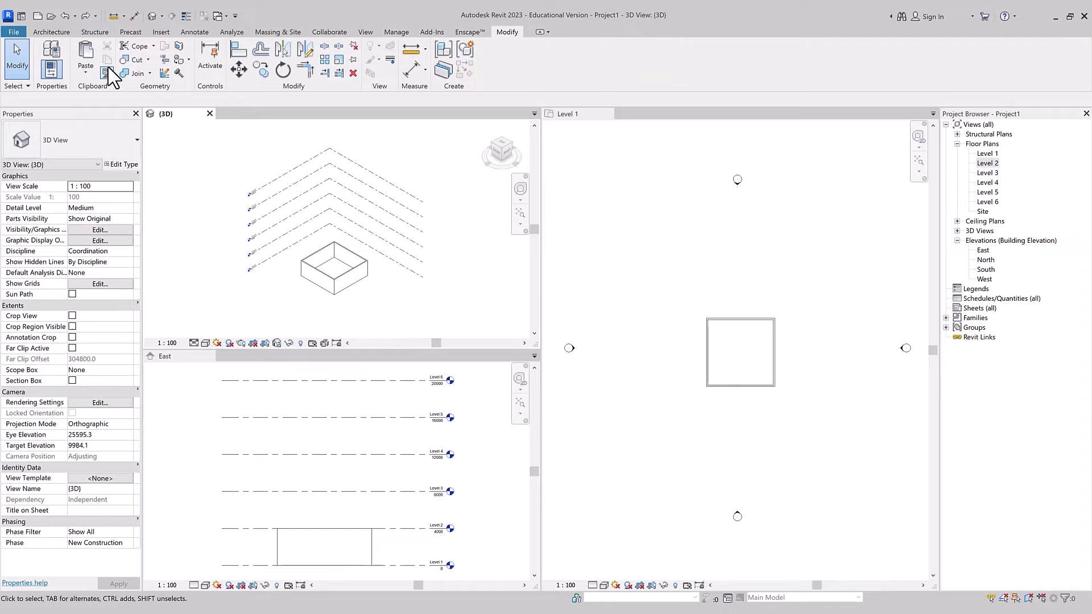
Open the Level 2 floor plan and dock it beside the Level 1 view.
left_click(88, 69)
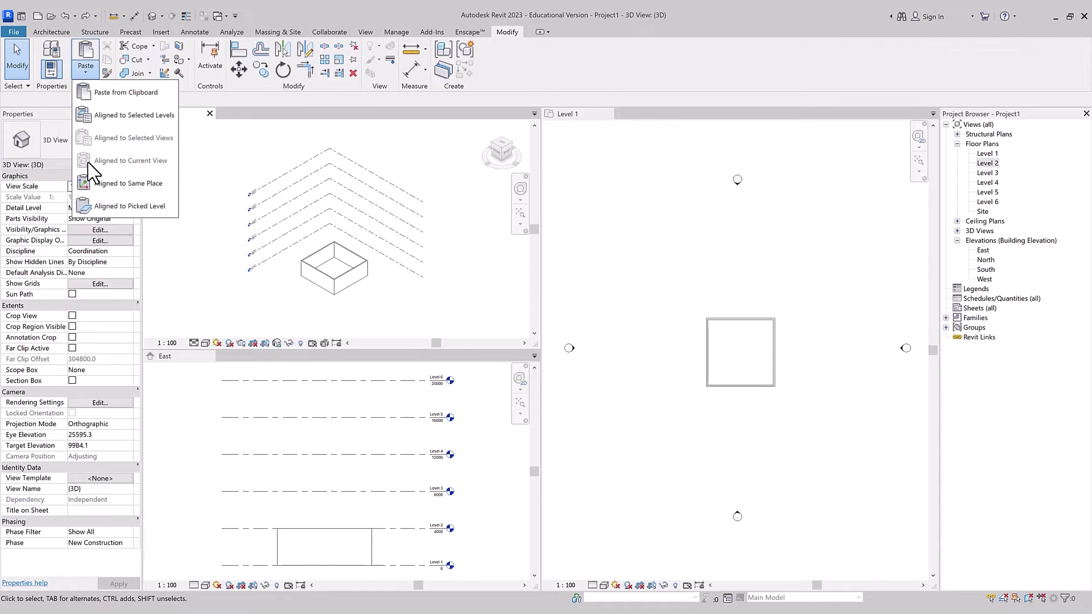
left_click(992, 165)
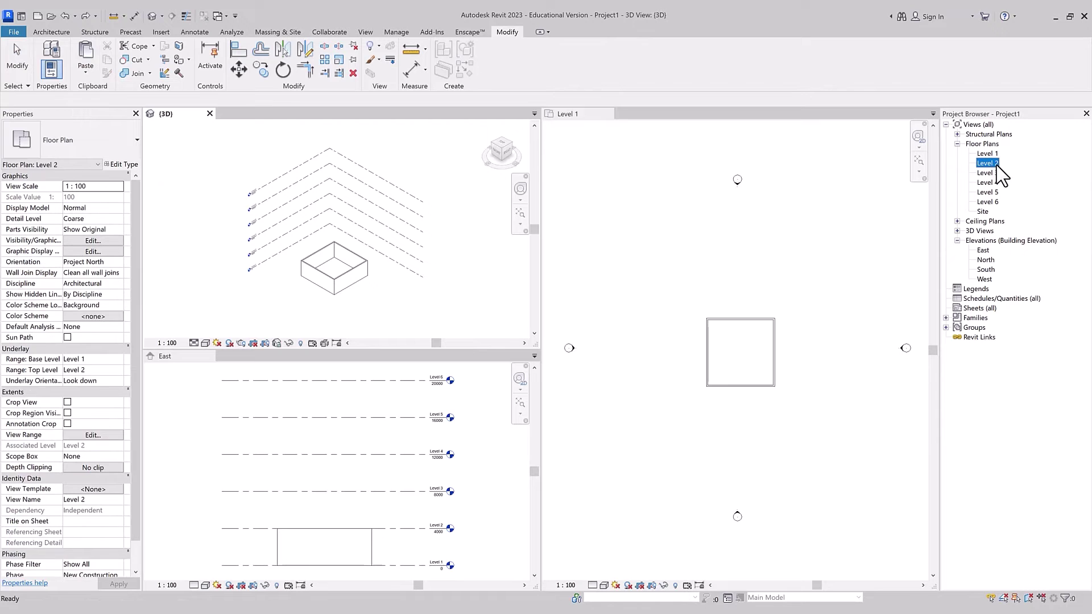
double_click(995, 166)
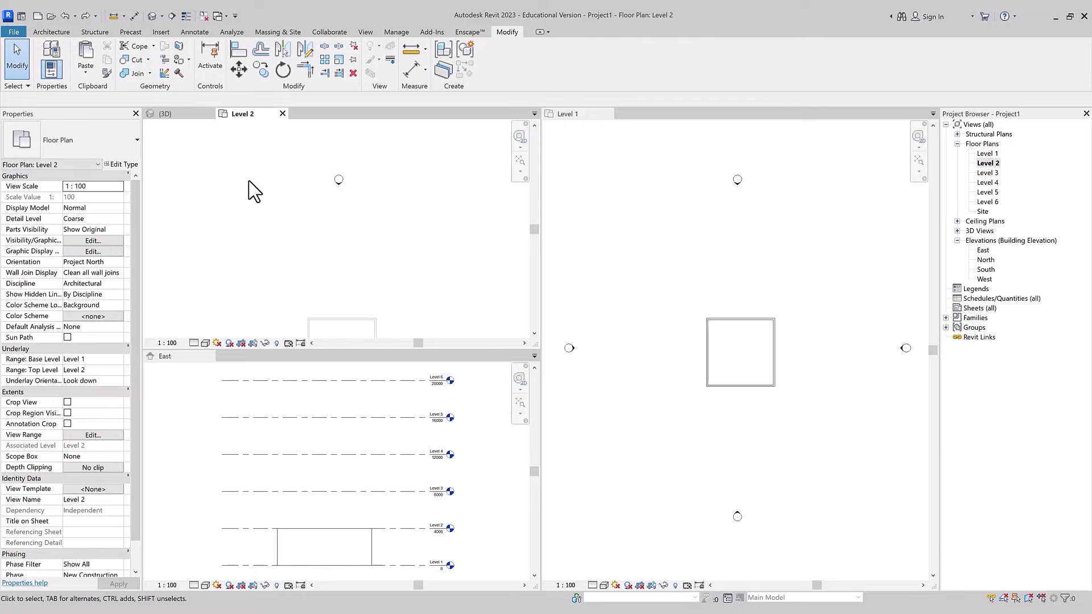
scroll(329, 182, "down", 2)
left_click_drag(242, 114, 648, 125)
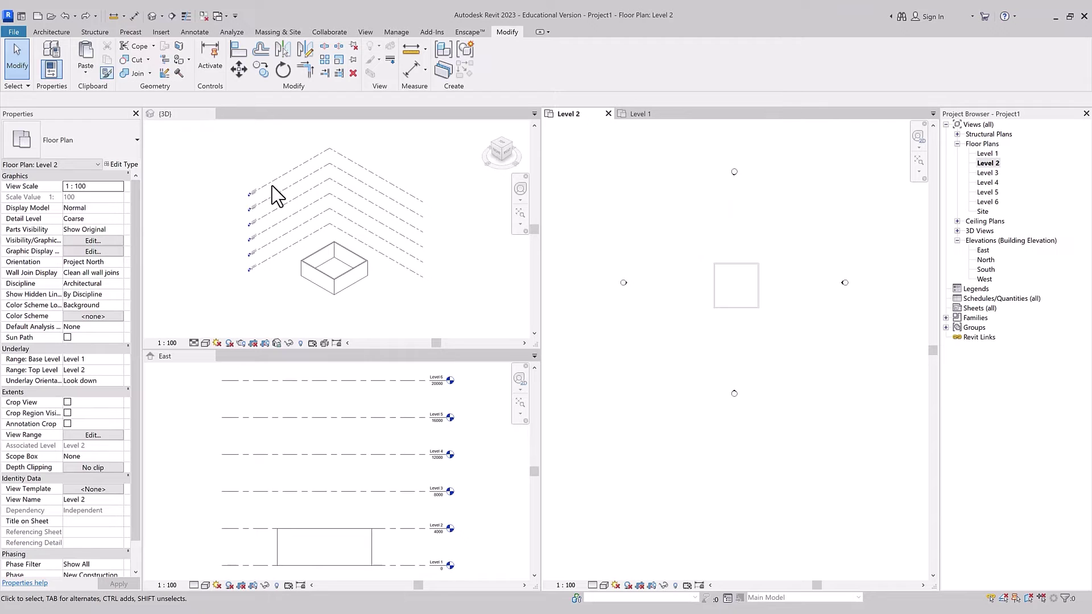
Paste the copied box walls onto Level 2 with Aligned to Current View.
left_click_drag(715, 287, 698, 304)
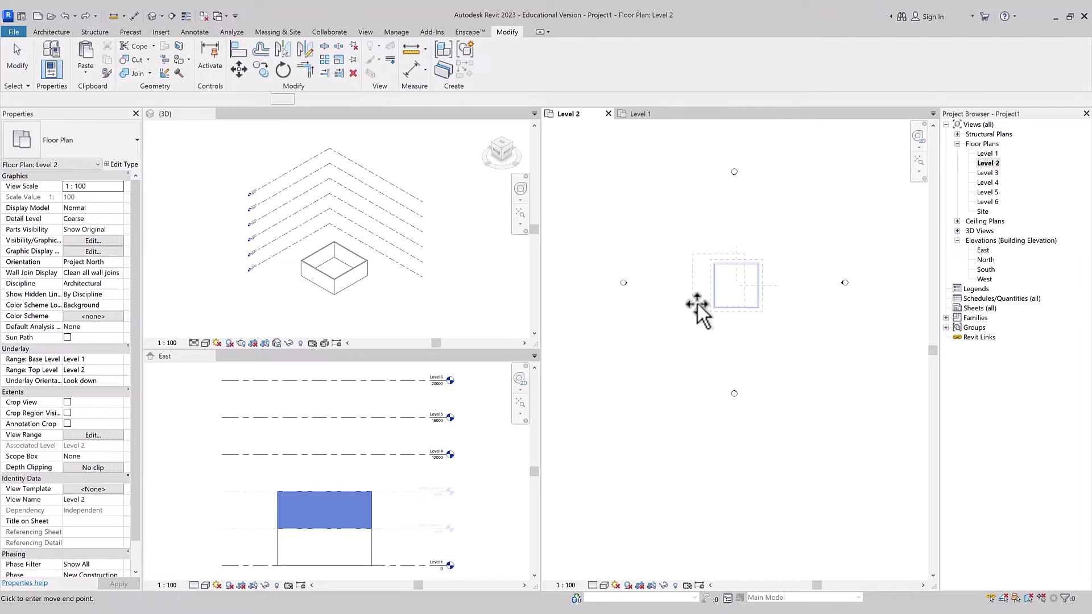
key("Escape")
key("Escape")
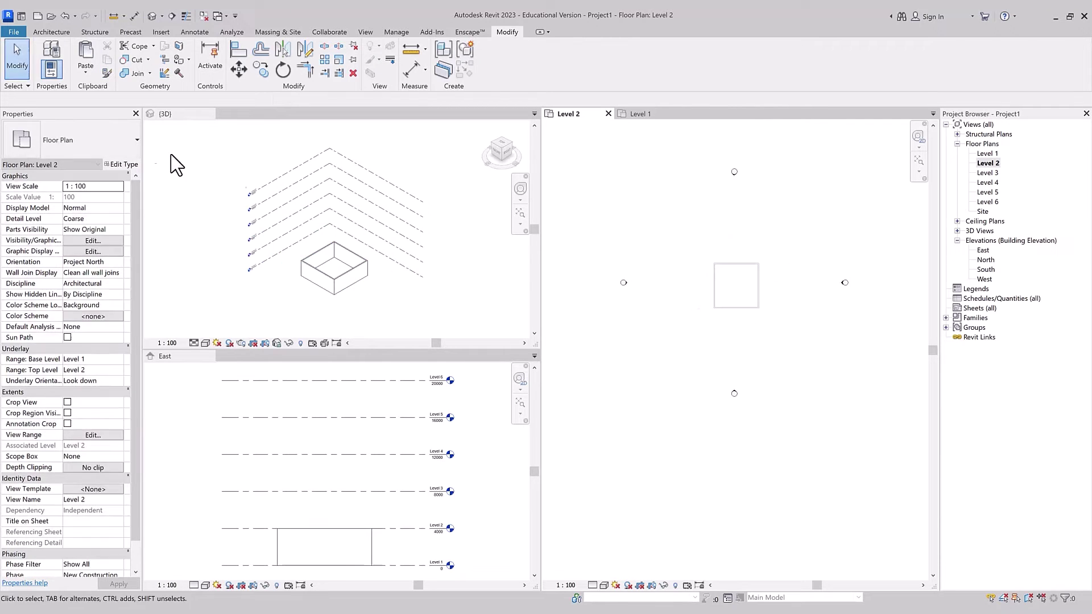
left_click(85, 73)
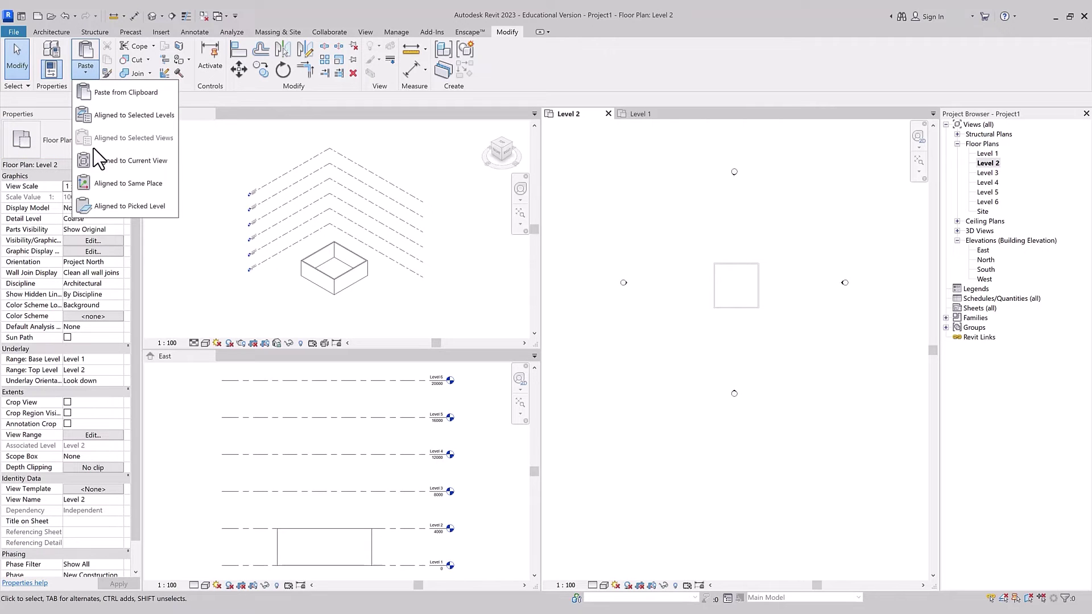
left_click(154, 164)
scroll(774, 259, "up", 2)
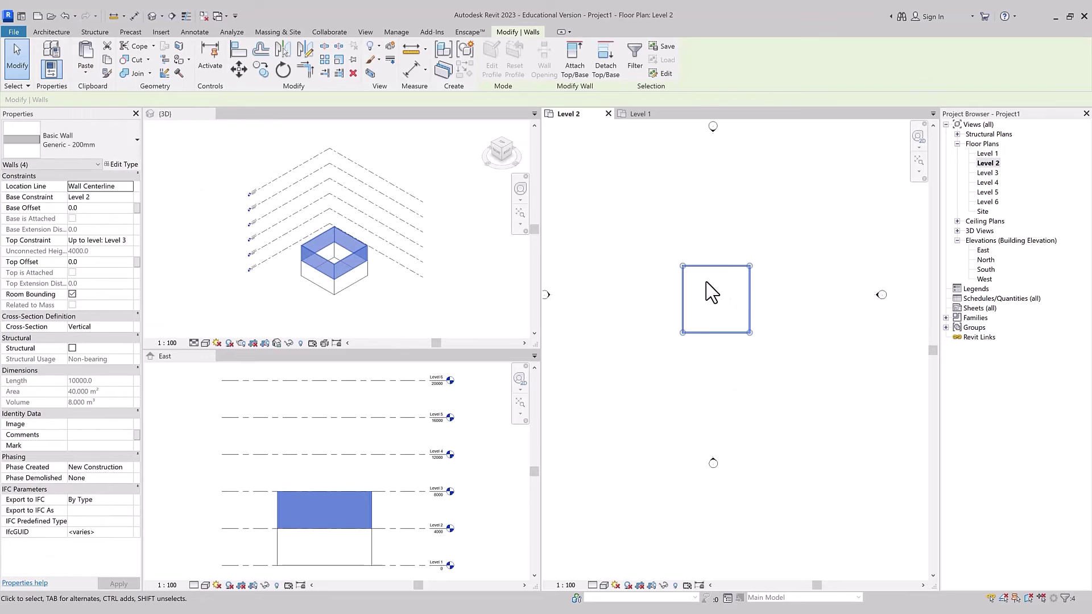
double_click(988, 172)
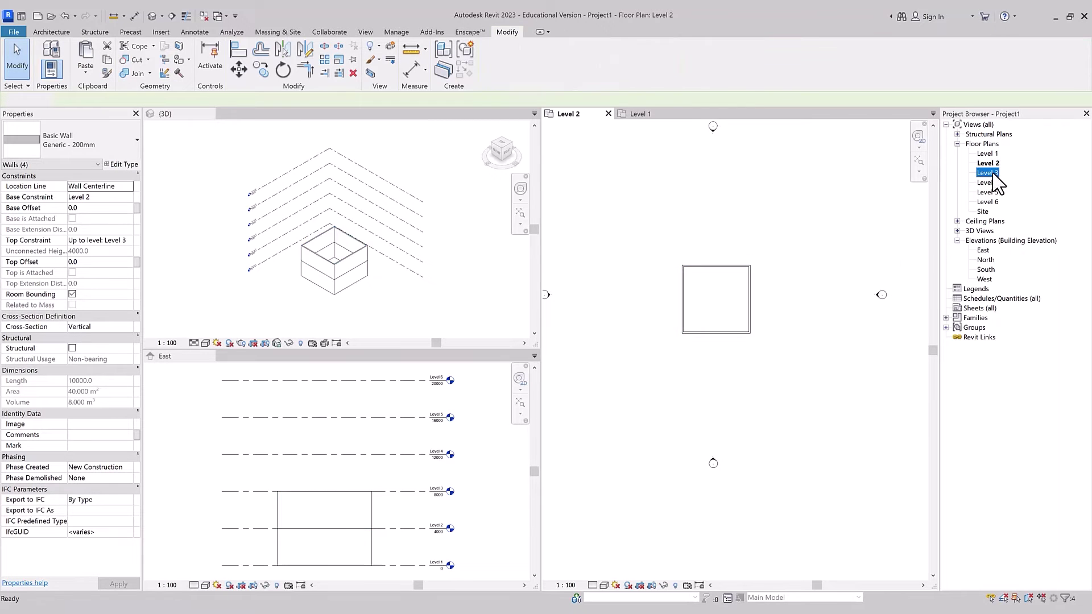
Paste the copied walls onto the Level 3 floor plan.
left_click(86, 67)
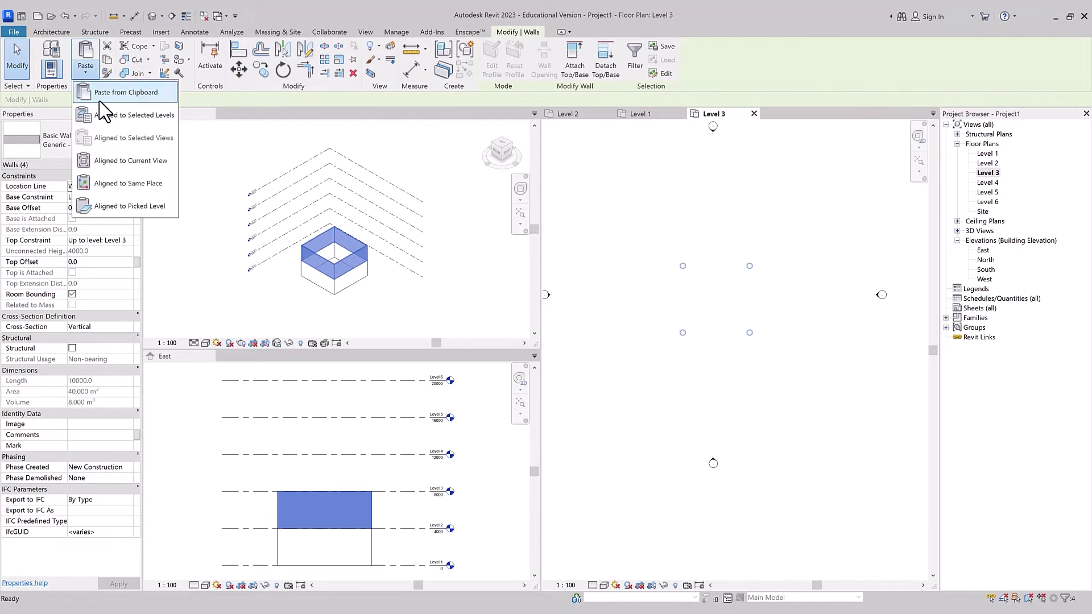
left_click(113, 161)
scroll(417, 261, "up", 1)
scroll(420, 268, "up", 2)
scroll(228, 287, "up", 1)
scroll(307, 327, "down", 1)
scroll(426, 232, "down", 1)
scroll(390, 305, "down", 1)
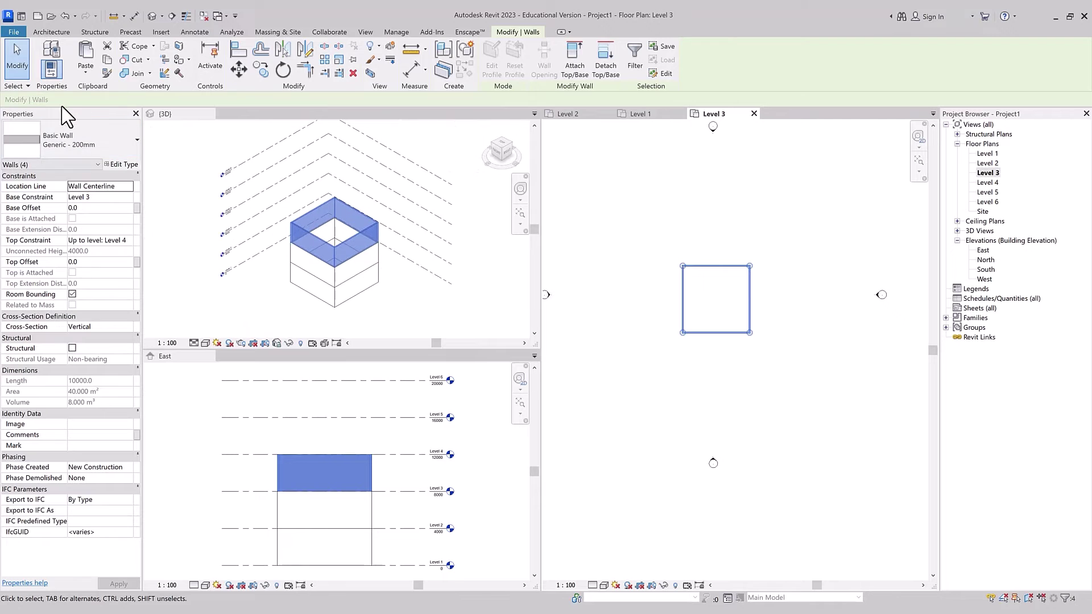
Dismiss the paste options and window-select the walls between Level 2 and Level 3.
left_click(89, 77)
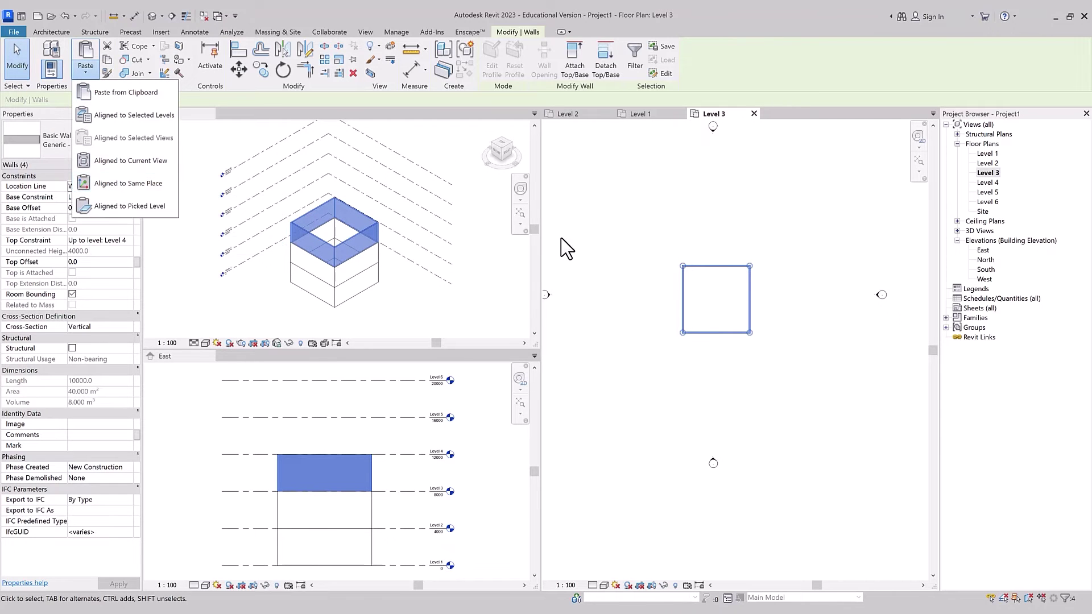
left_click(671, 307)
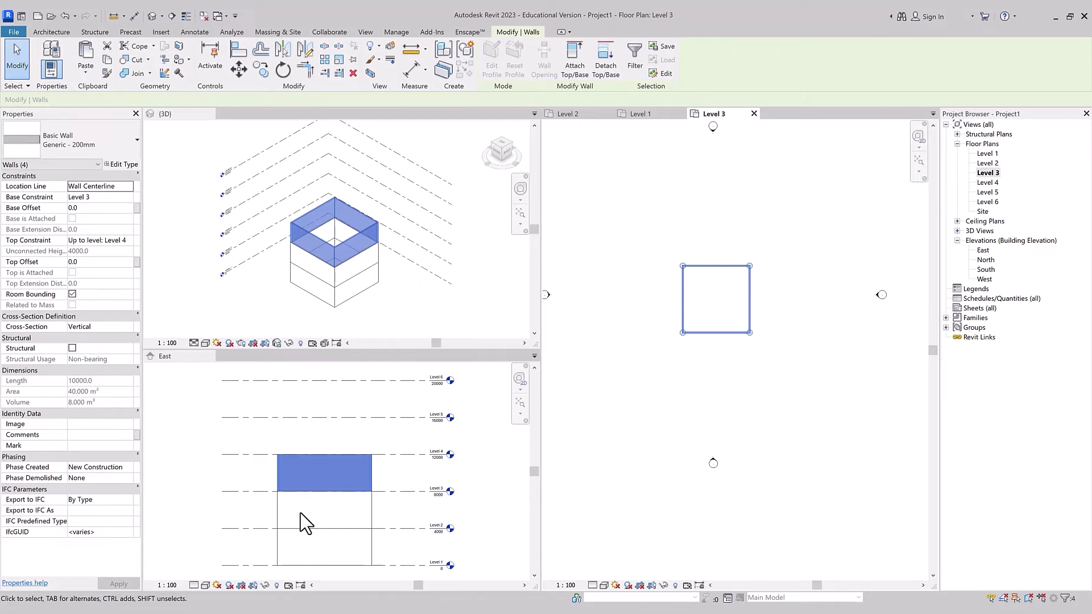
scroll(376, 407, "down", 1)
left_click(393, 494)
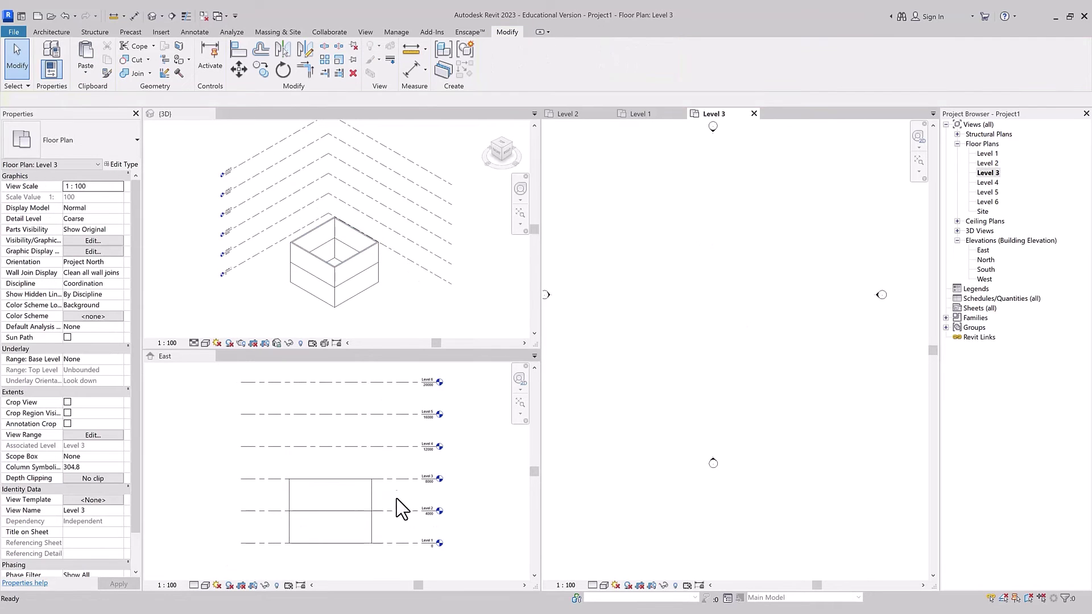
left_click_drag(367, 490, 254, 496)
Delete the Level 2 walls and select the four remaining box walls in 3D.
key("Delete")
left_click(344, 293)
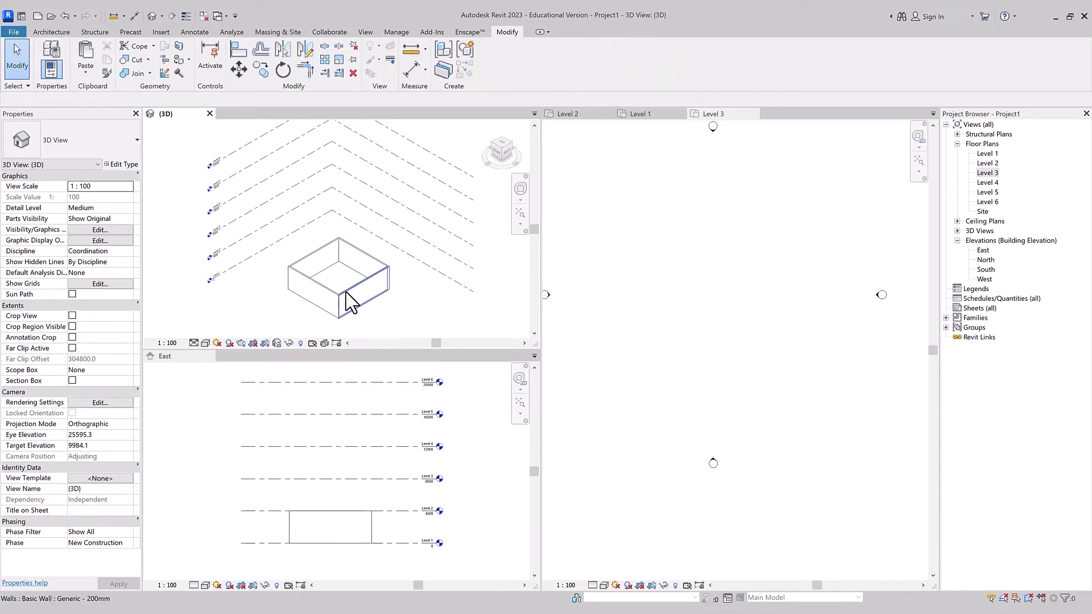
left_click(345, 301)
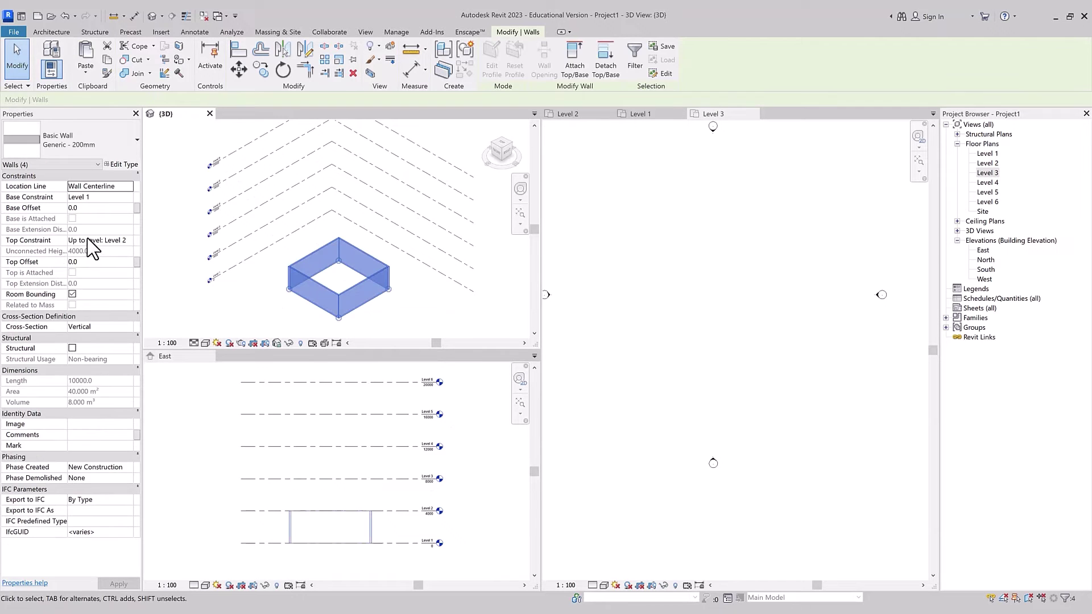
Set the four walls' Top Constraint to Unconnected with a 2000 Unconnected Height.
left_click(127, 240)
left_click(98, 252)
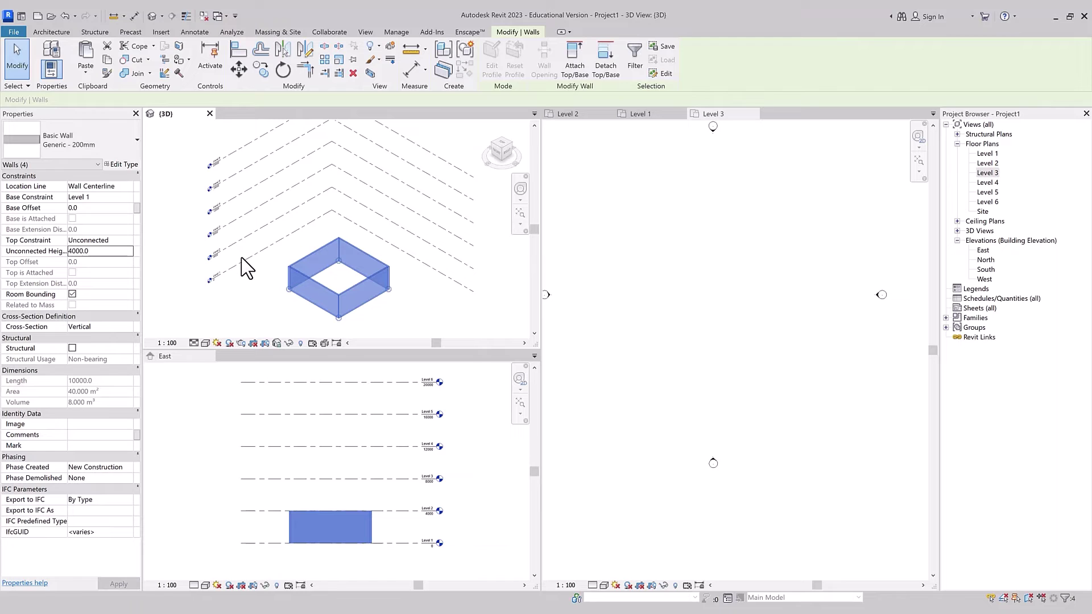
left_click(108, 250)
type("200")
key("Return")
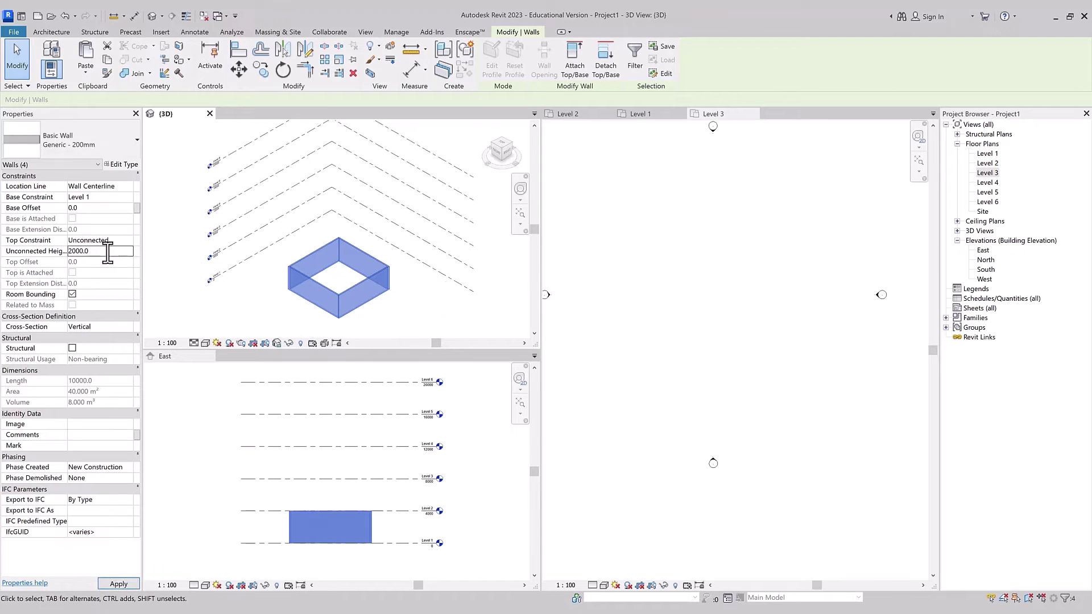
scroll(312, 313, "up", 1)
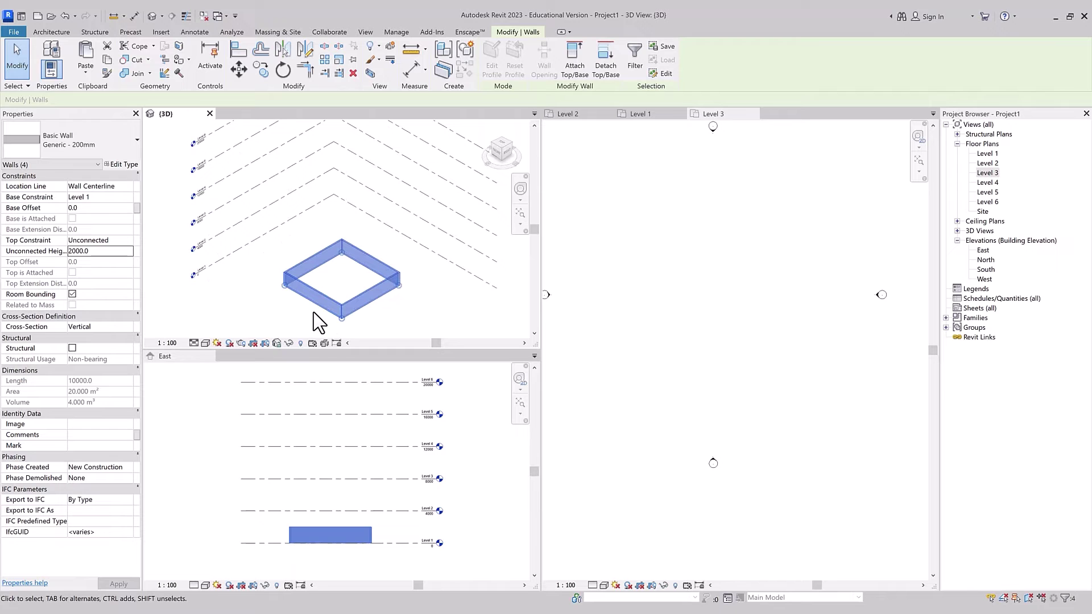
left_click(85, 71)
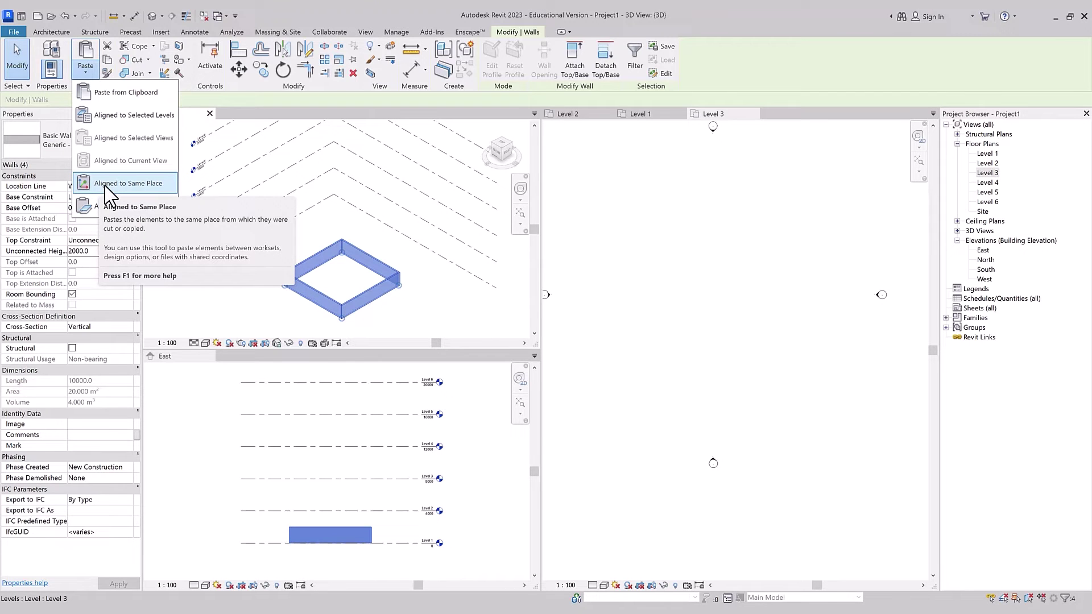
Paste a copy of the walls in the same place, raised by a 2000 base offset.
left_click(106, 186)
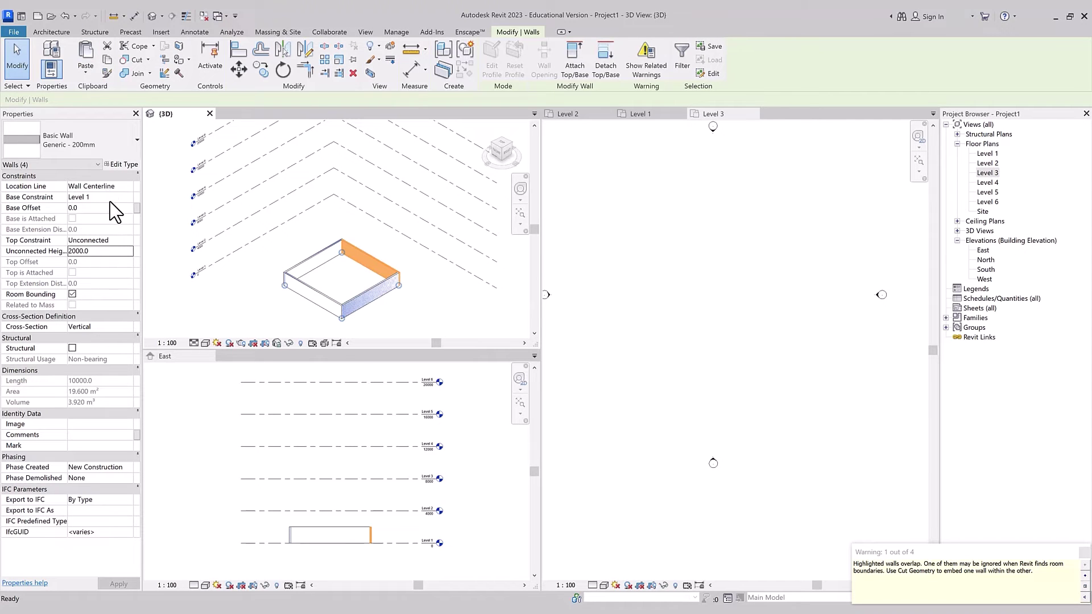
left_click(99, 207)
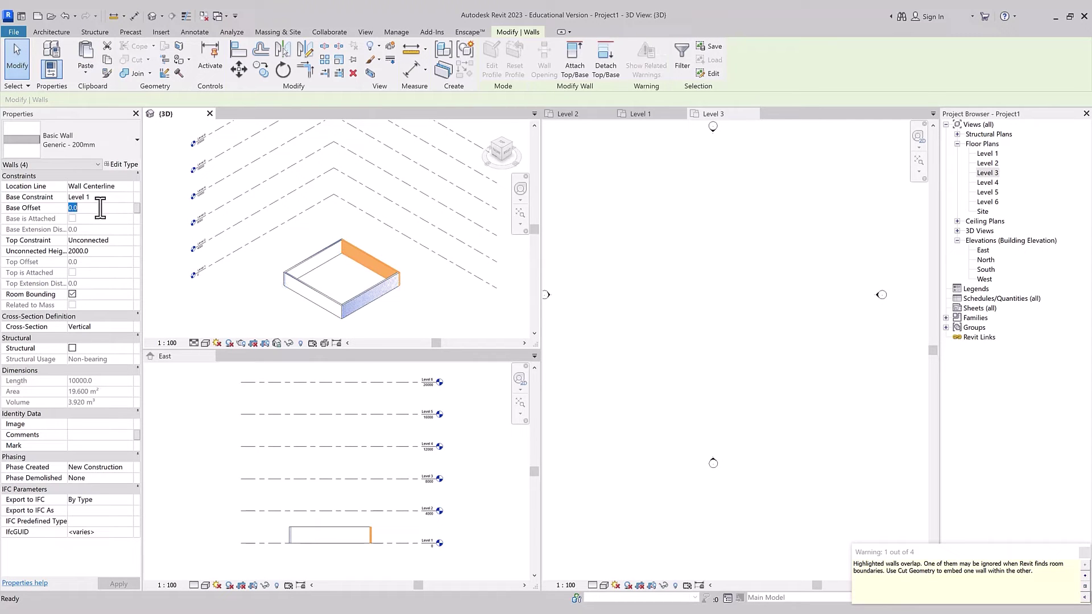
type("200")
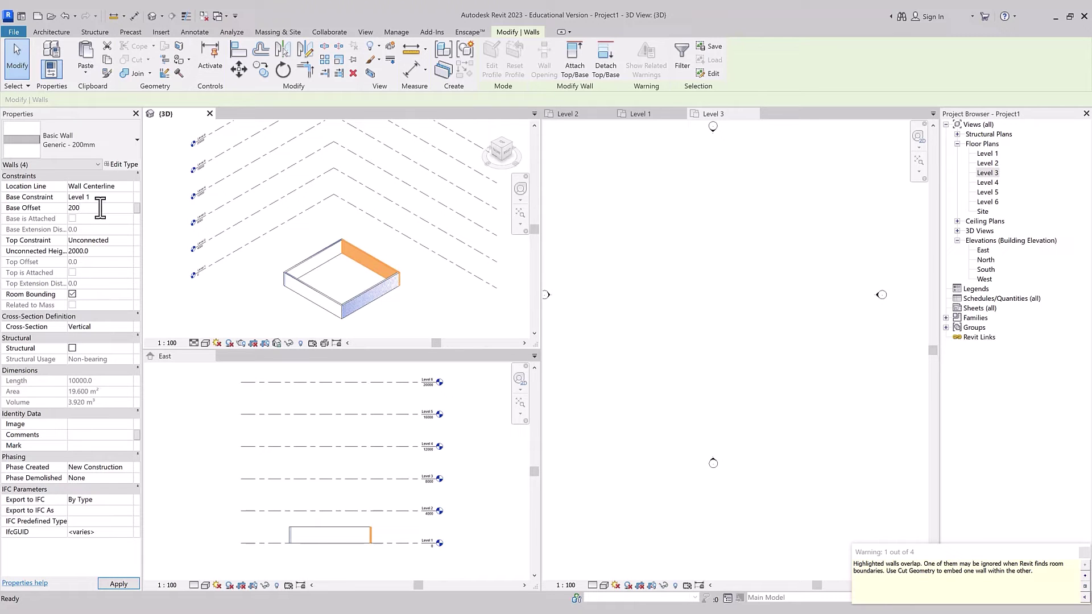
key("Return")
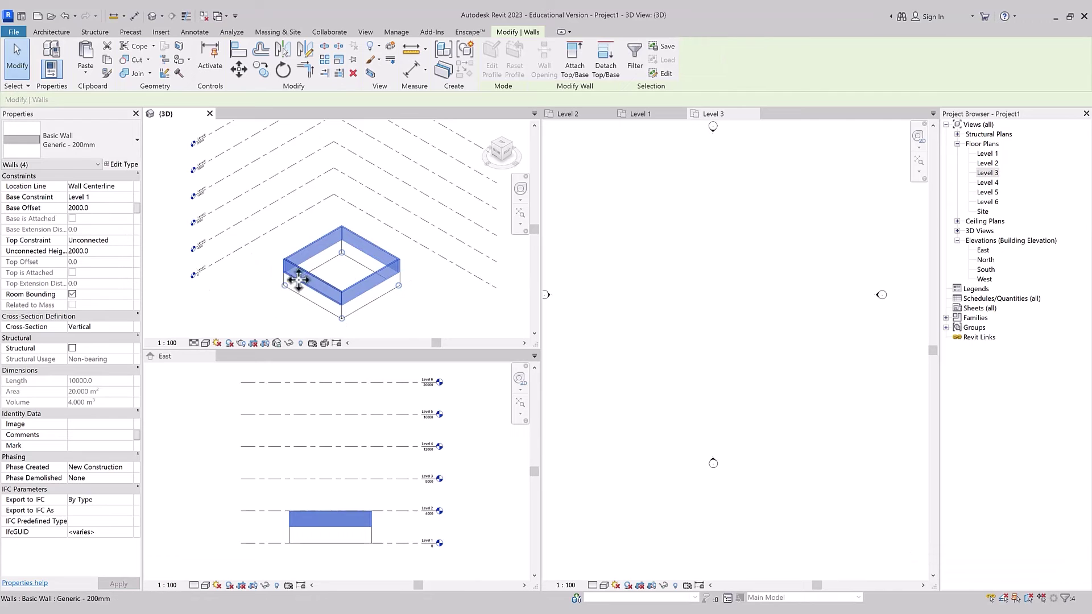
Change the copied walls to the Storefront curtain wall type and deselect them.
left_click(101, 139)
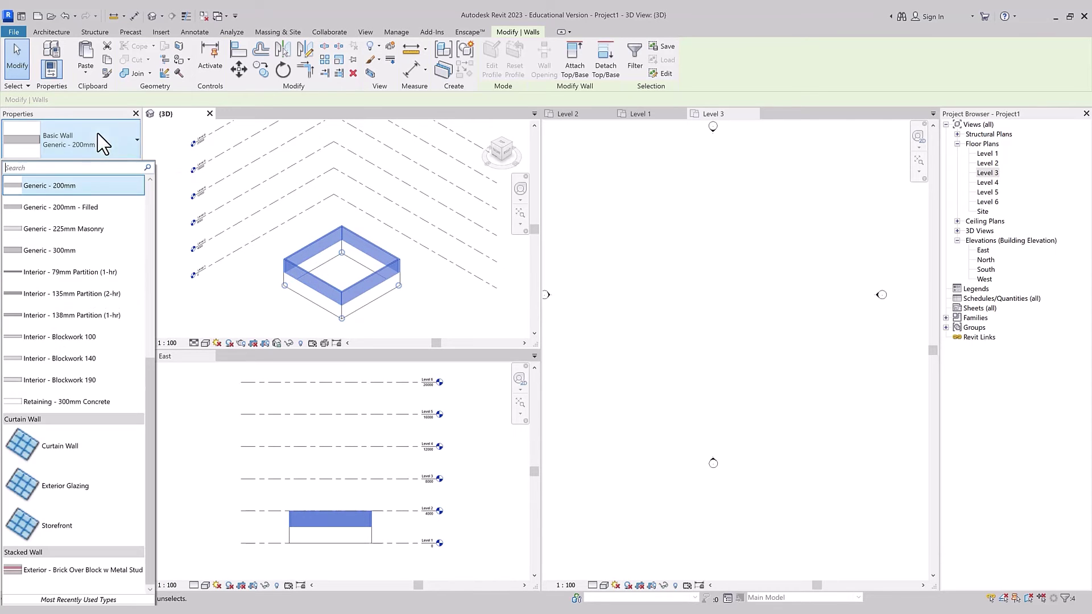
left_click(72, 526)
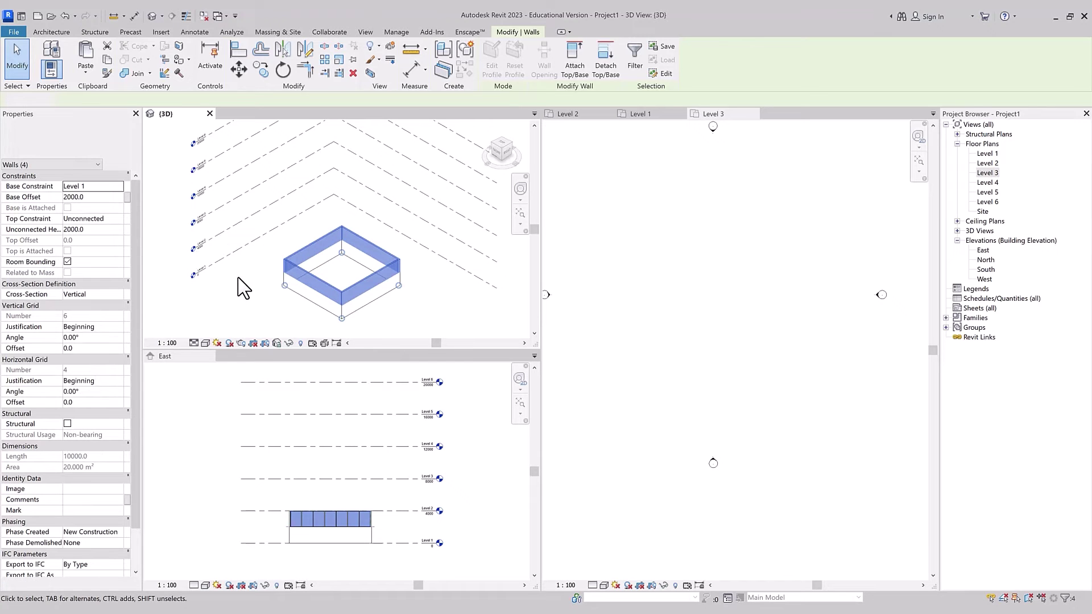
left_click(237, 301)
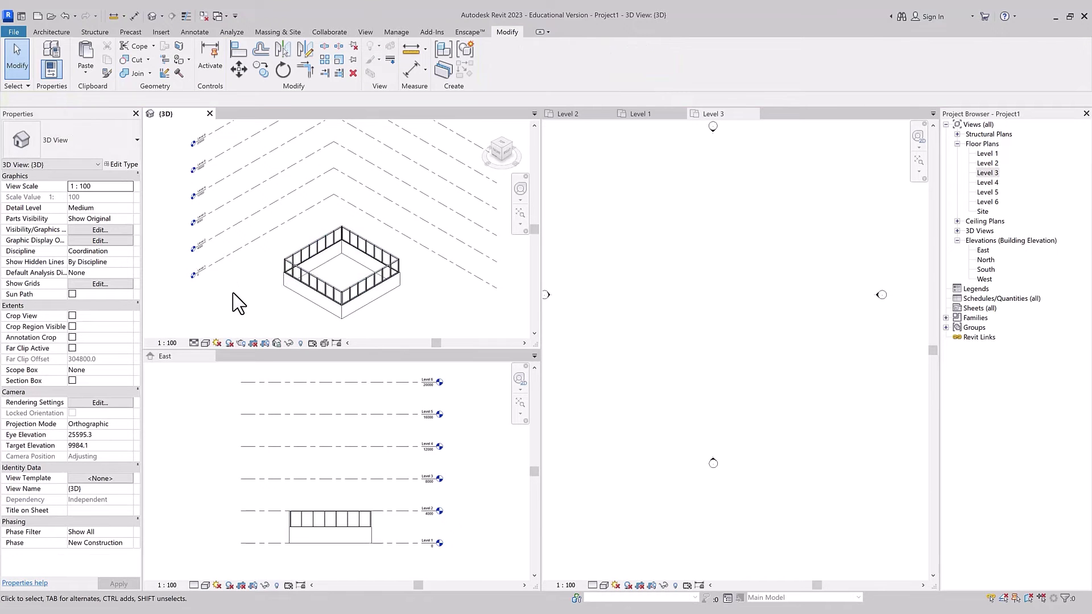
left_click(86, 74)
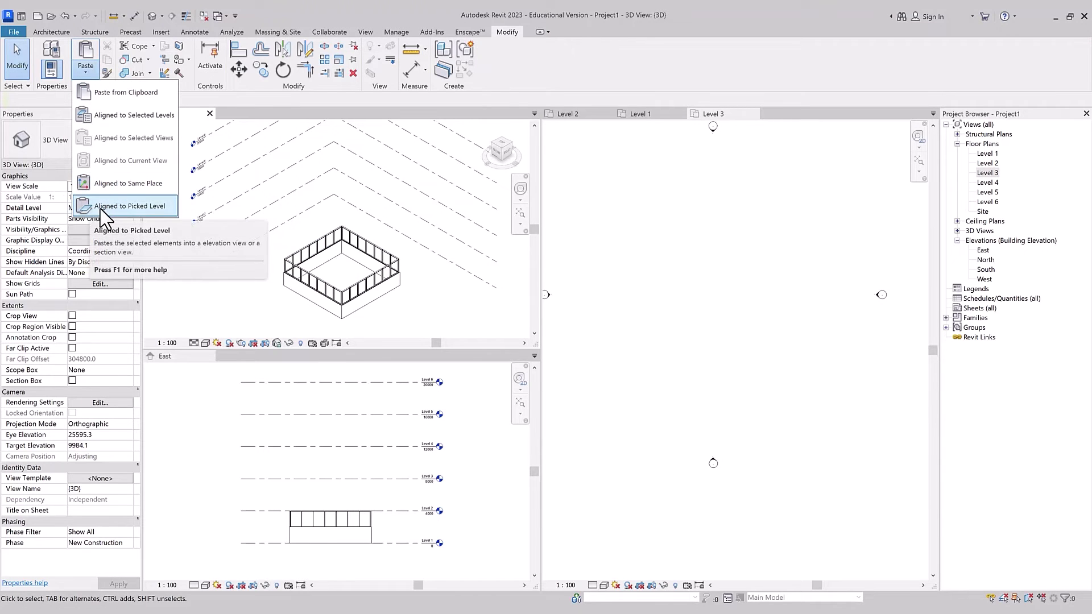
Tab-select and delete the four connected Storefront curtain walls.
left_click(367, 327)
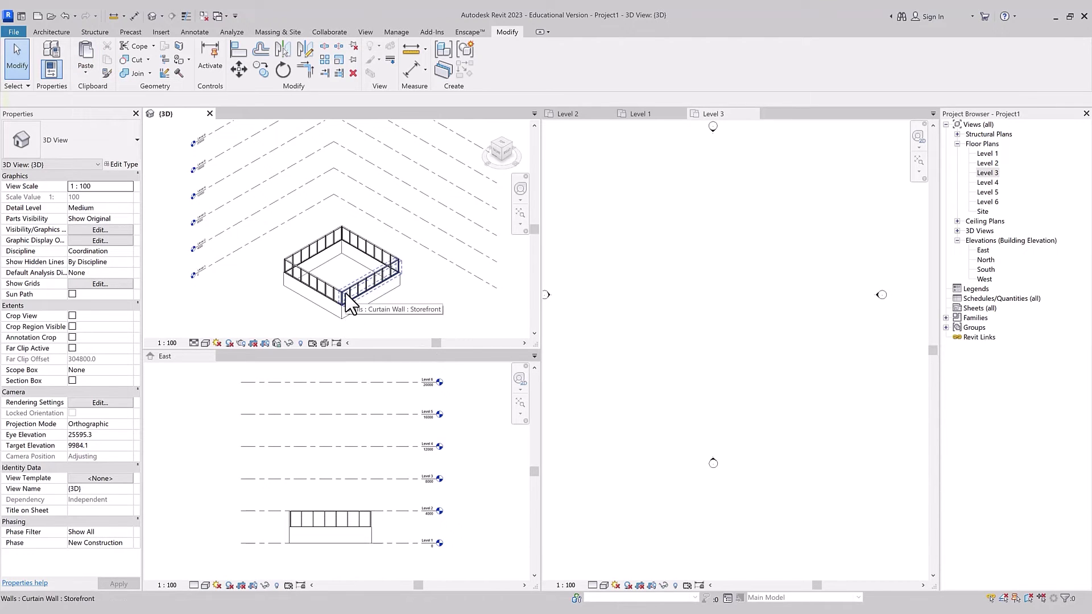
key("Tab")
left_click(347, 301)
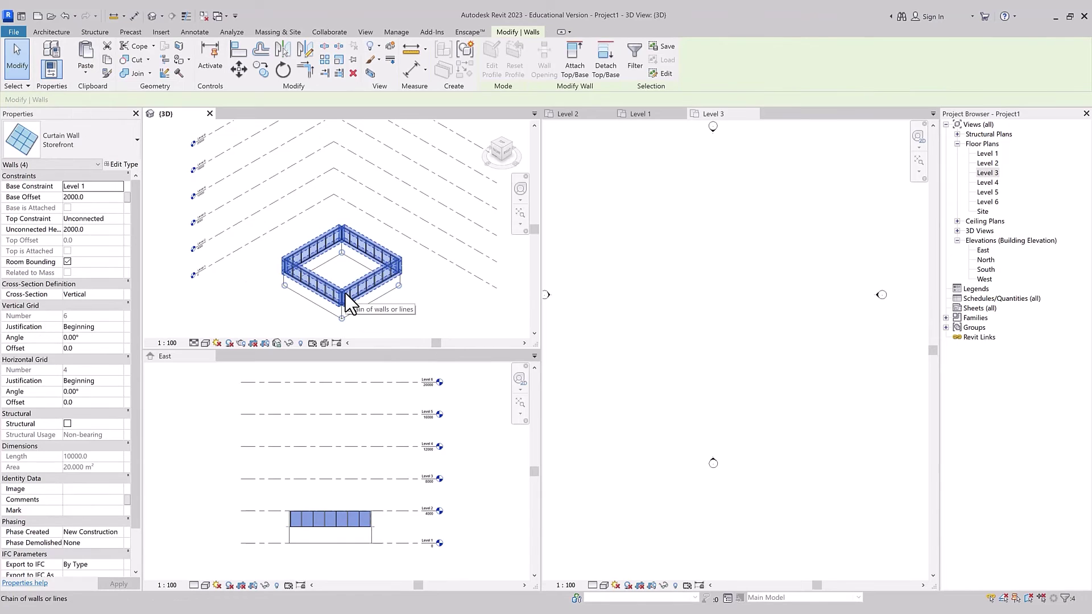
key("Delete")
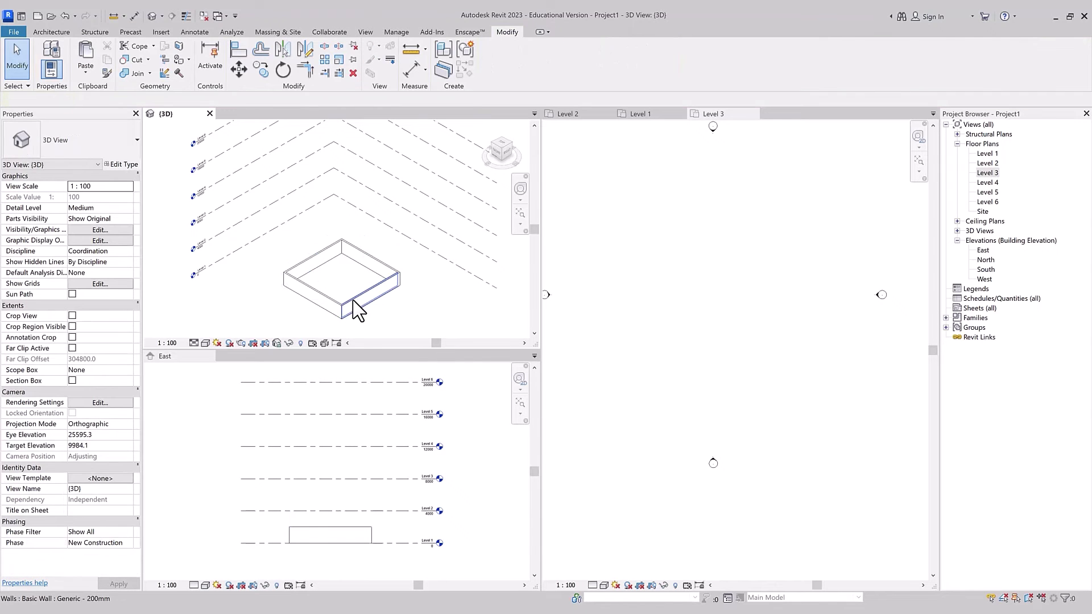
Tab-select the four Generic - 200mm basic walls to edit their top constraint.
key("Tab")
left_click(354, 302)
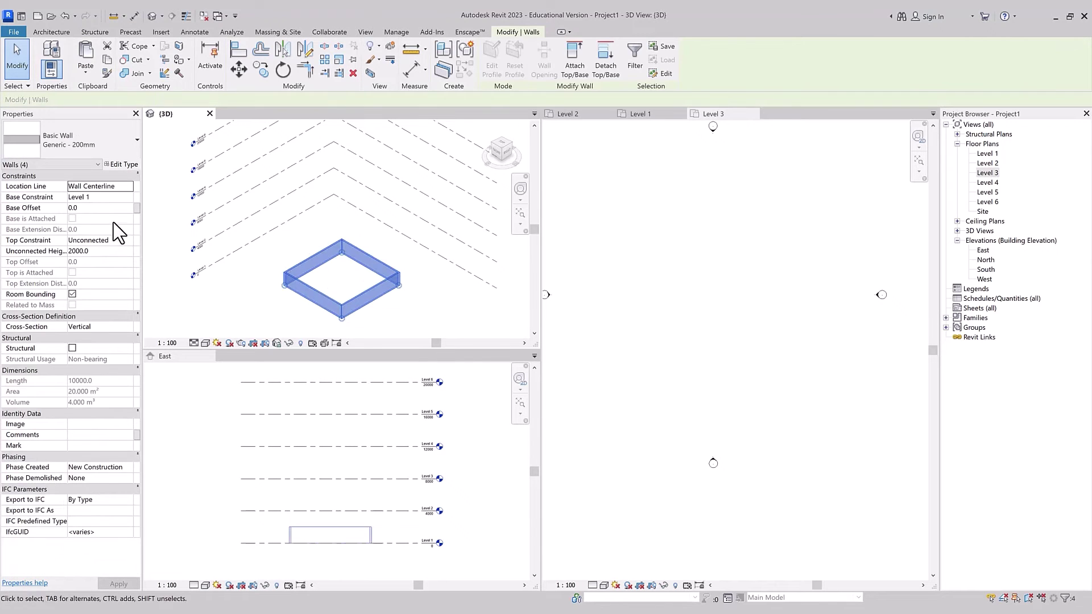
left_click(129, 240)
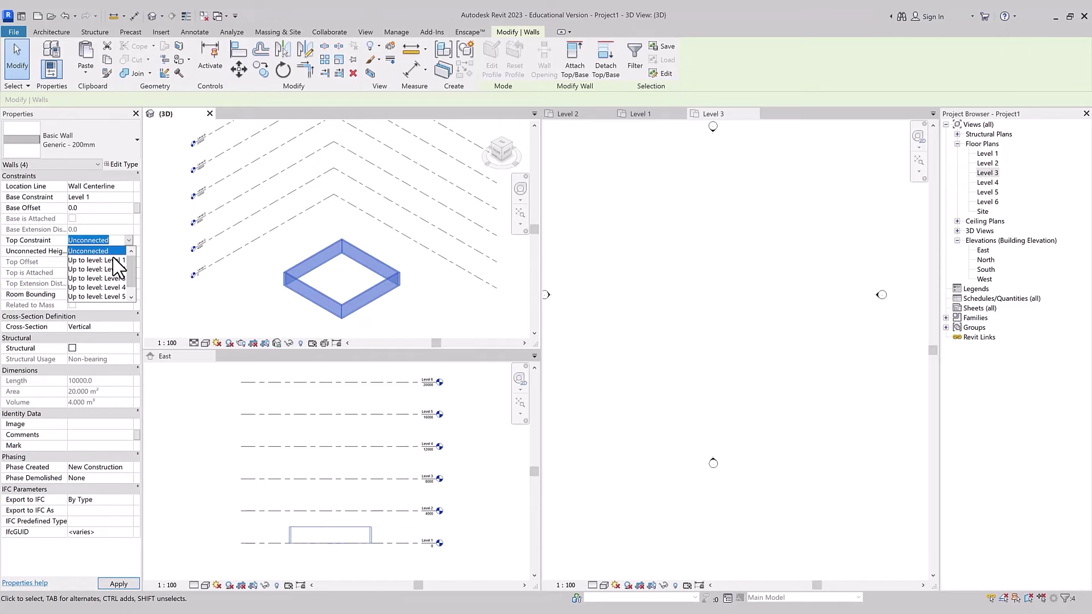
Set the four walls' Top Constraint to 'Up to level: Level 2'.
left_click(112, 264)
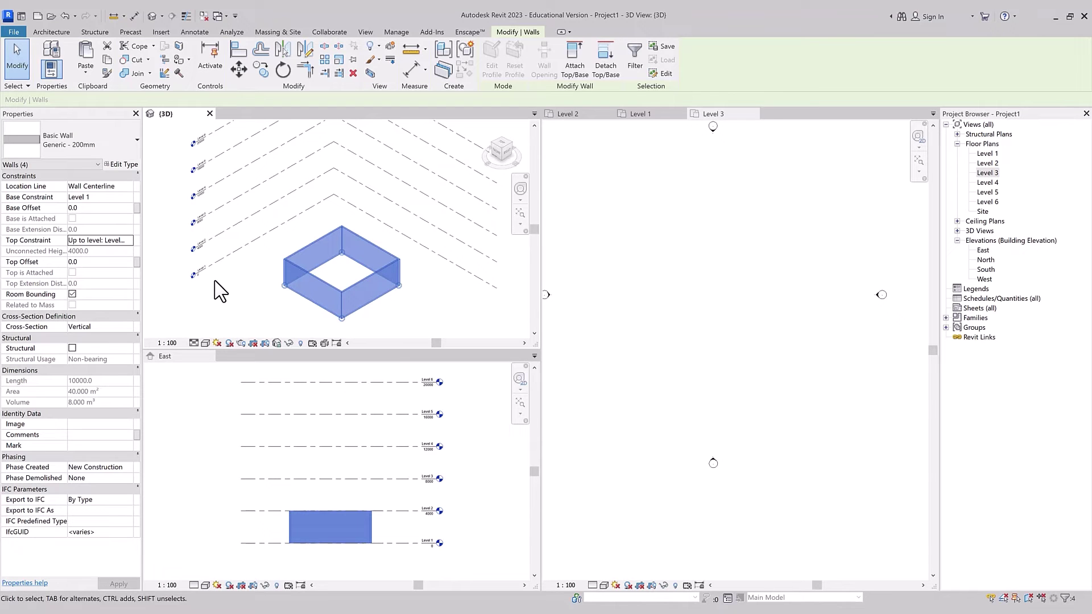
left_click(85, 72)
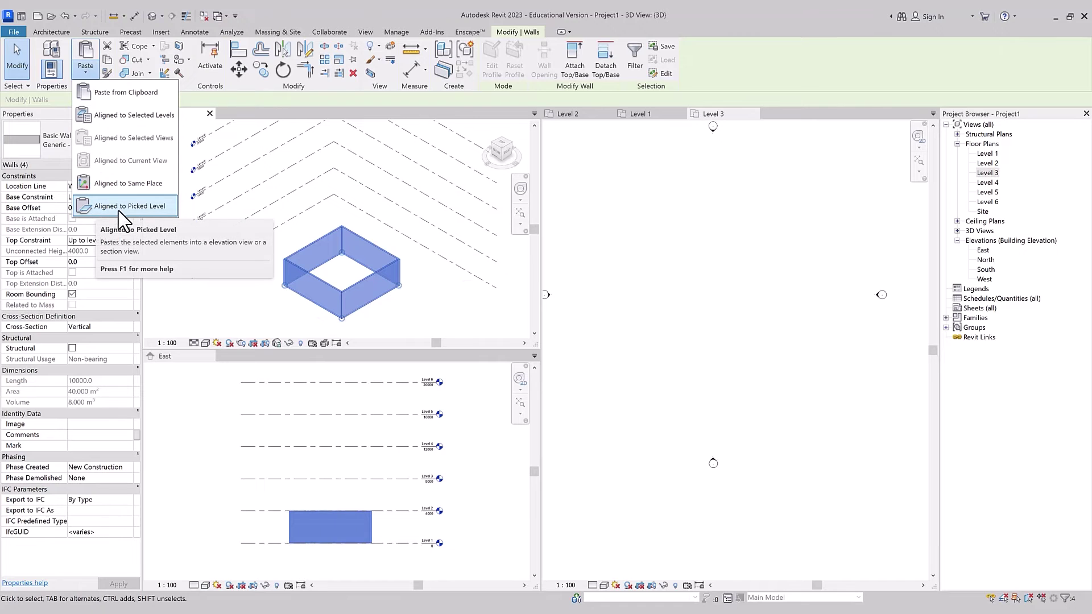
Paste the copied walls with Aligned to Picked Level, picking the Level 2 line in the East elevation.
left_click(139, 209)
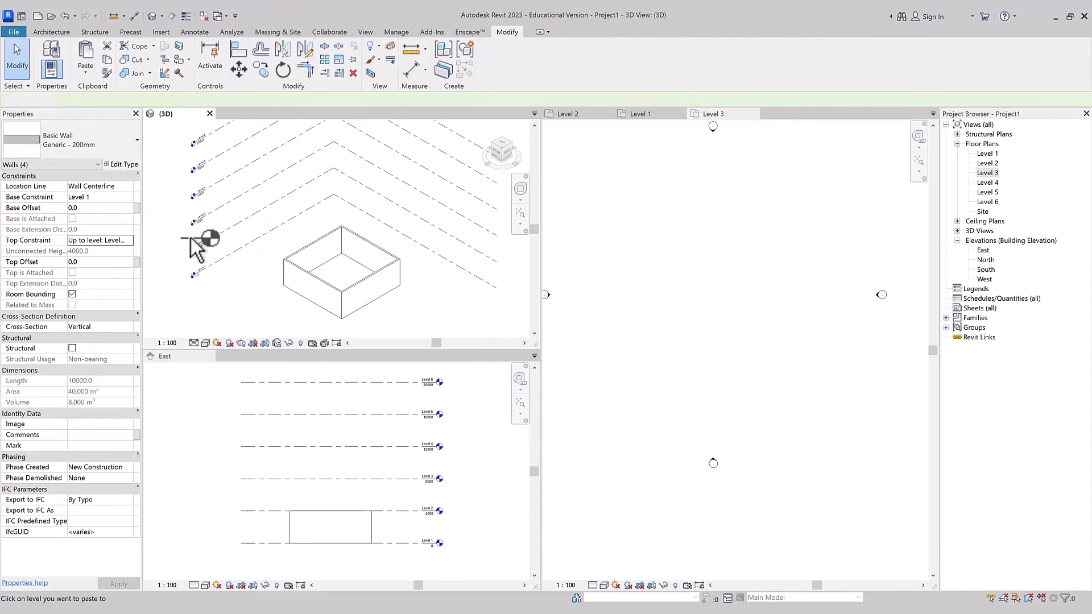
scroll(230, 290, "down", 2)
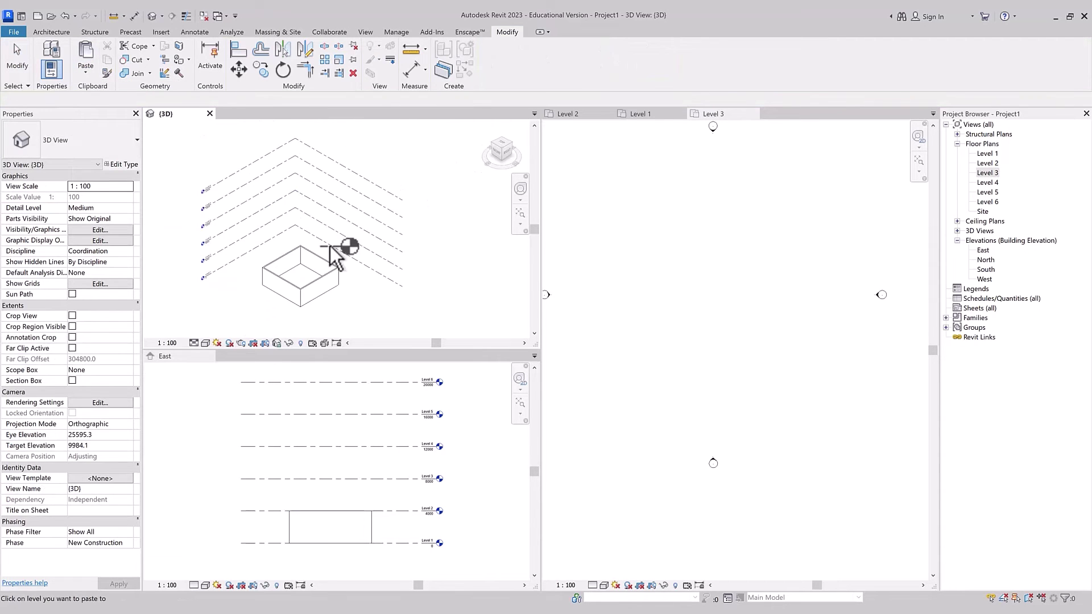
left_click(406, 271)
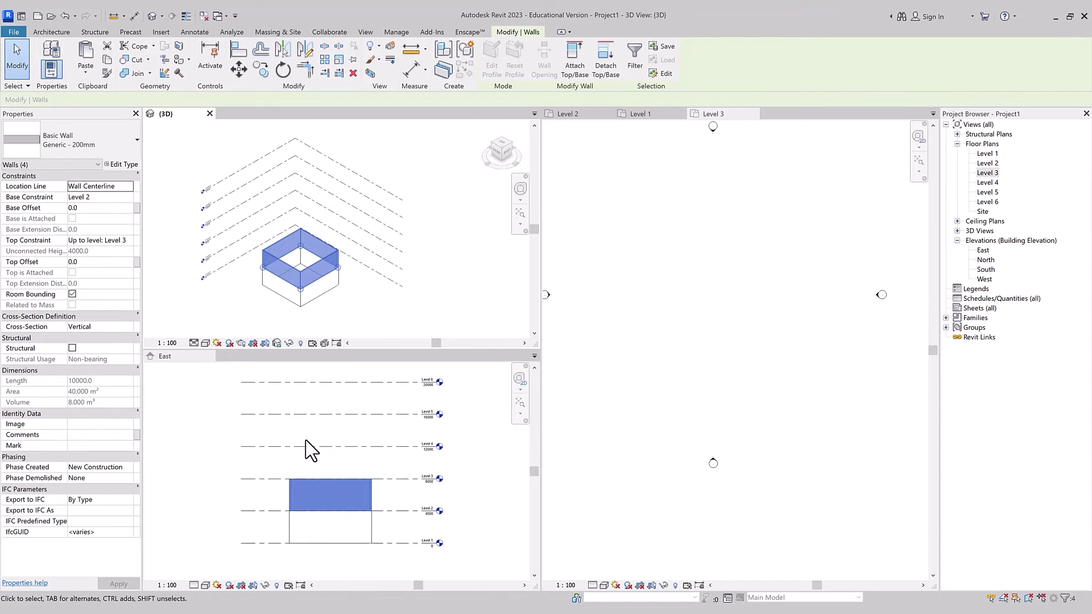
left_click(186, 384)
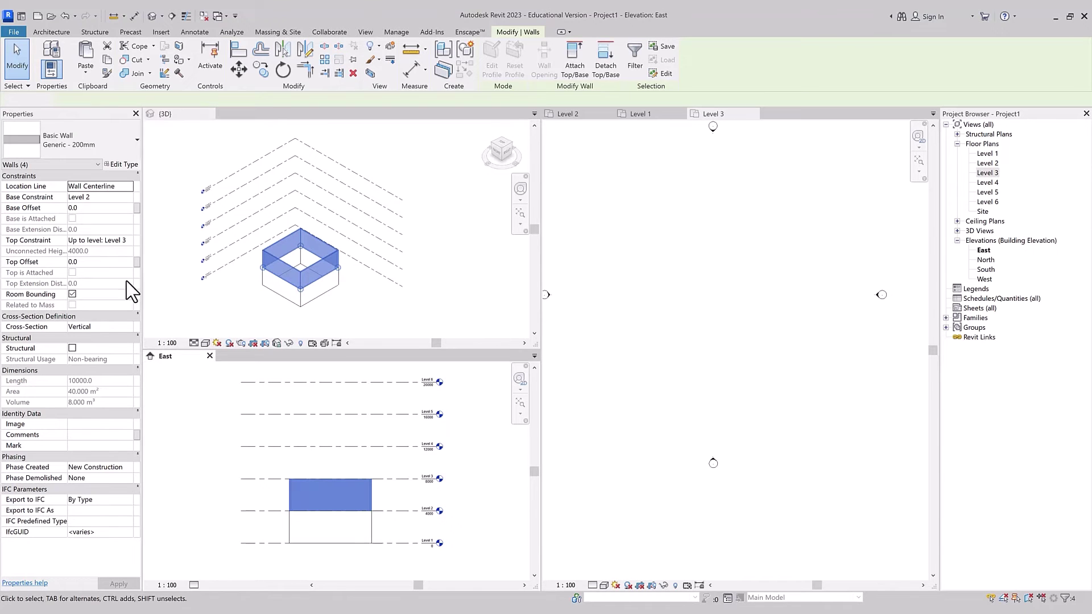
Paste another copy of the walls onto Level 5 with Aligned to Picked Level.
left_click(87, 79)
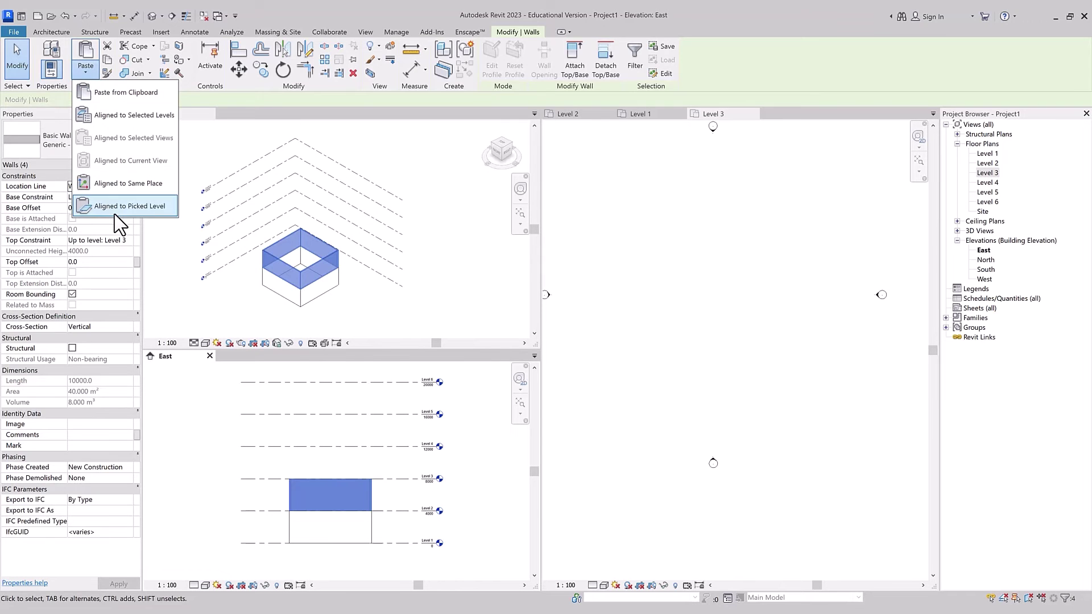
left_click(91, 206)
left_click(405, 414)
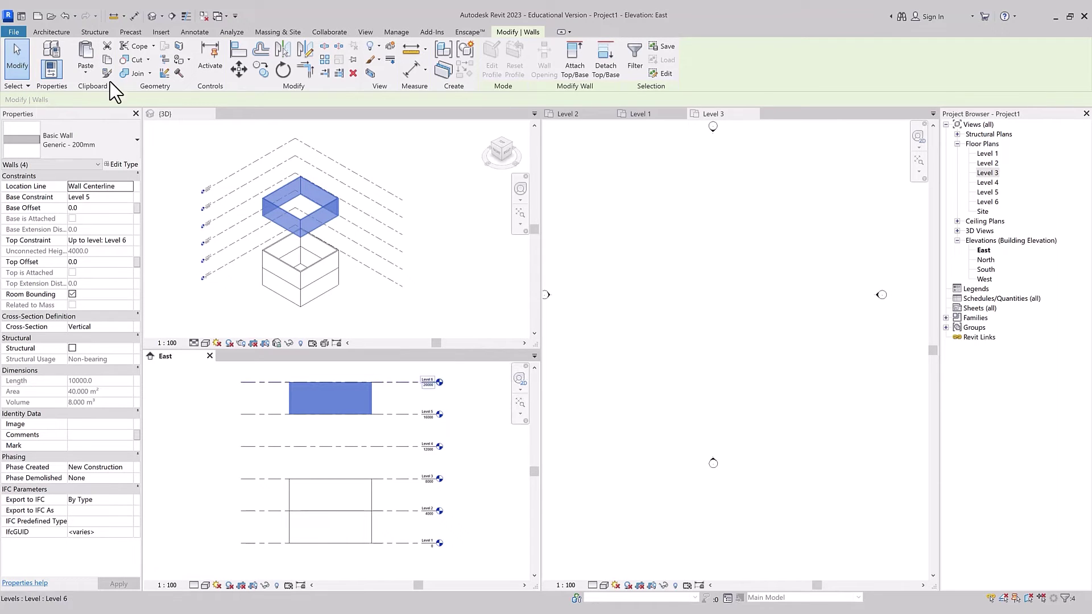
left_click(86, 68)
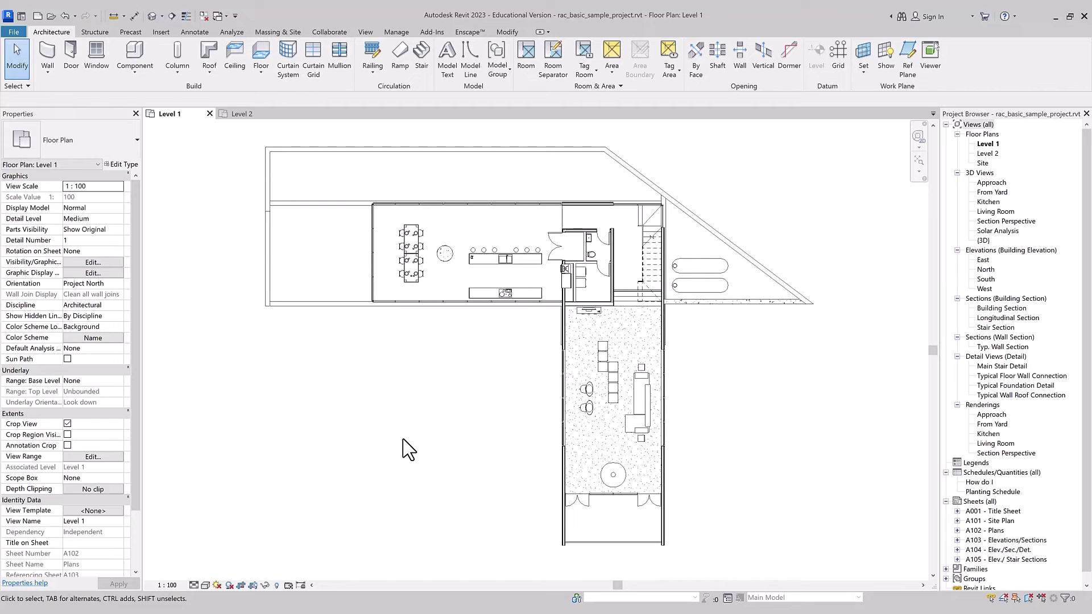
left_click(508, 32)
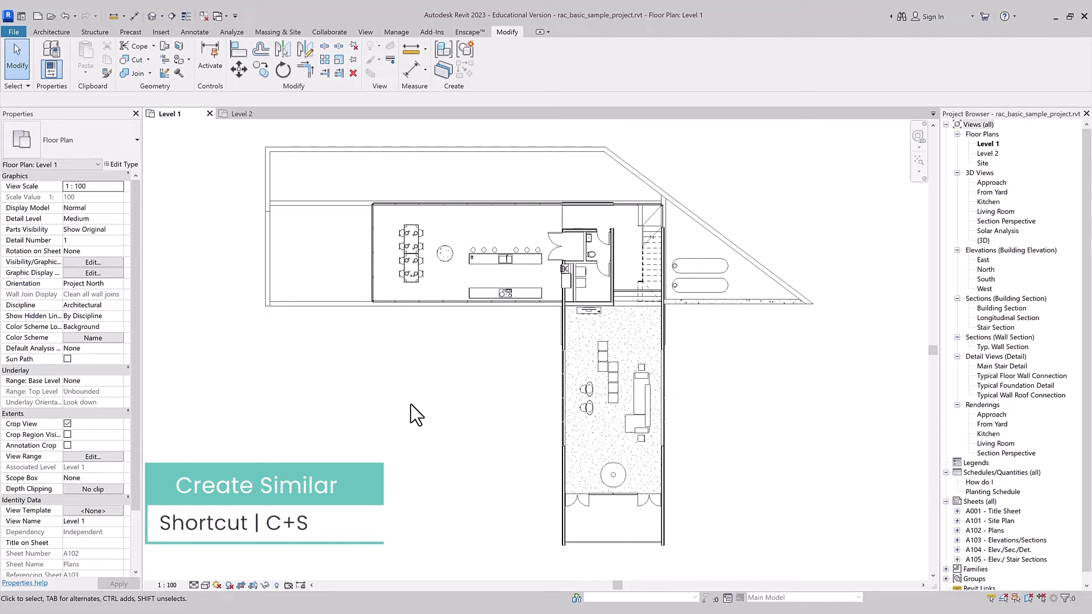
right_click(410, 362)
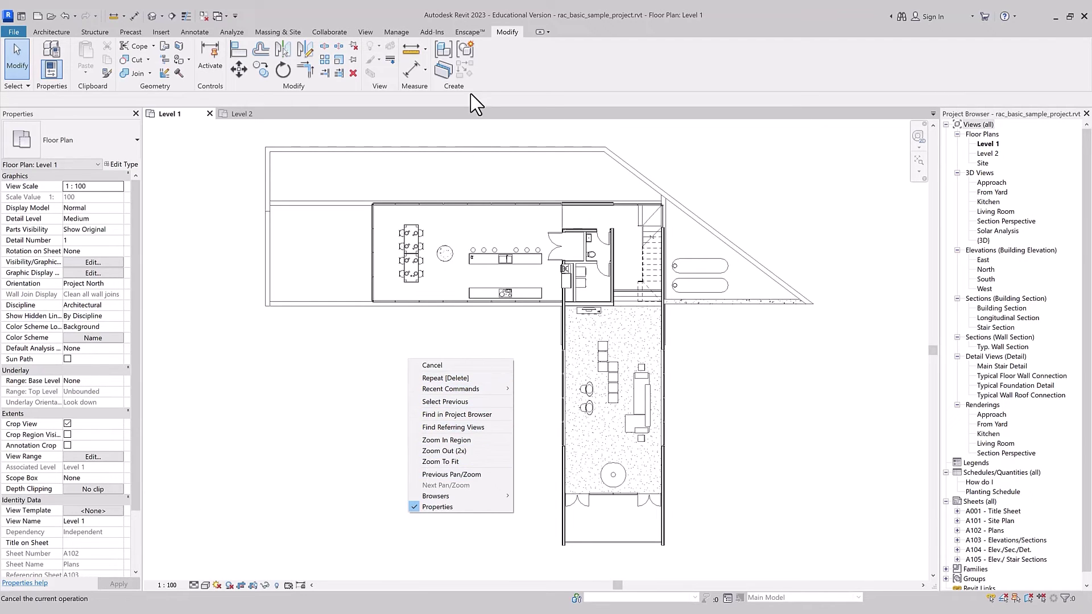
left_click(308, 261)
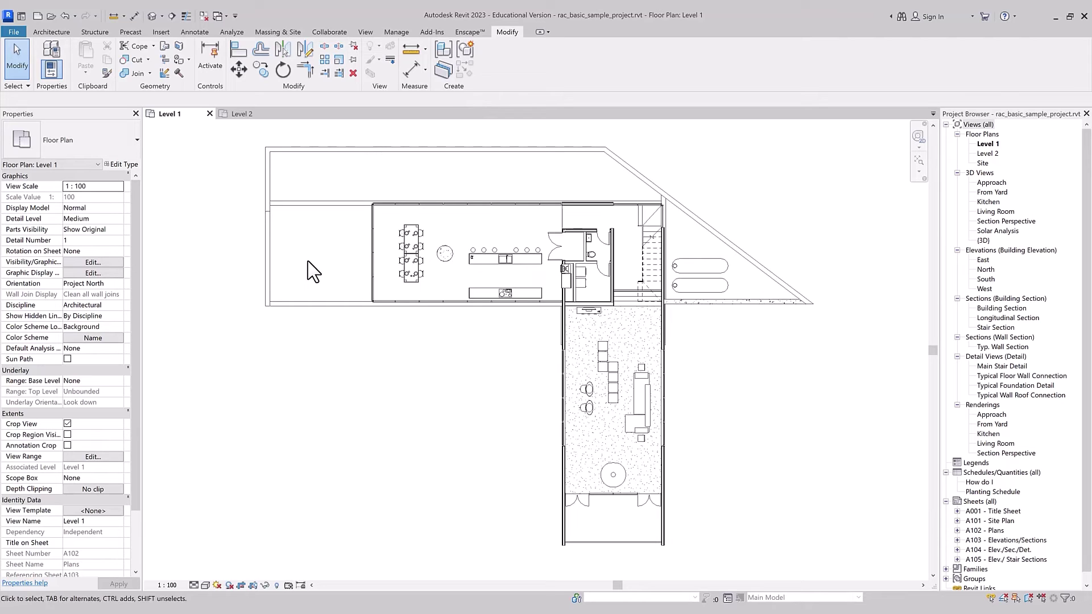
key("s")
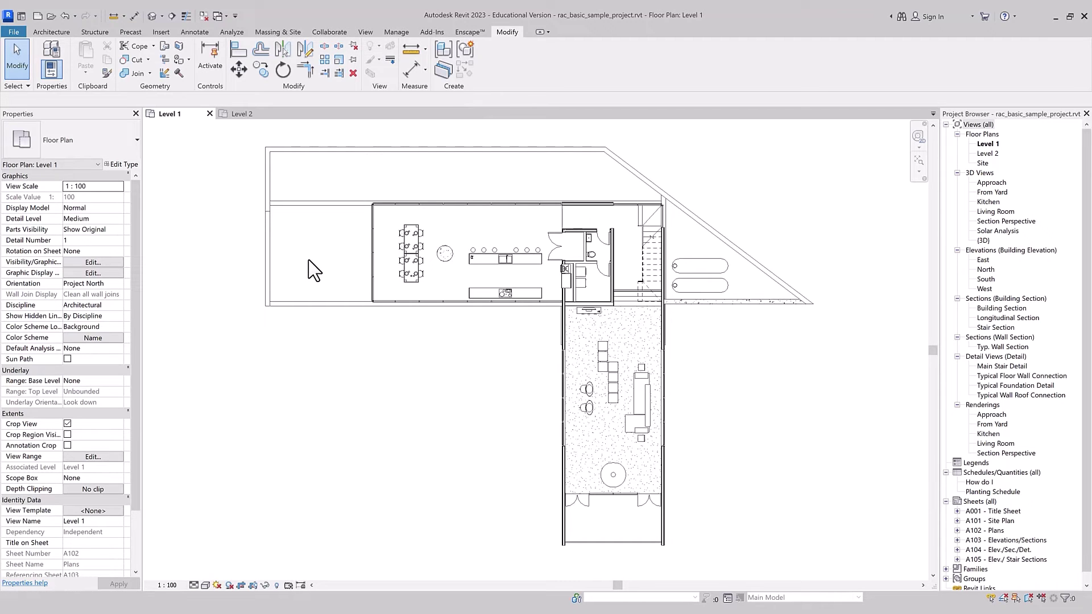
key("Escape")
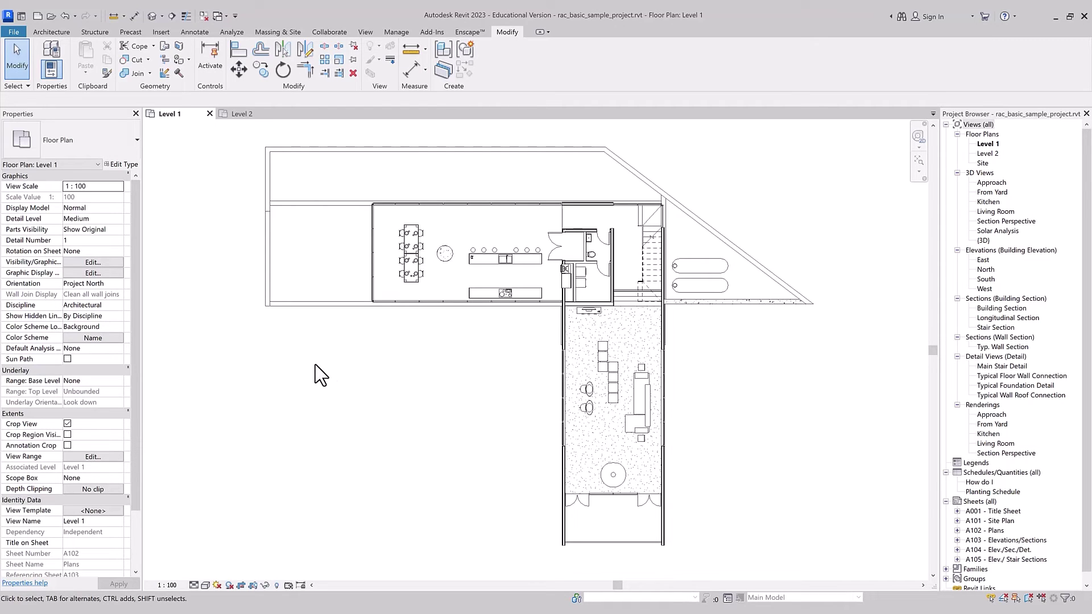
left_click(373, 286)
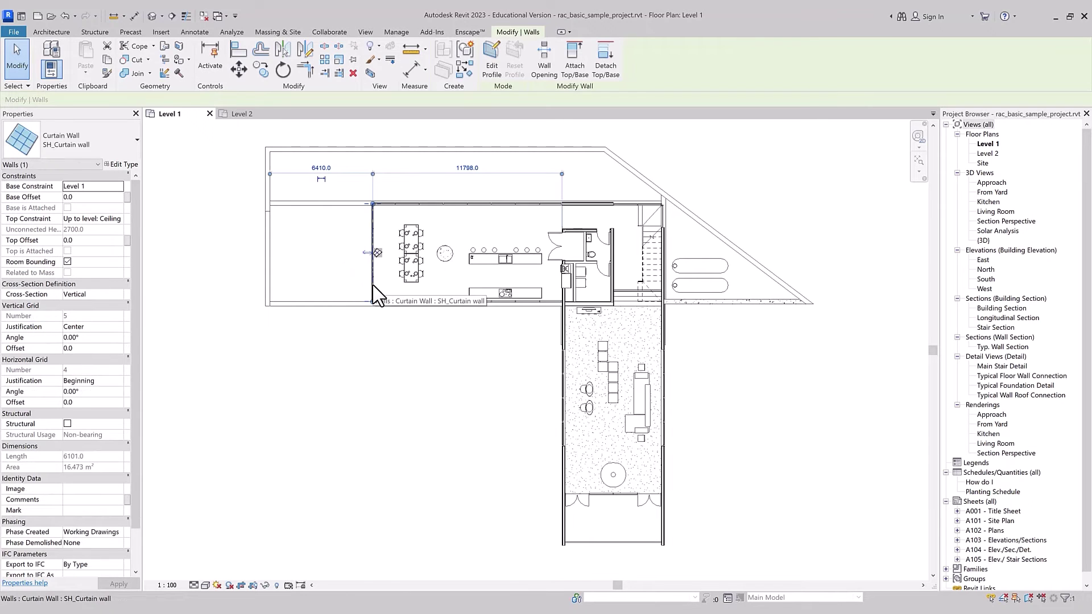
left_click(464, 69)
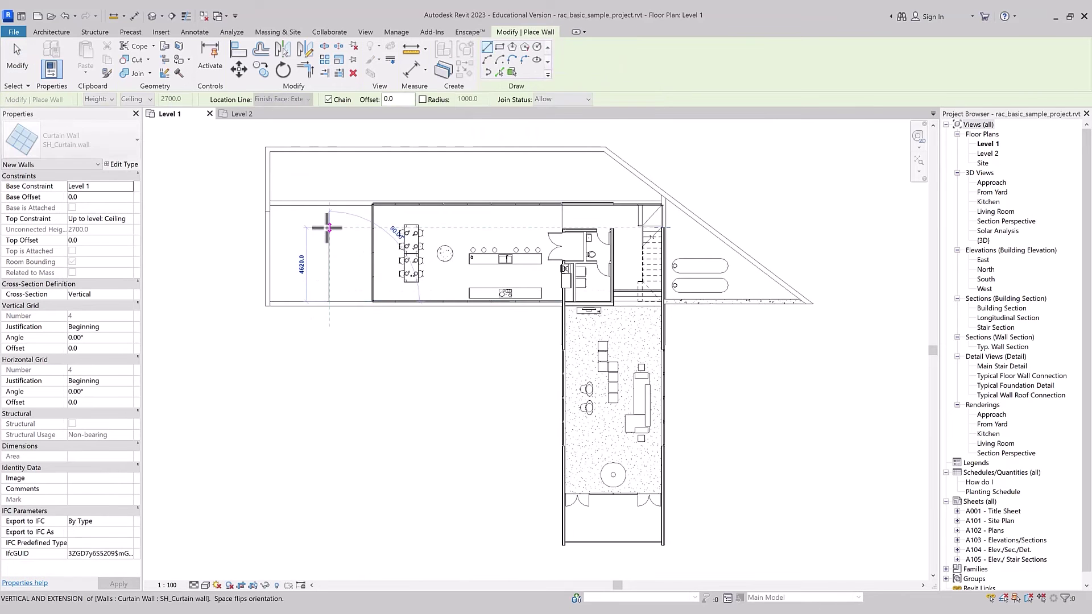
left_click(327, 227)
key("Escape")
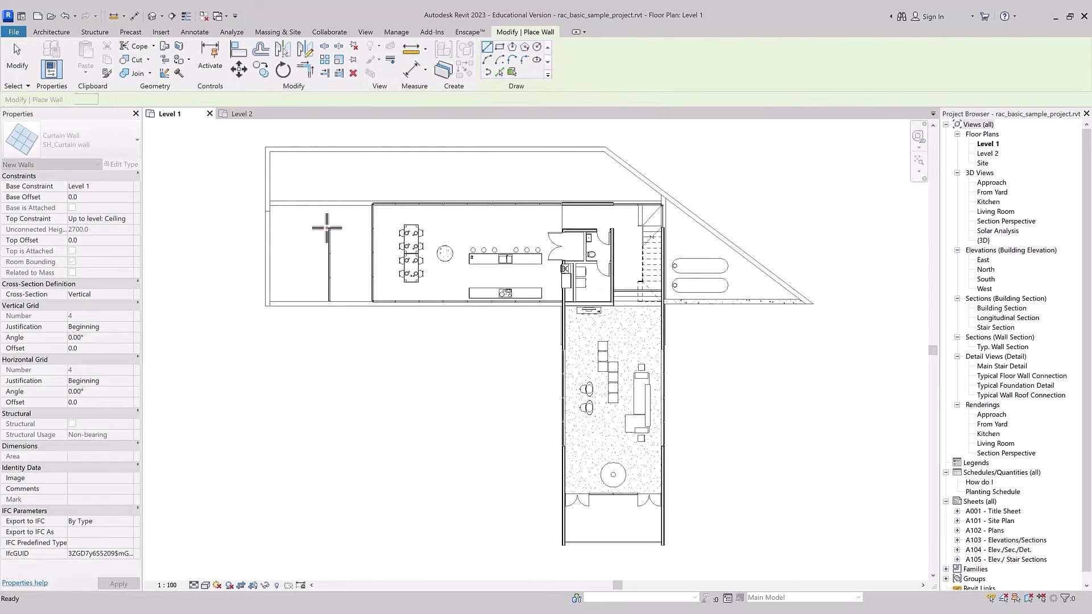
key("Escape")
left_click(373, 265)
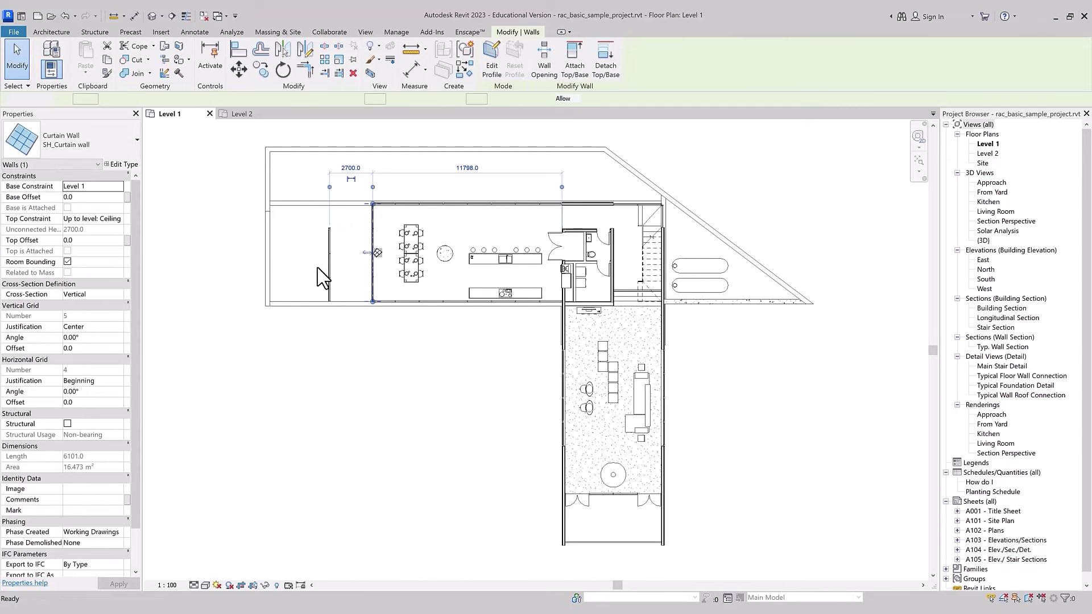
key("c")
key("s")
left_click(310, 301)
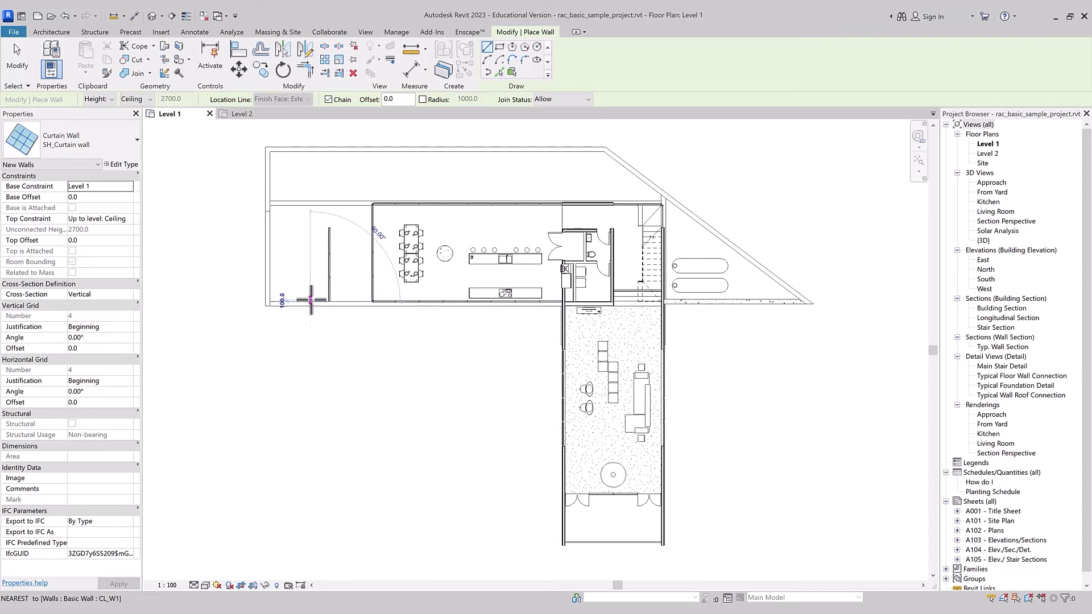
left_click(310, 227)
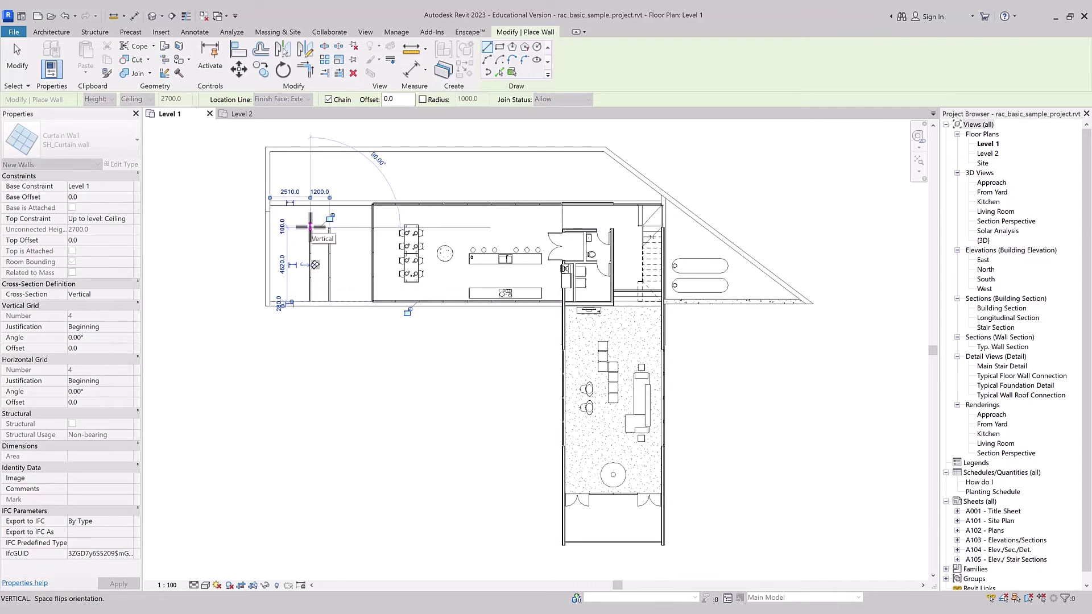
key("Escape")
key("Escape")
left_click(372, 286)
key("Escape")
right_click(373, 289)
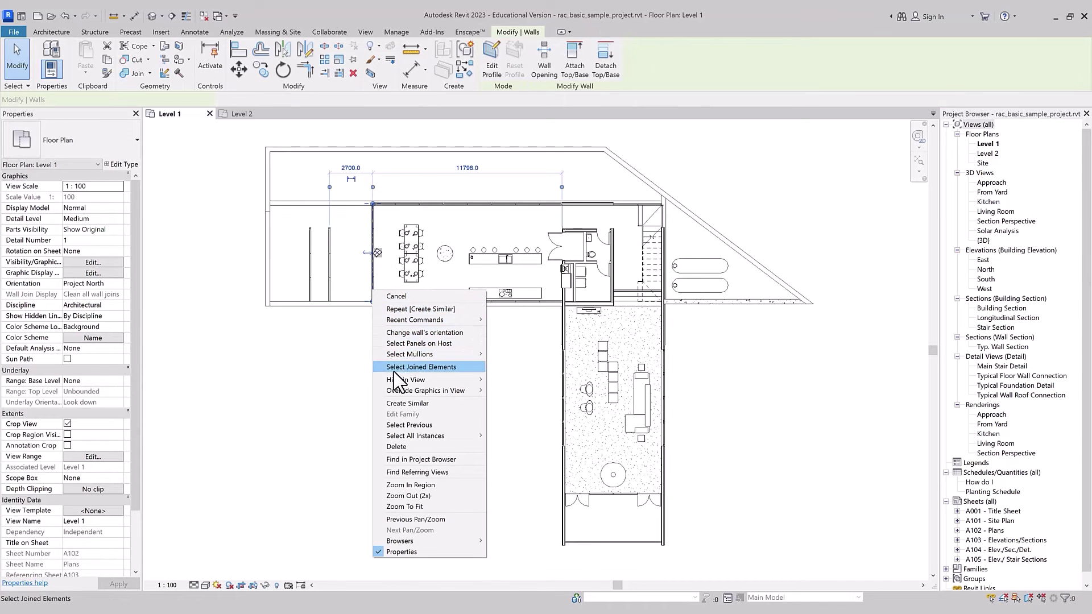
left_click(407, 403)
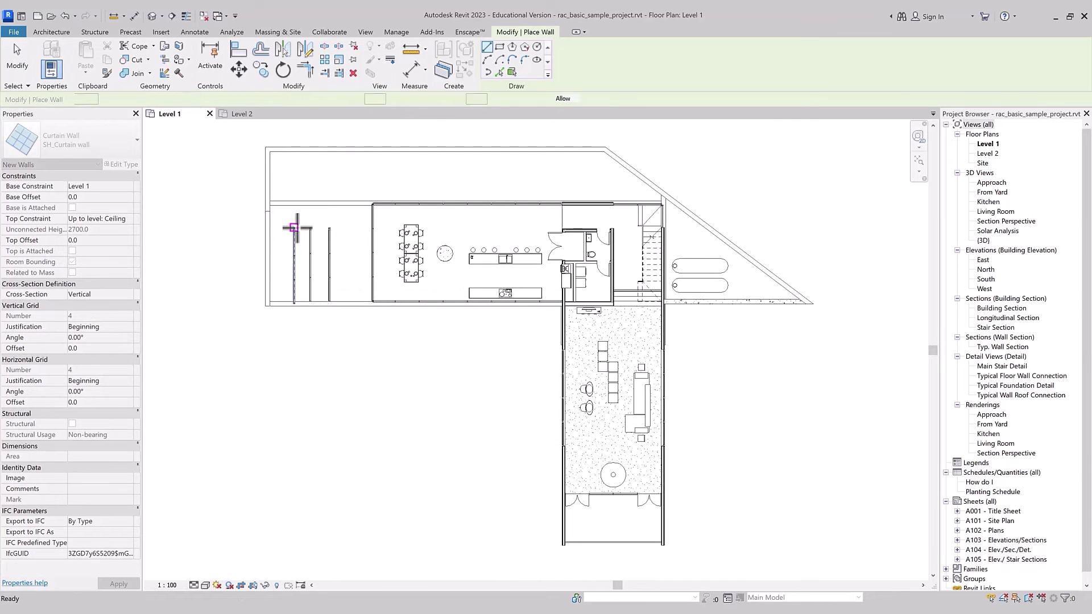
key("Escape")
left_click_drag(354, 218, 293, 290)
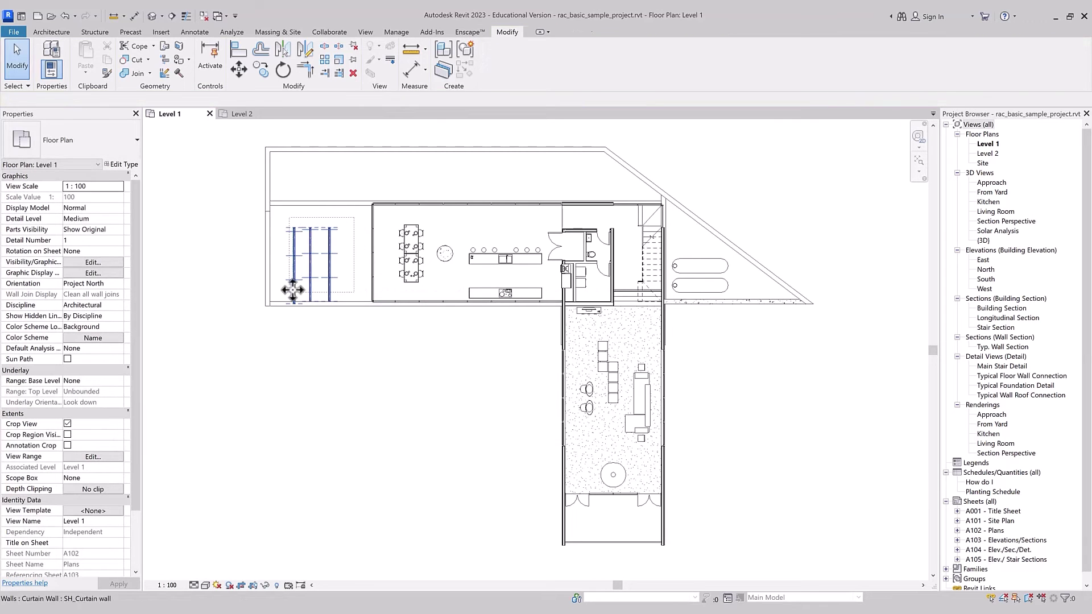
key("Delete")
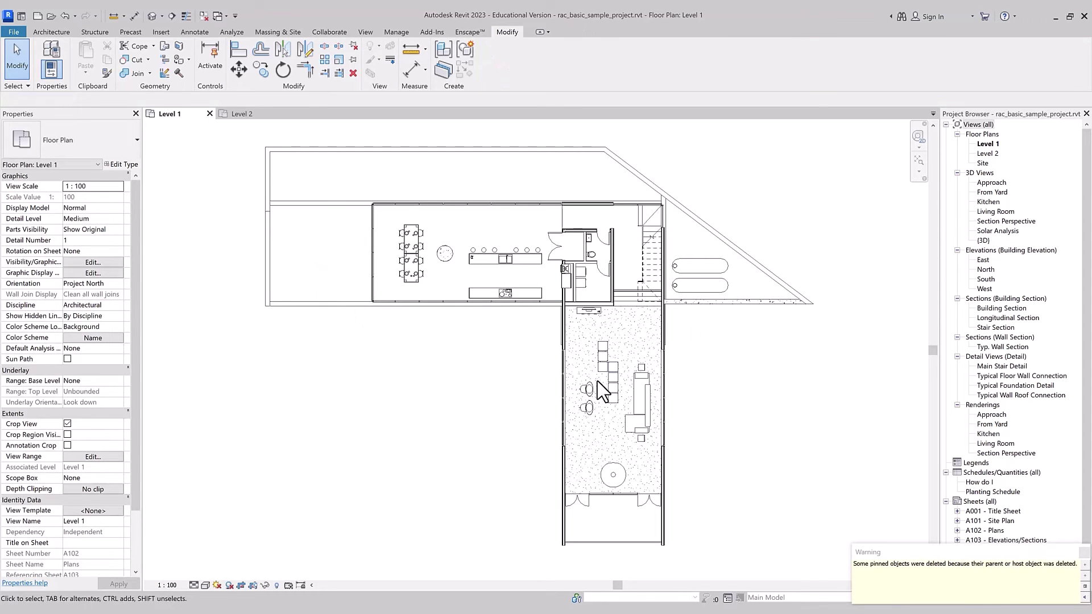
left_click(587, 389)
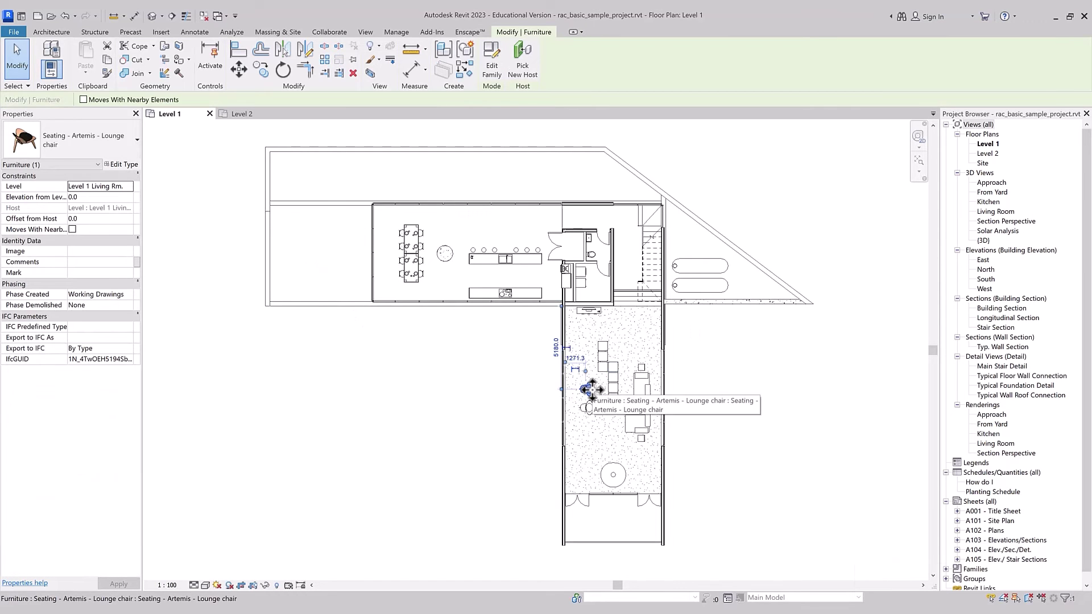
Place a second Artemis lounge chair beside the first using Create Similar.
right_click(592, 390)
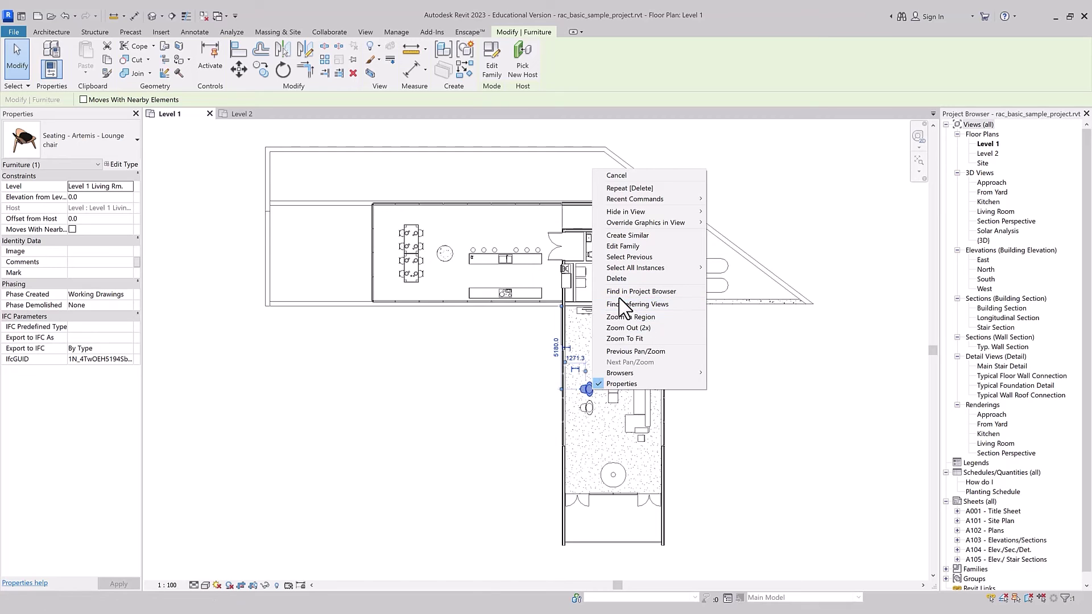
left_click(627, 235)
scroll(603, 432, "up", 2)
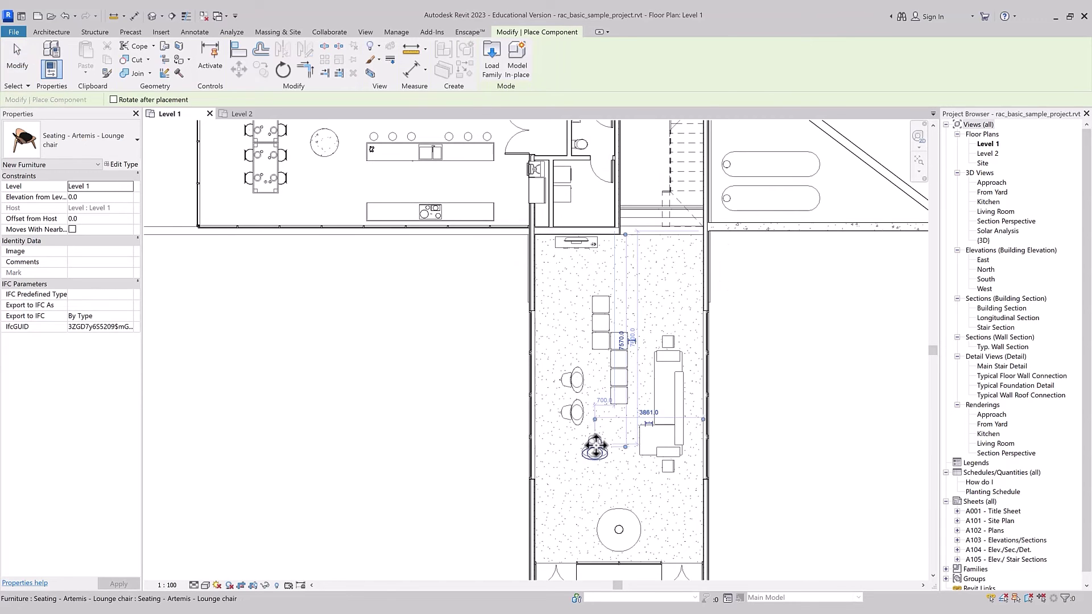
left_click(594, 442)
key("Escape")
scroll(561, 486, "down", 2)
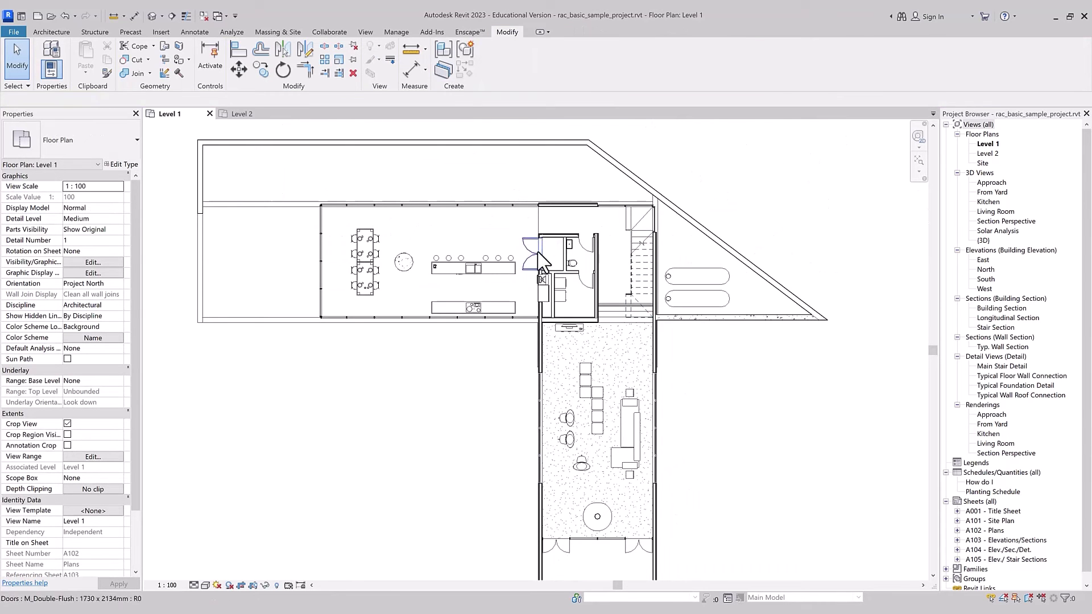
Place another Single-Flush 800 x 2100 door in the living-area wall using CS (Create Similar).
left_click(582, 272)
scroll(588, 299, "up", 3)
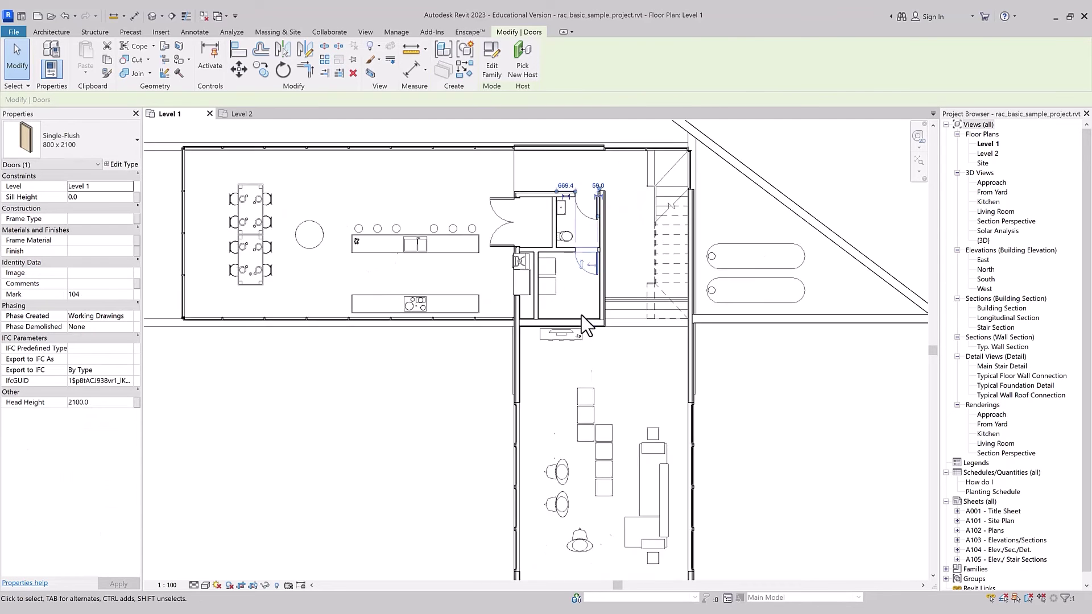
key("Escape")
left_click(589, 267)
key("c")
key("s")
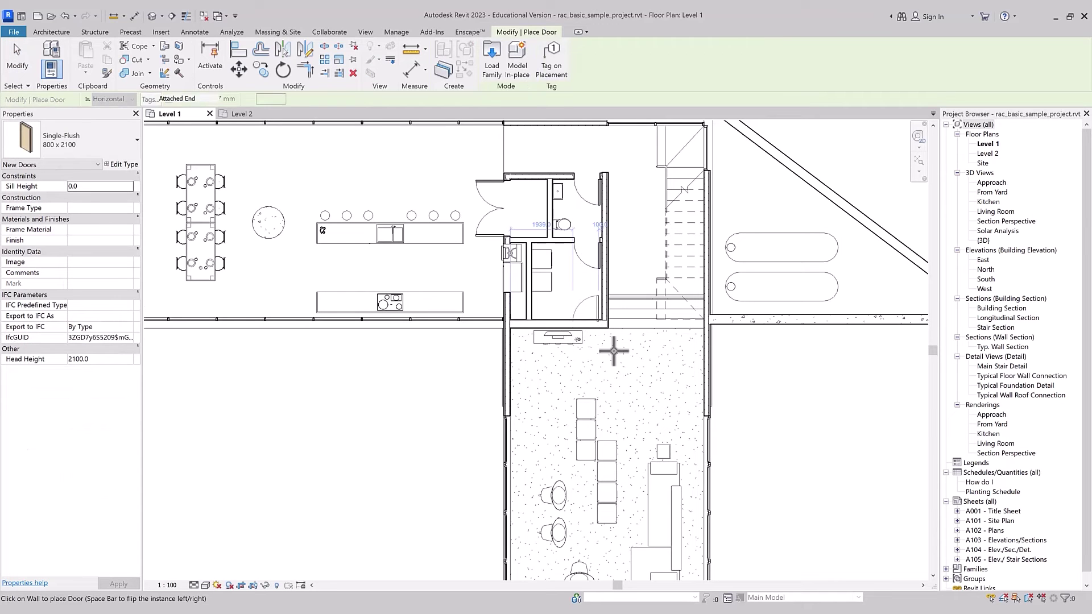
left_click(590, 314)
key("Escape")
Select the newly placed door, then the other door, Mark 104.
left_click(590, 300)
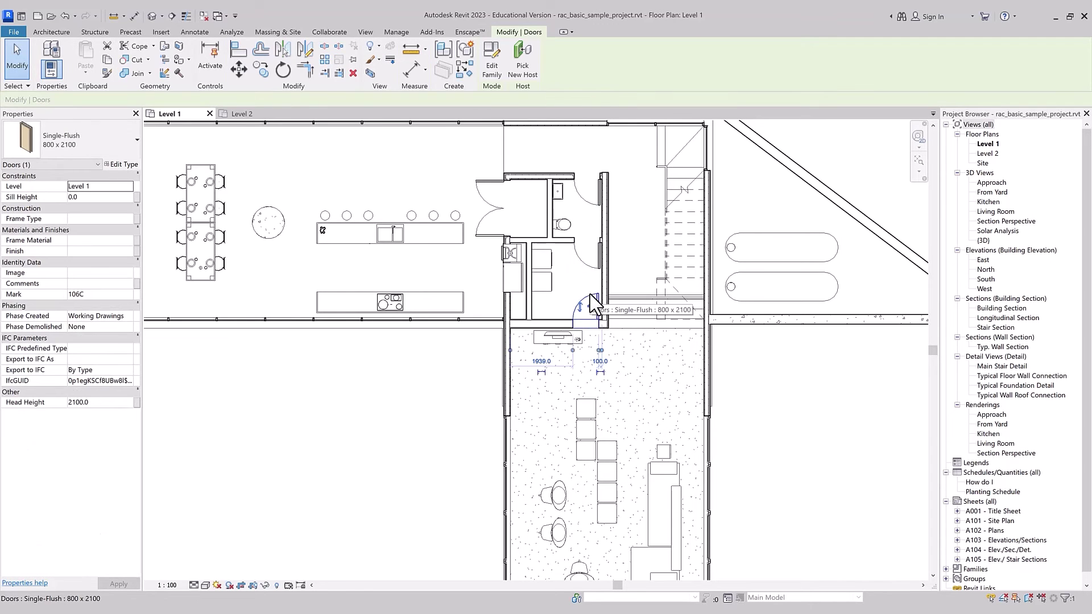
scroll(591, 302, "down", 1)
scroll(591, 301, "down", 2)
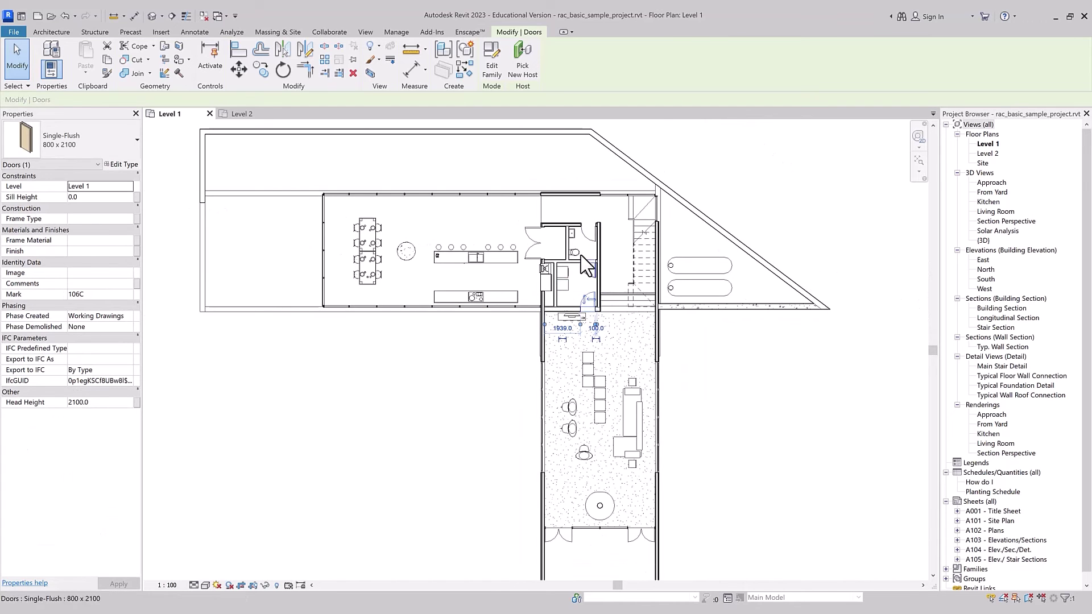
left_click(588, 279)
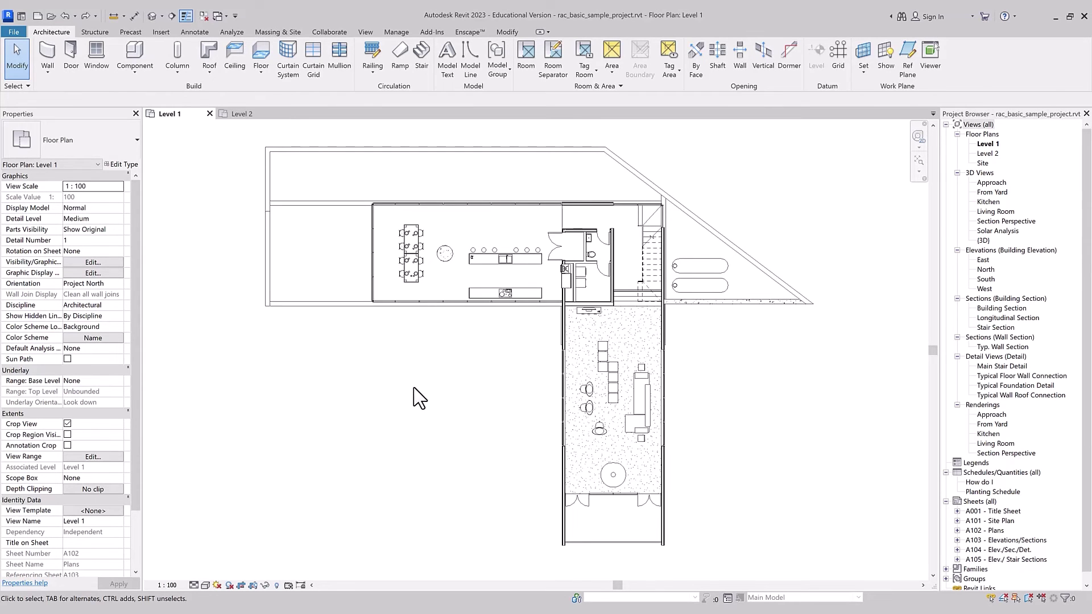
Toggle the Level 1 plan between thick and thin lines with the TL shortcut.
scroll(413, 329, "up", 3)
key("t")
key("l")
scroll(354, 182, "up", 1)
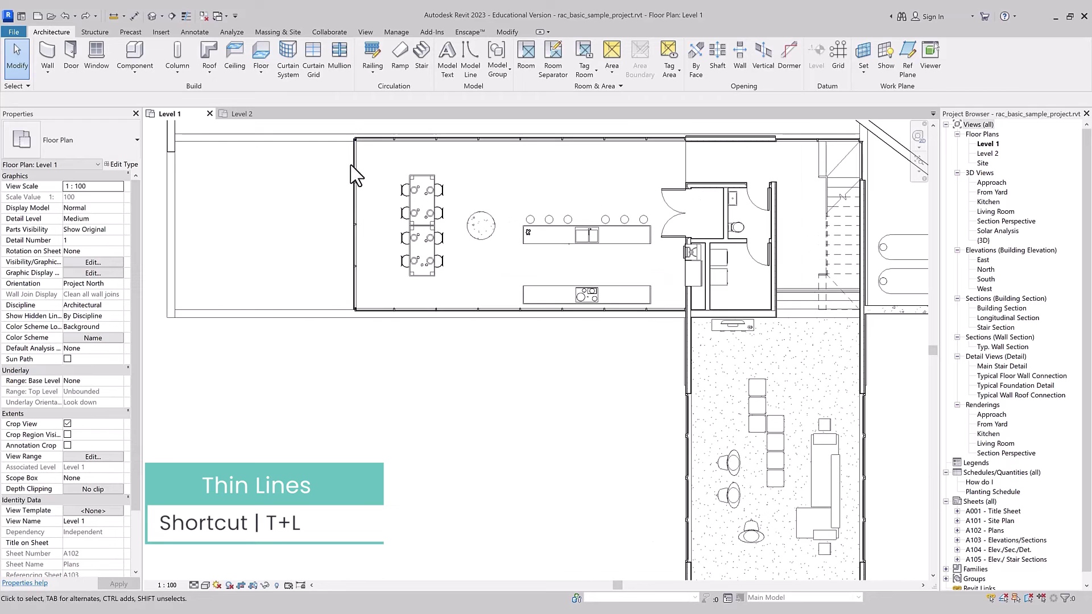
key("t")
key("l")
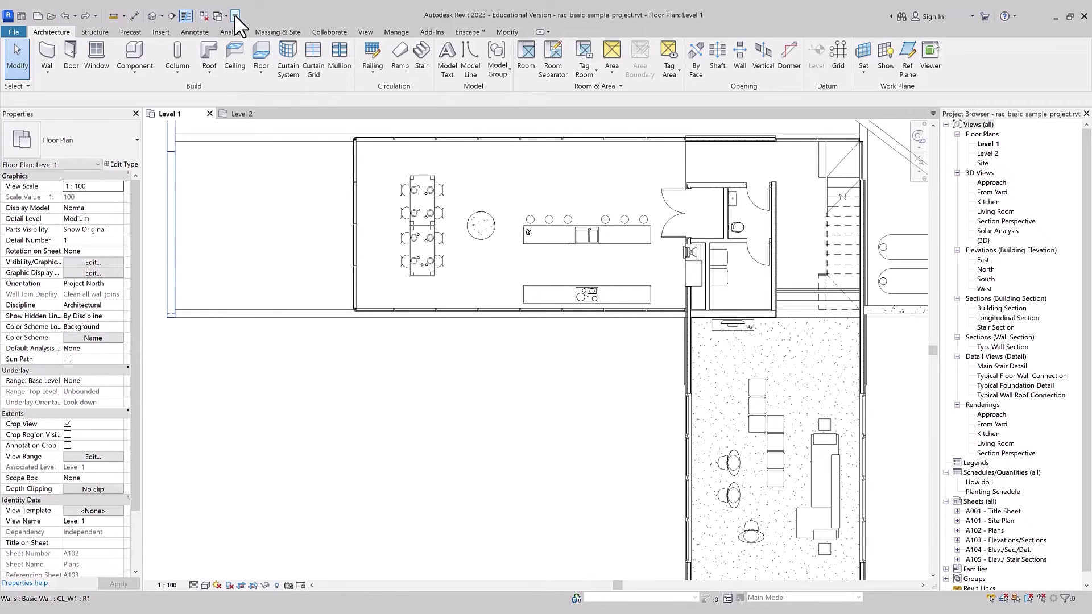
left_click(186, 17)
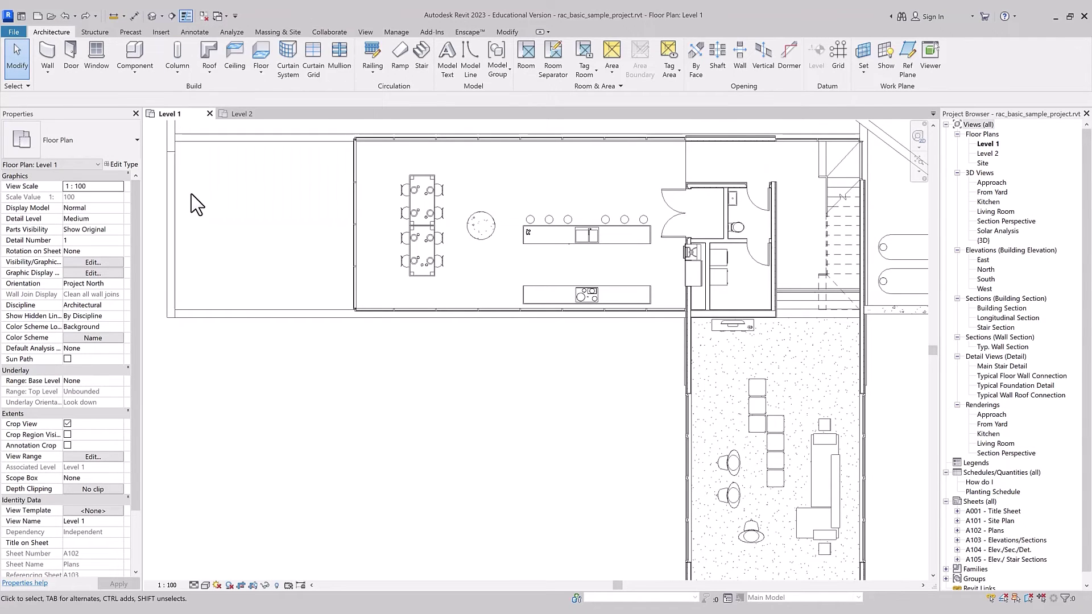
Turn Thin Lines off with TL, then back on from the View ribbon.
left_click(365, 32)
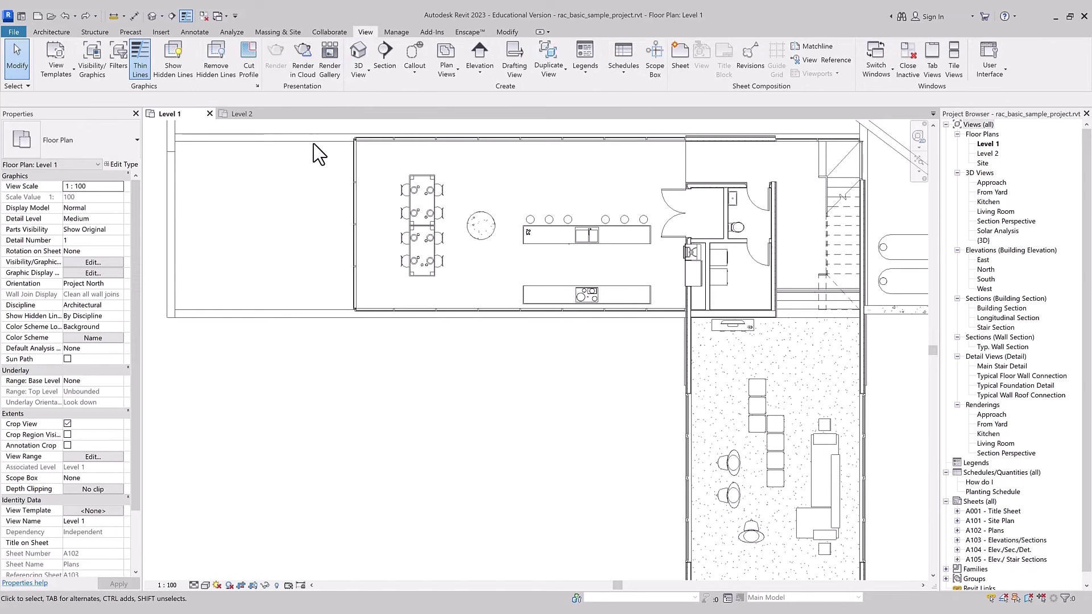
key("t")
key("l")
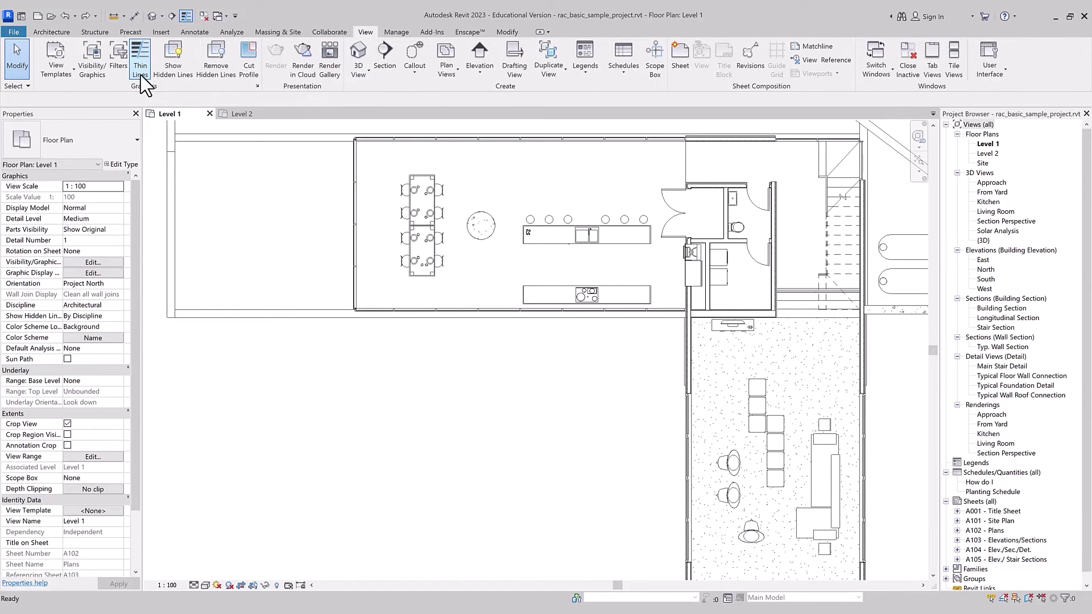
left_click(139, 59)
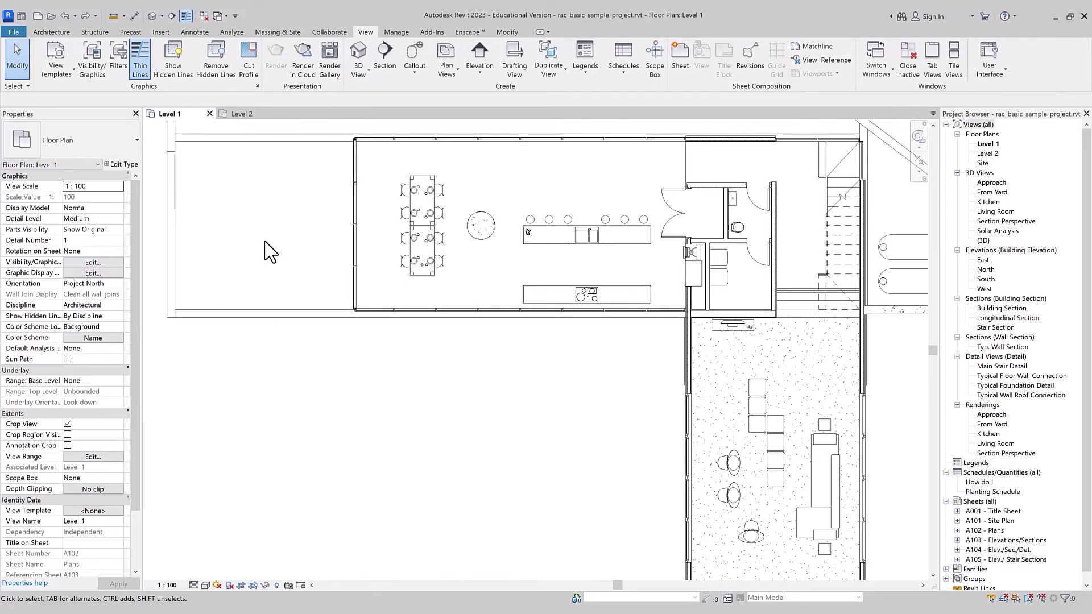
scroll(348, 125, "up", 3)
scroll(349, 129, "up", 2)
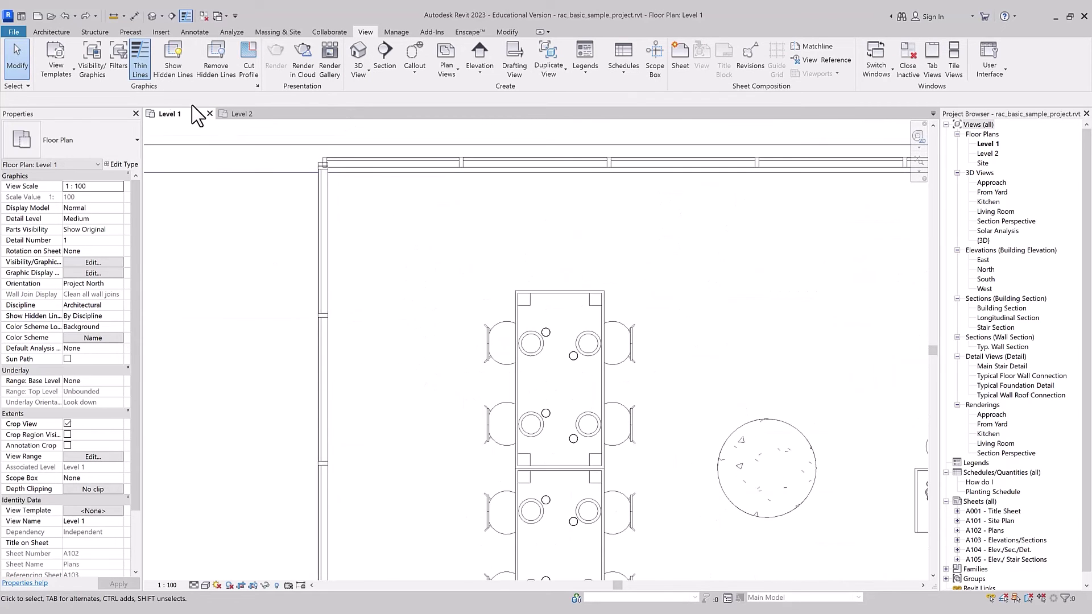
Toggle Thin Lines on and off a few more times, ending with thin lines on.
left_click(146, 69)
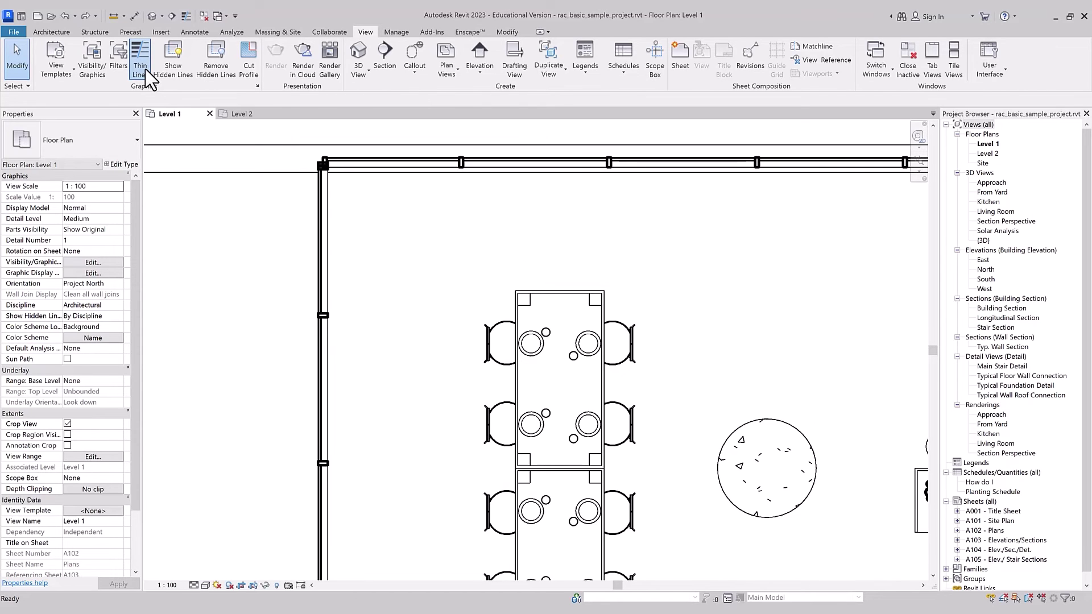
left_click(145, 69)
left_click(136, 61)
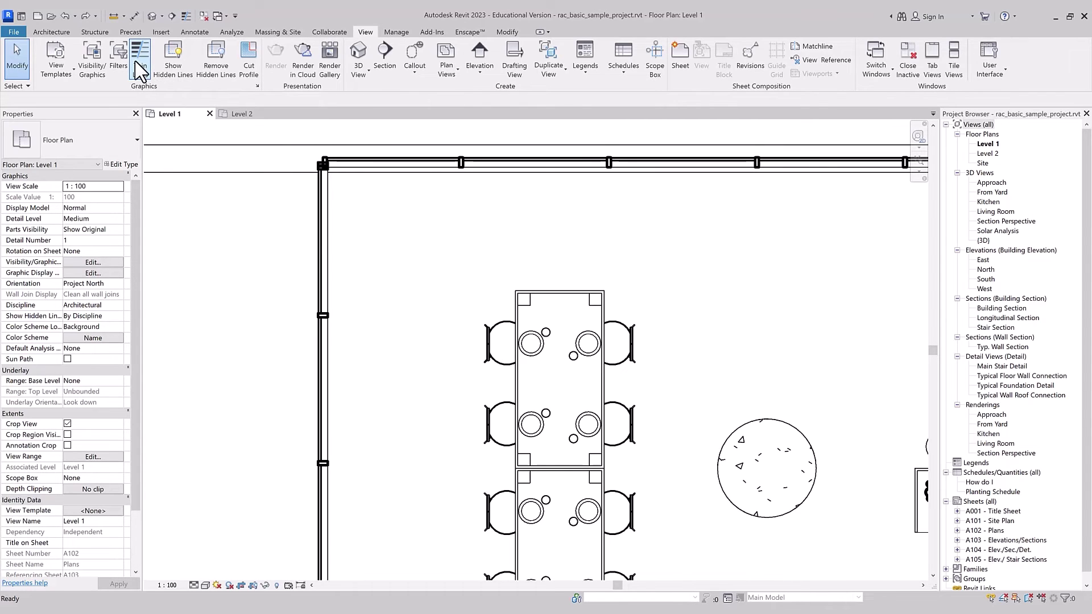
left_click(140, 68)
scroll(367, 222, "down", 3)
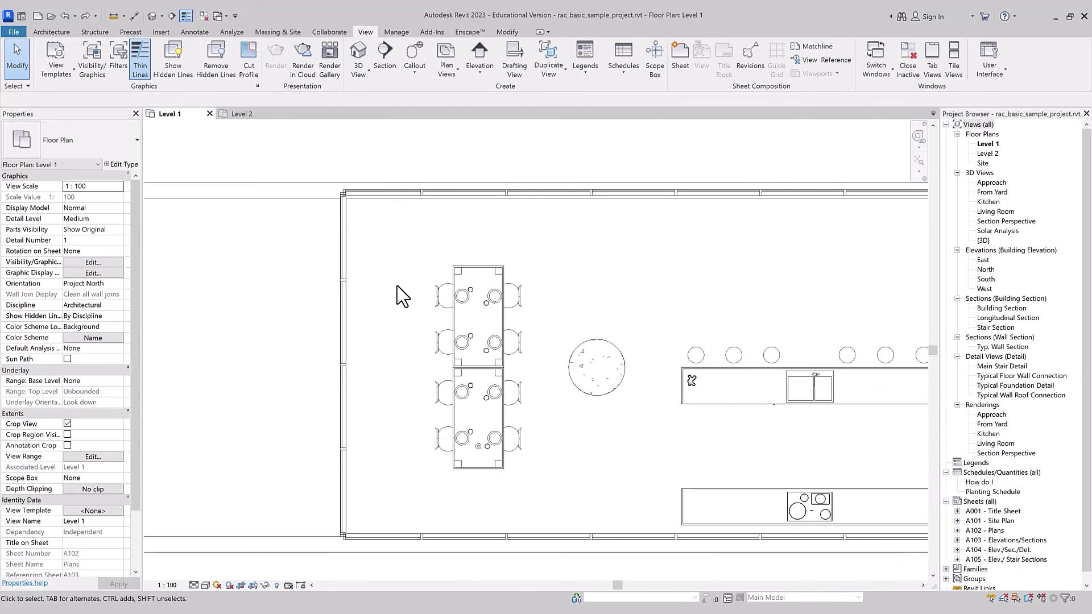
scroll(364, 262, "down", 2)
scroll(657, 467, "up", 2)
scroll(566, 398, "up", 3)
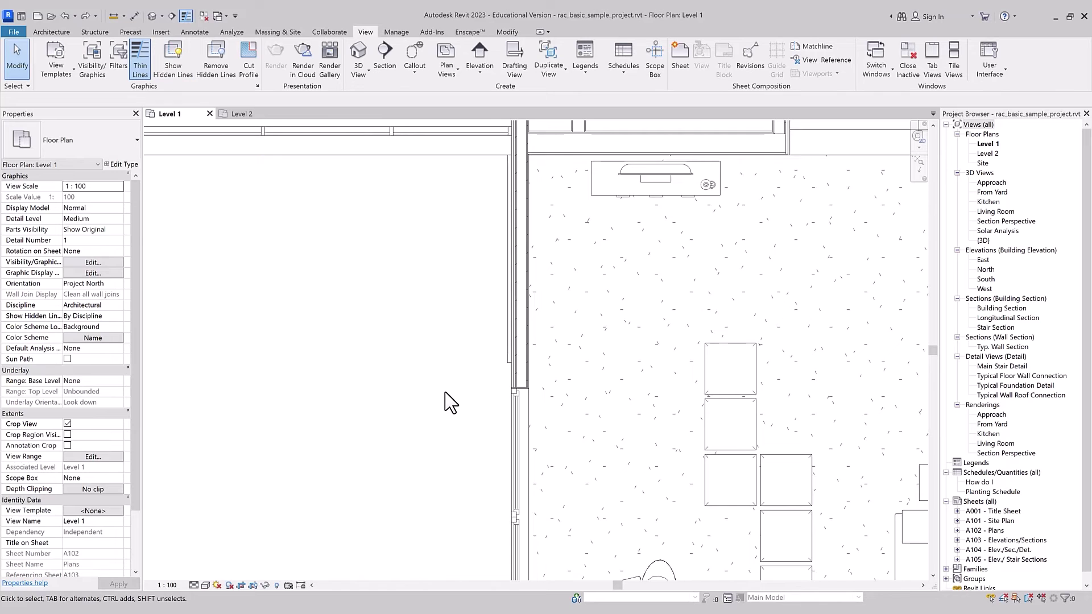
scroll(497, 336, "down", 3)
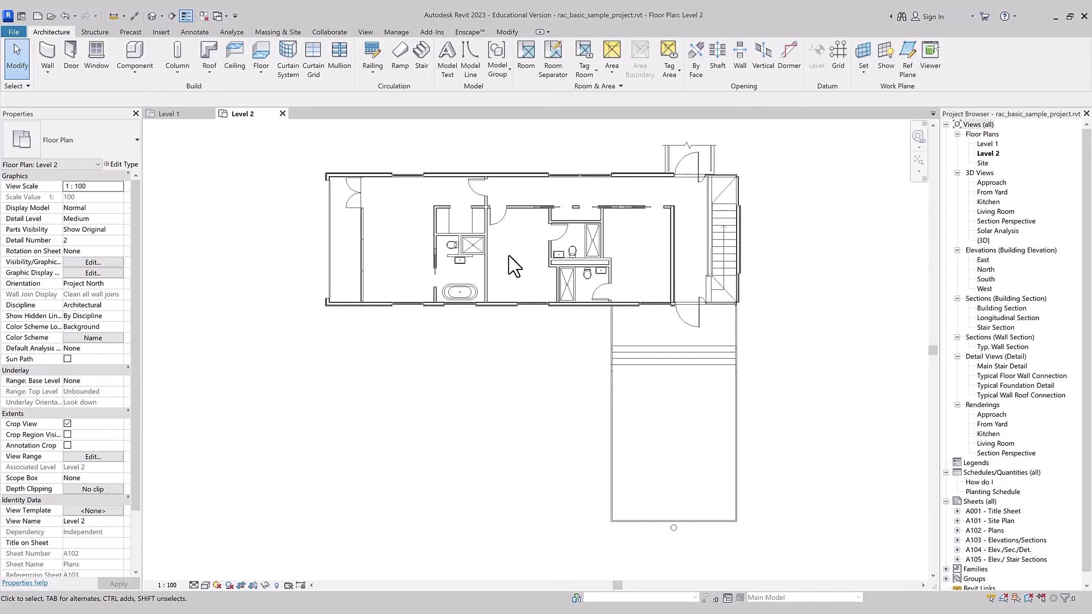
Start a Level 2 wall that ends exactly on an existing wall's endpoint using the SE snap.
key("w")
key("a")
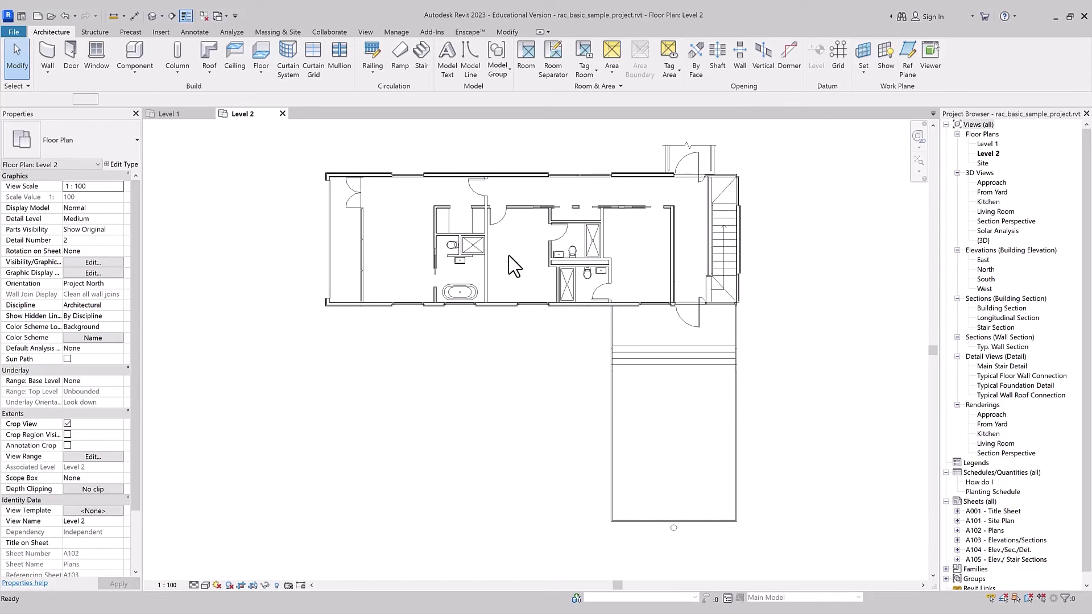
scroll(509, 261, "up", 2)
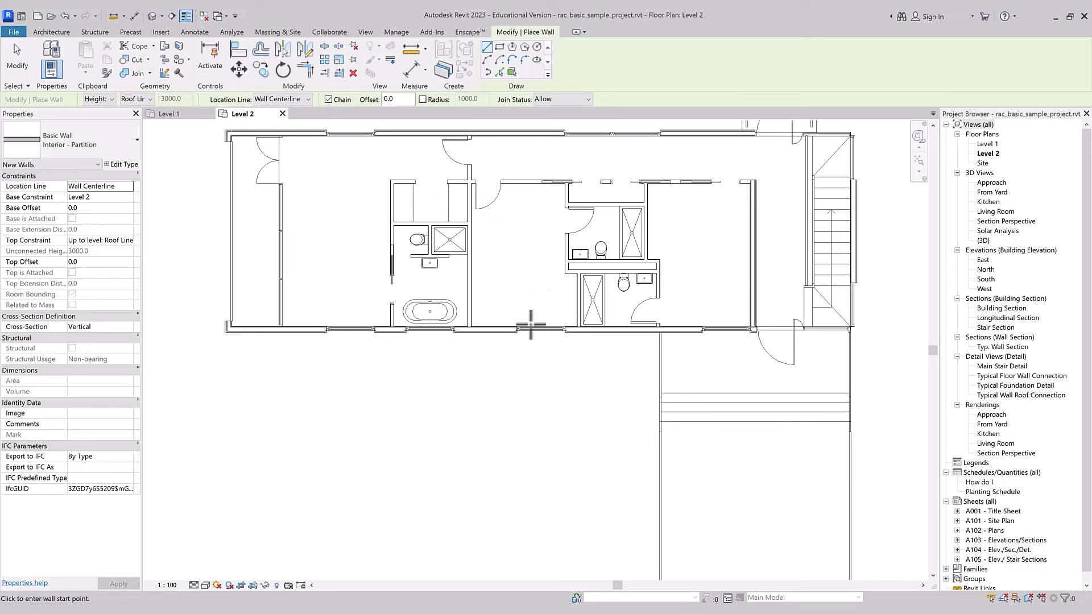
scroll(495, 245, "up", 2)
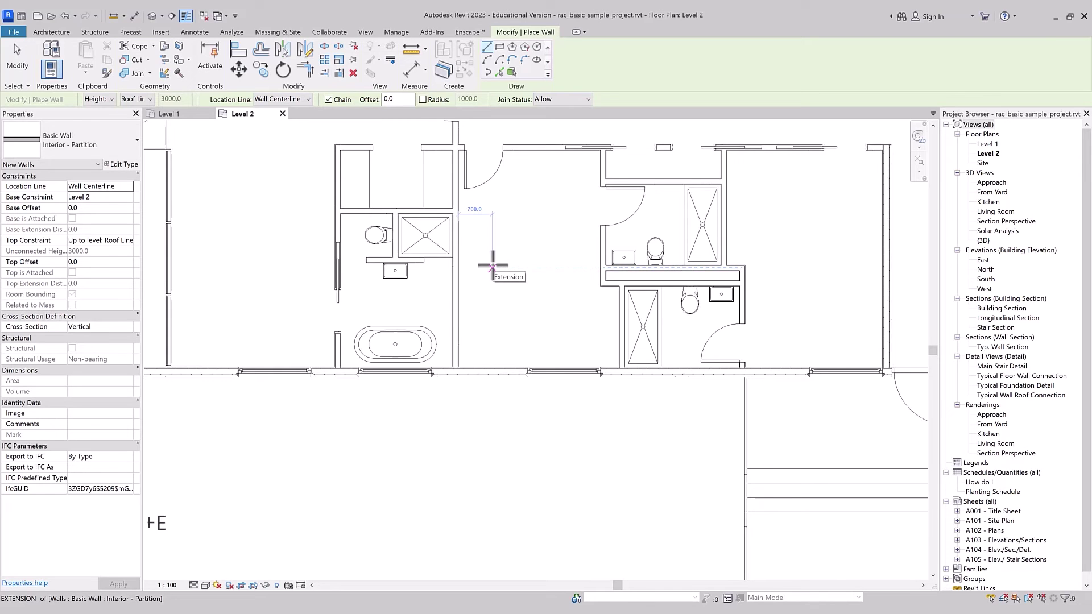
key("s")
key("e")
left_click(454, 298)
Draw a second wall between wall ends, try the SI and SM snap overrides, then exit.
left_click(603, 149)
left_click(603, 282)
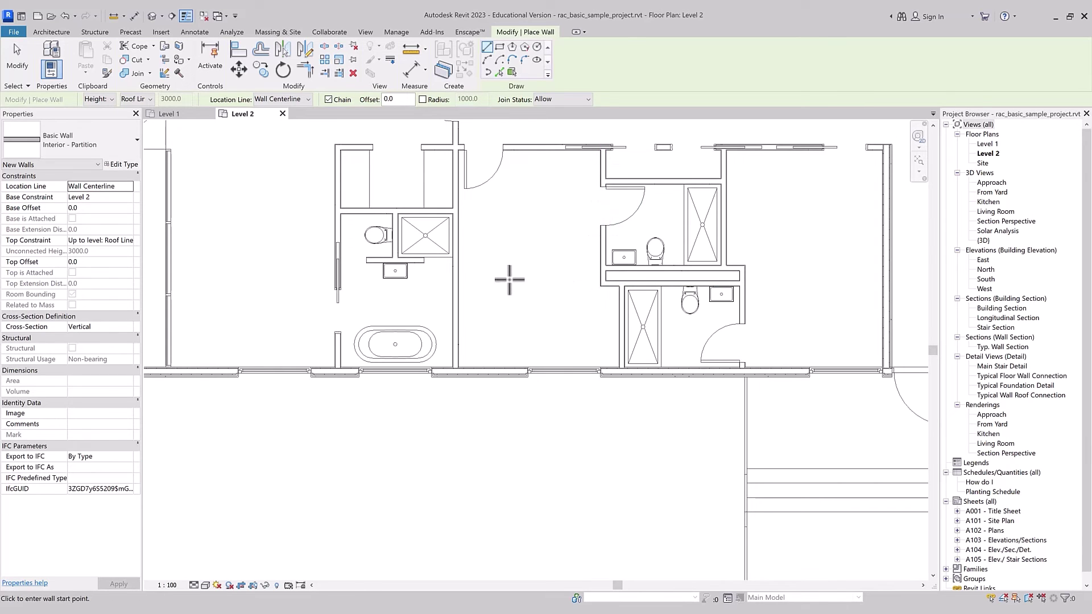
key("s")
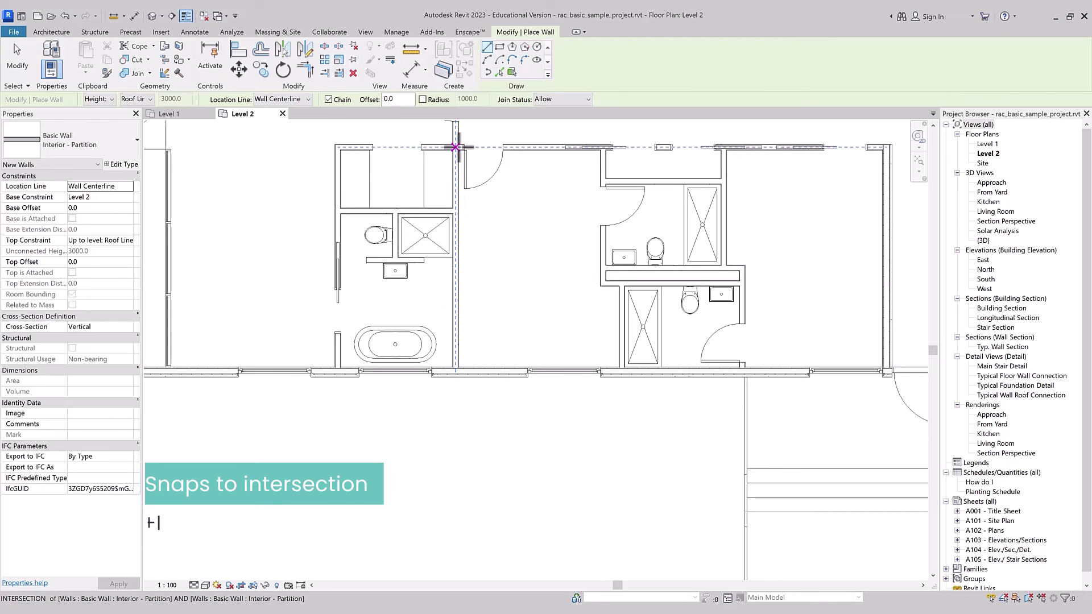
key("s")
key("m")
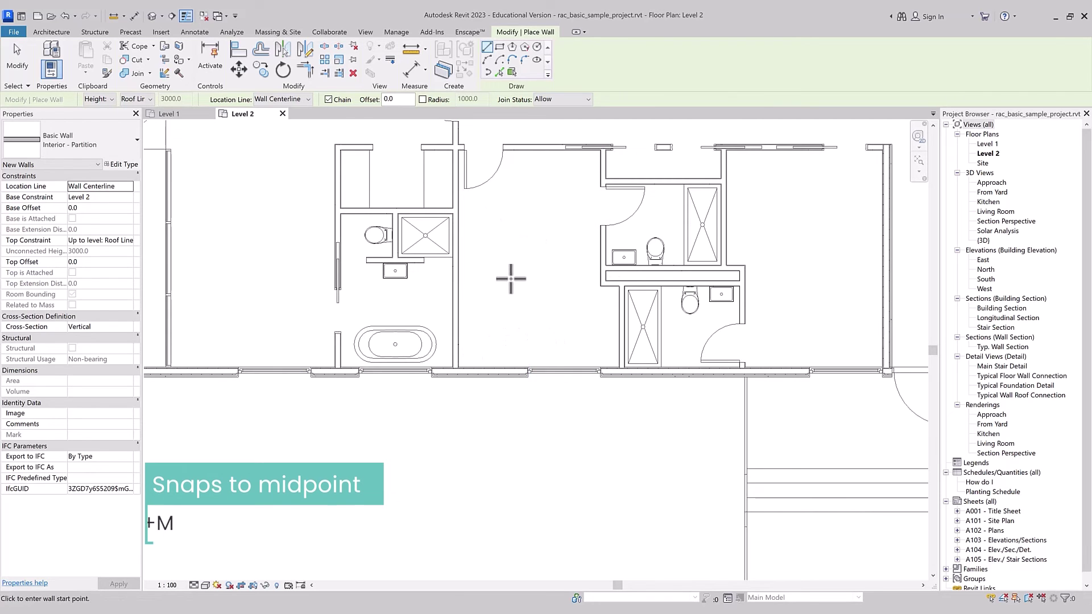
key("Escape")
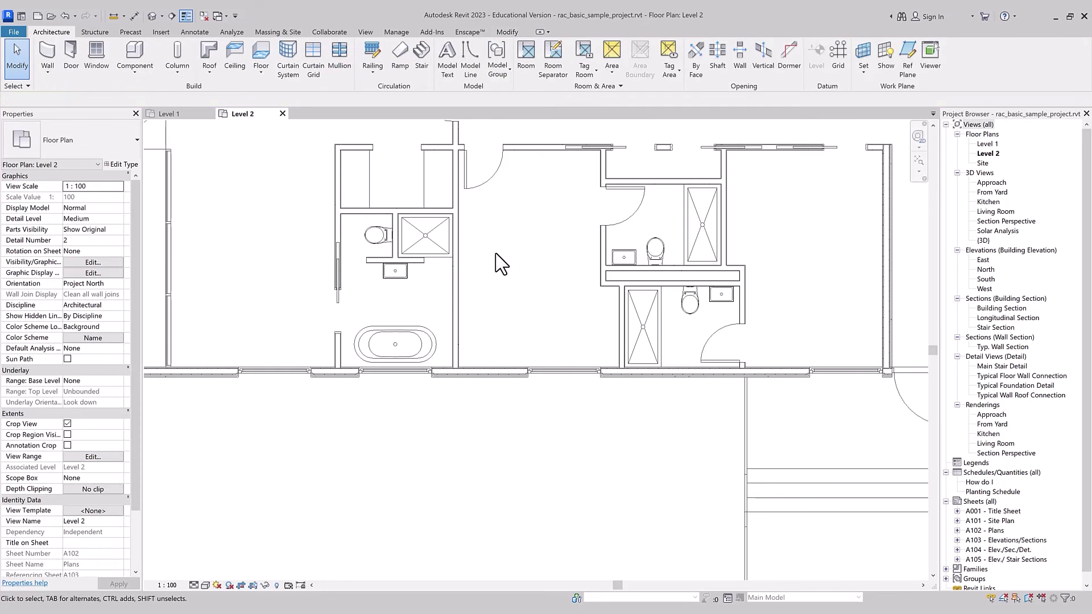
Draw a short diagonal wall in the hallway between the Level 2 bathrooms.
key("w")
key("a")
left_click(489, 263)
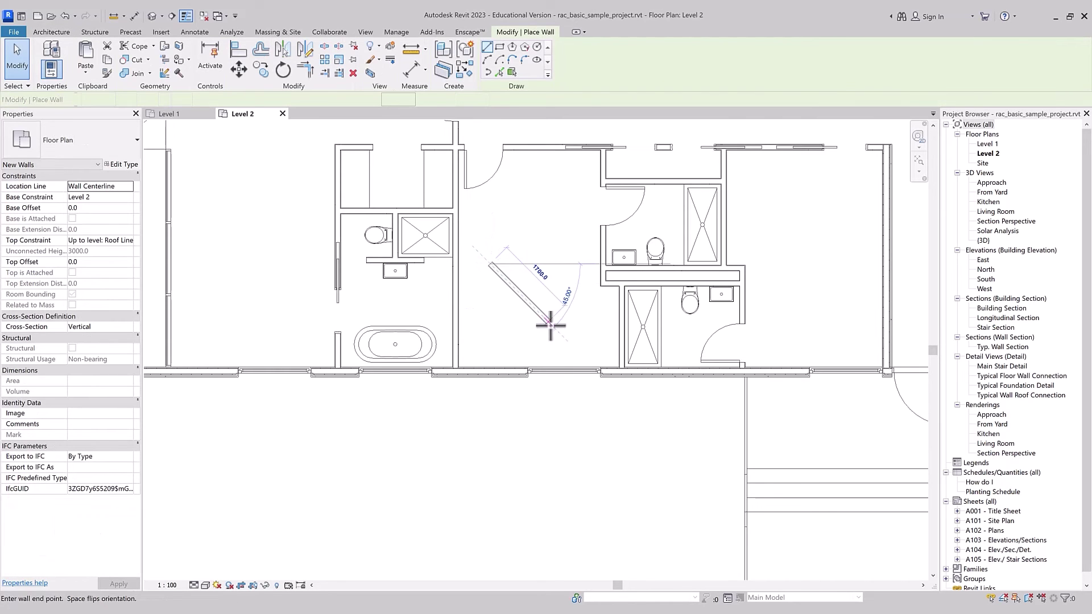
left_click(545, 318)
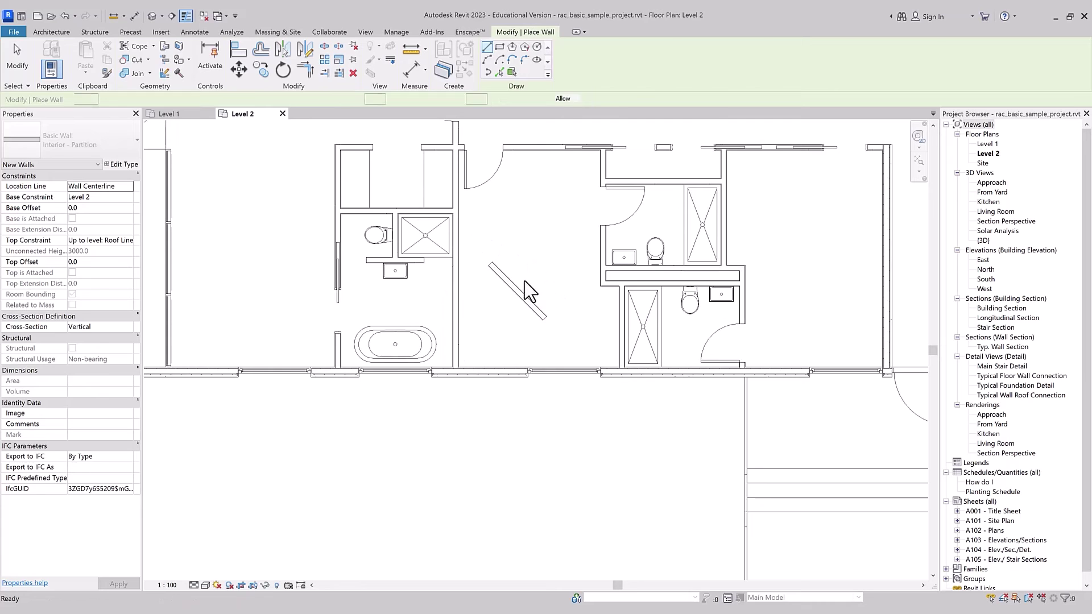
key("Escape")
key("Escape")
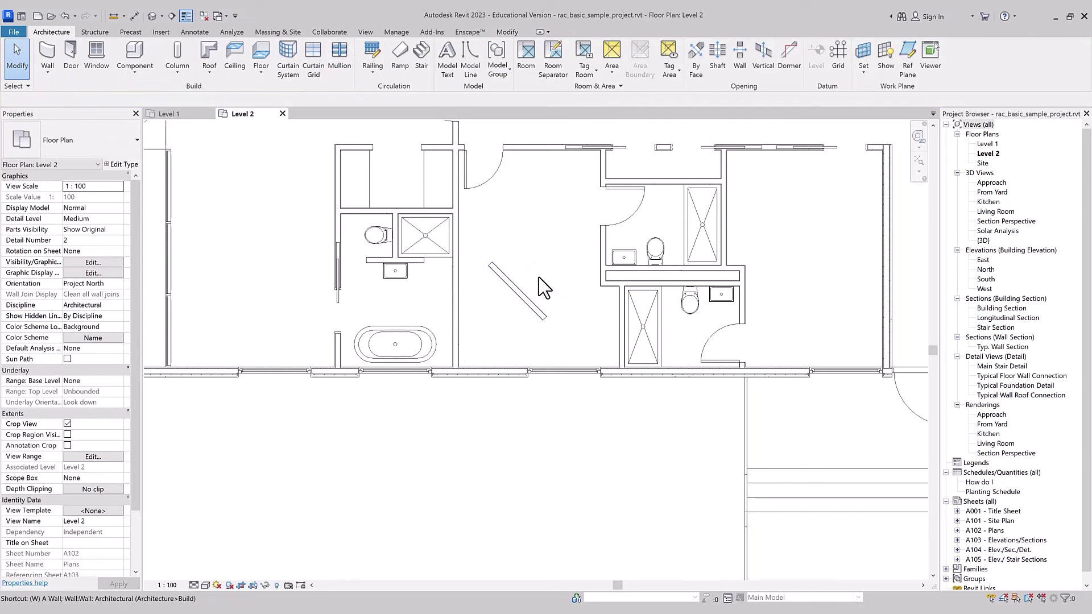
Start a new wall at the diagonal wall's midpoint and apply the SP perpendicular snap.
key("w")
key("a")
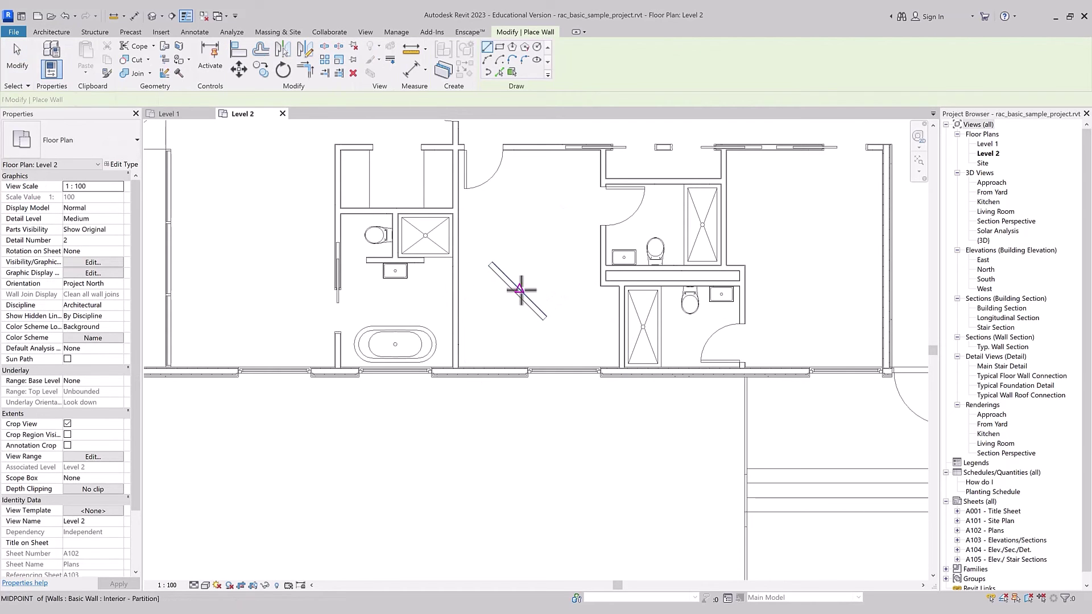
left_click(517, 291)
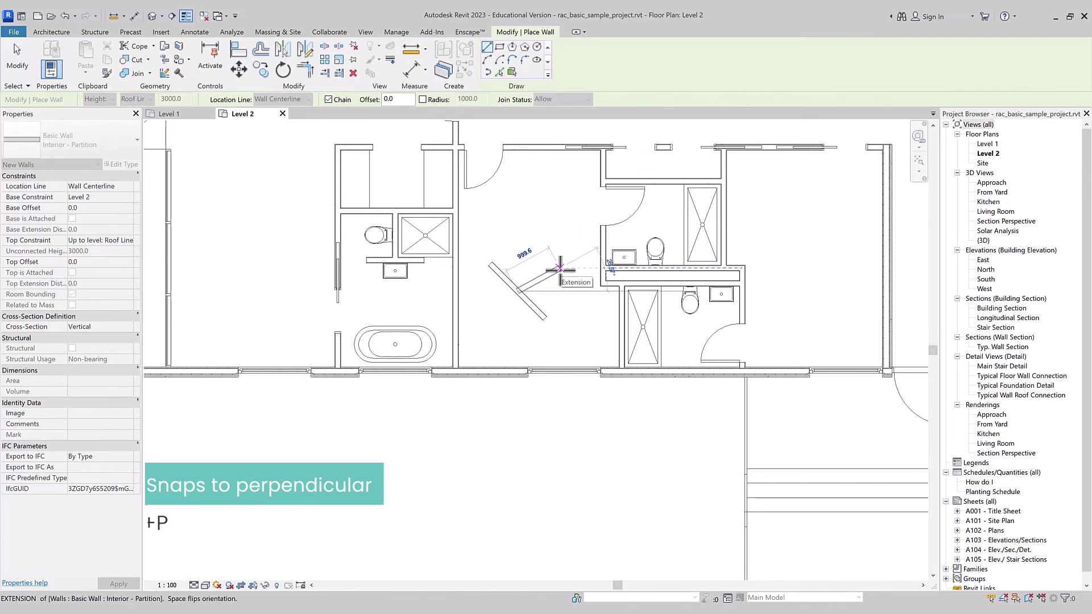
key("s")
key("p")
scroll(579, 250, "up", 2)
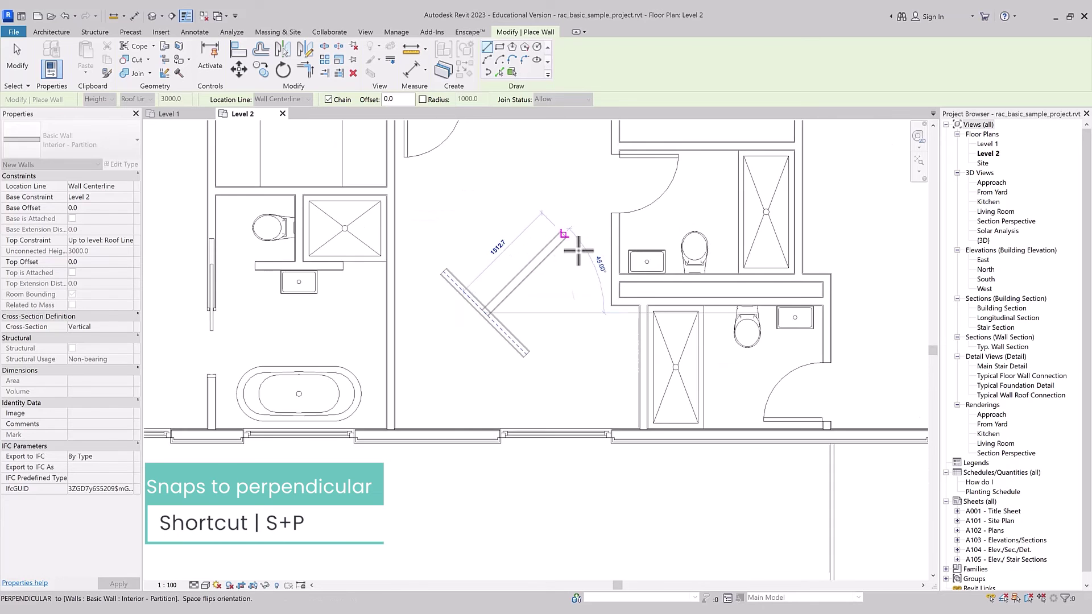
scroll(578, 250, "up", 1)
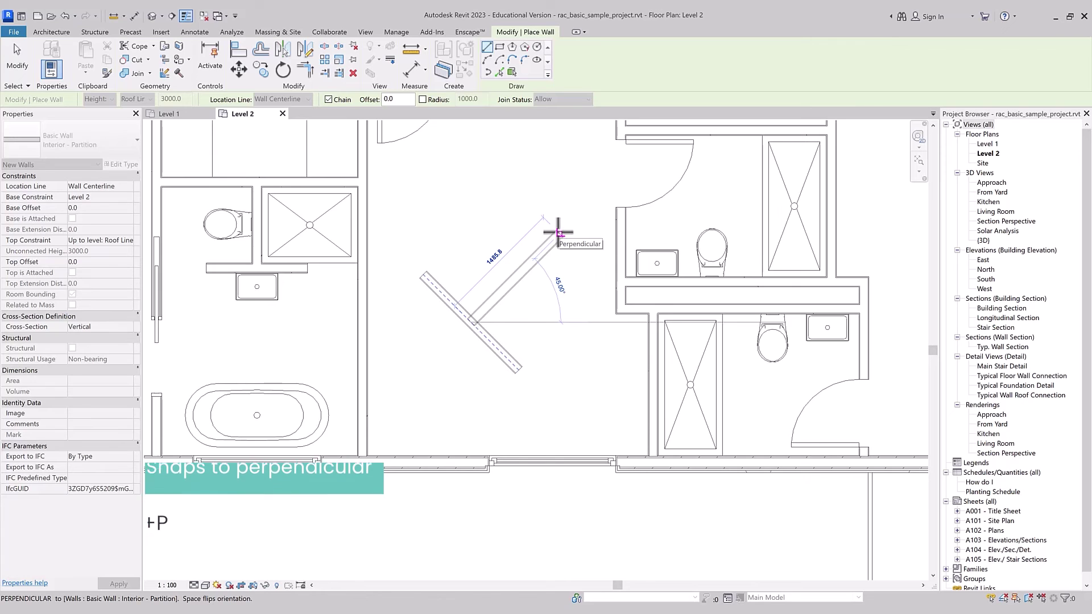
scroll(558, 232, "down", 1)
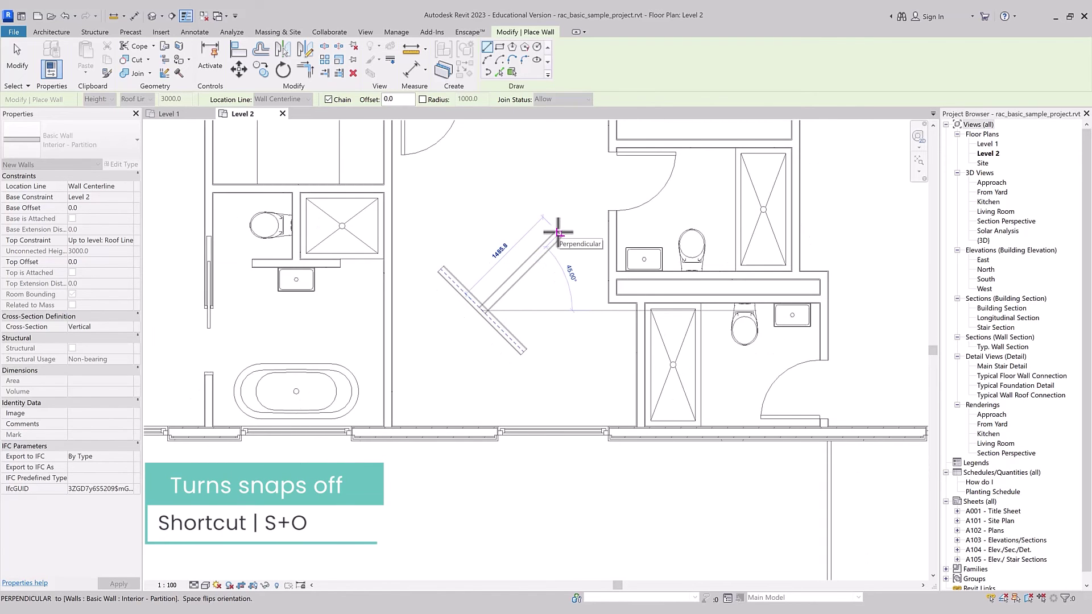
Turn snapping off with SO, then cancel the wall and clear the selection.
key("s")
key("o")
key("Escape")
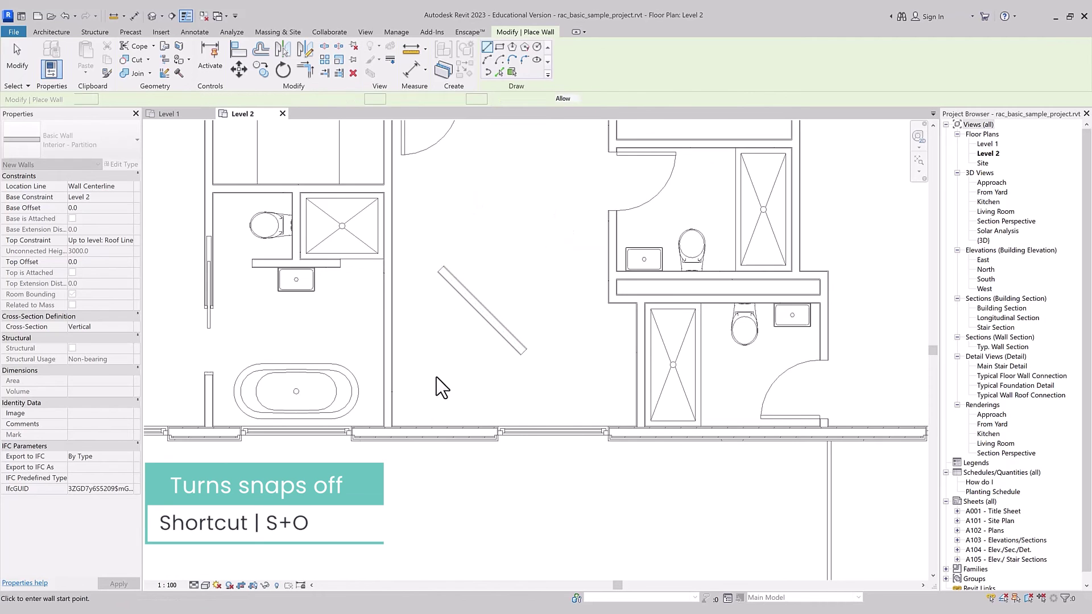
scroll(421, 341, "down", 1)
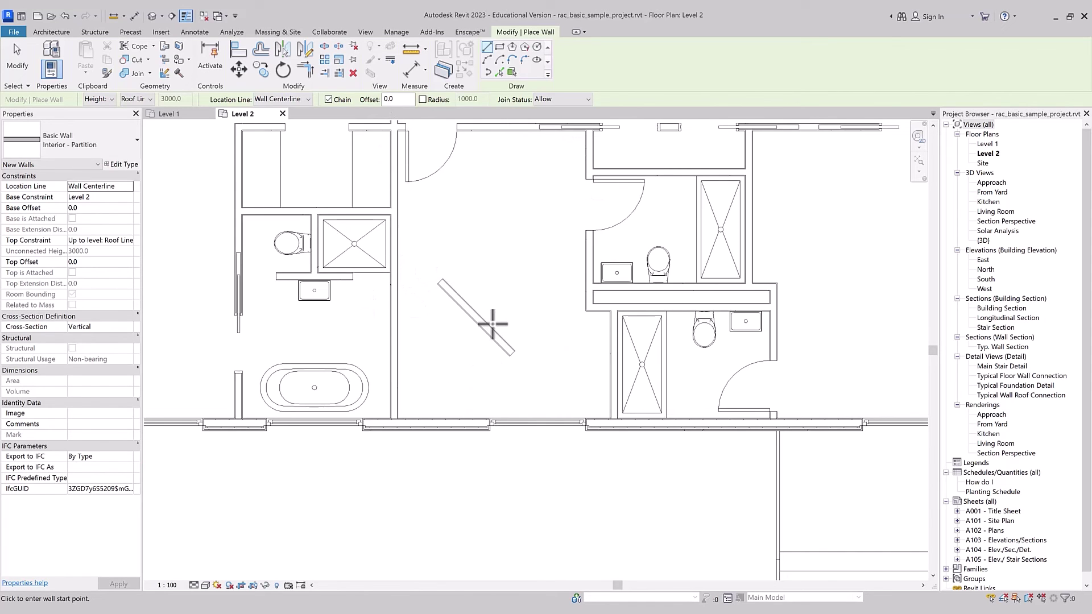
key("Escape")
key("Escape")
left_click(483, 323)
key("Escape")
Apply one-time snap overrides, including Midpoints, from the Wall tool's right-click menu.
key("w")
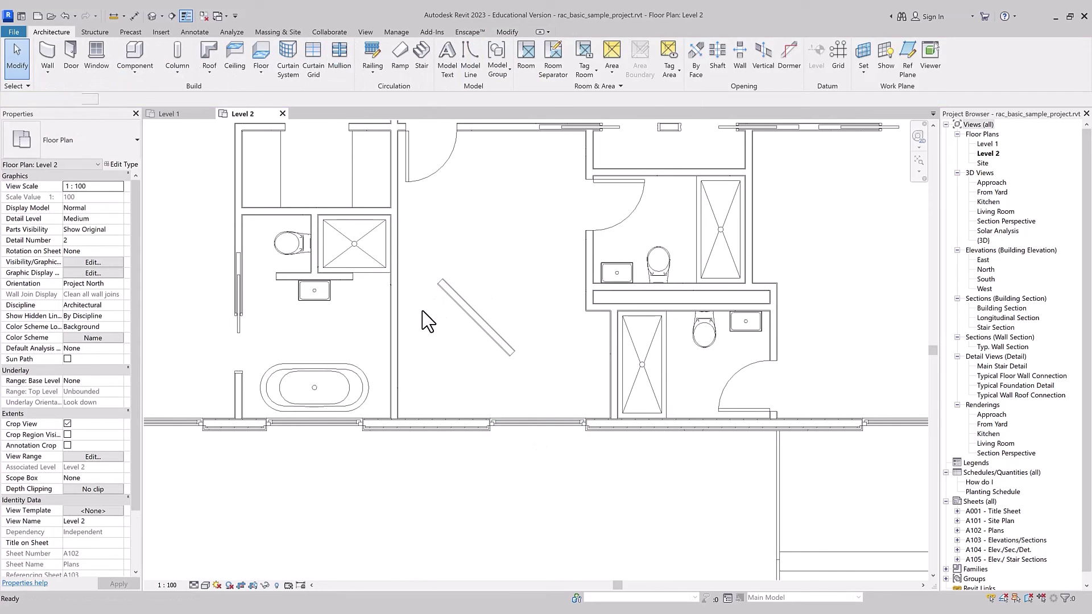
key("a")
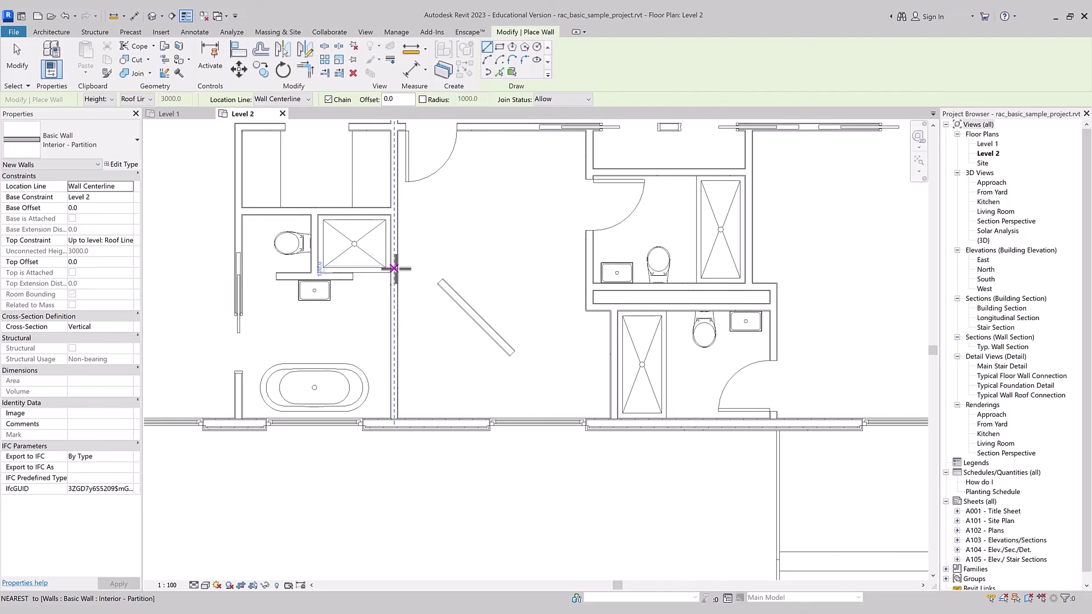
right_click(394, 268)
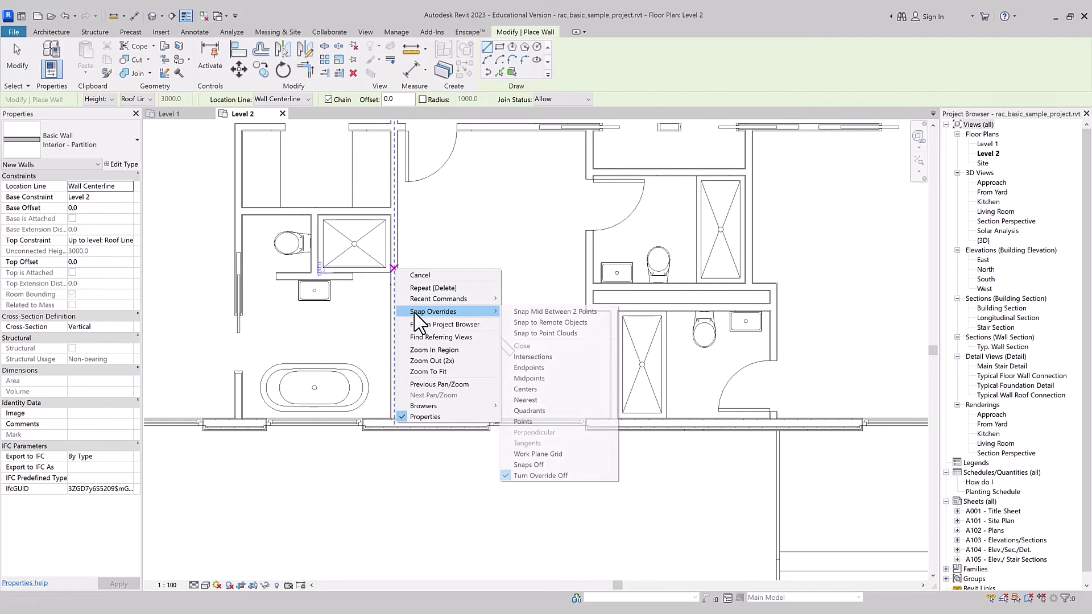
mouse_move(433, 311)
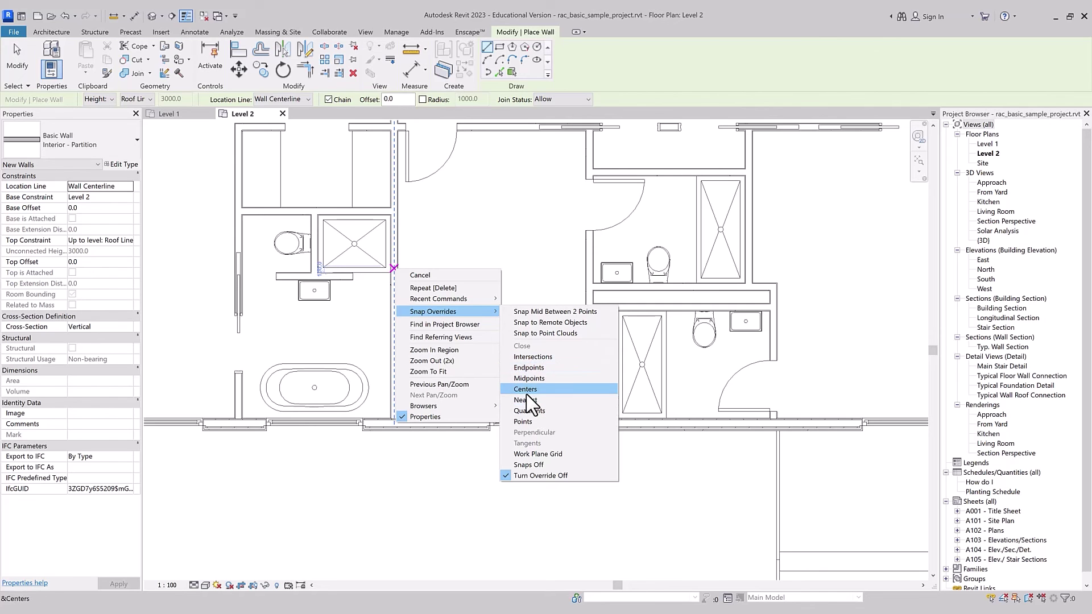
left_click(528, 390)
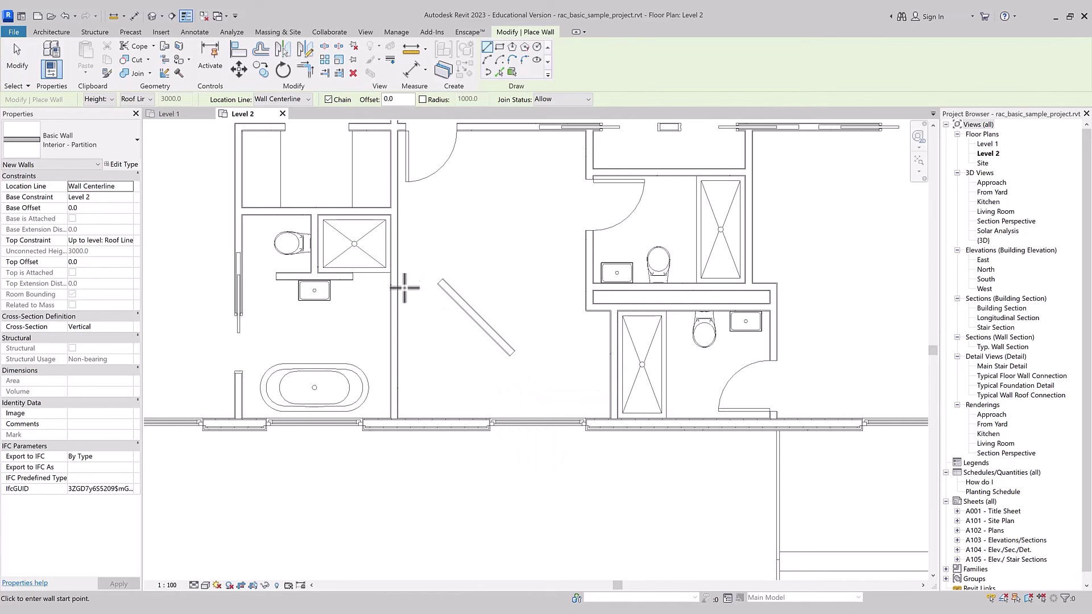
scroll(422, 409, "down", 2)
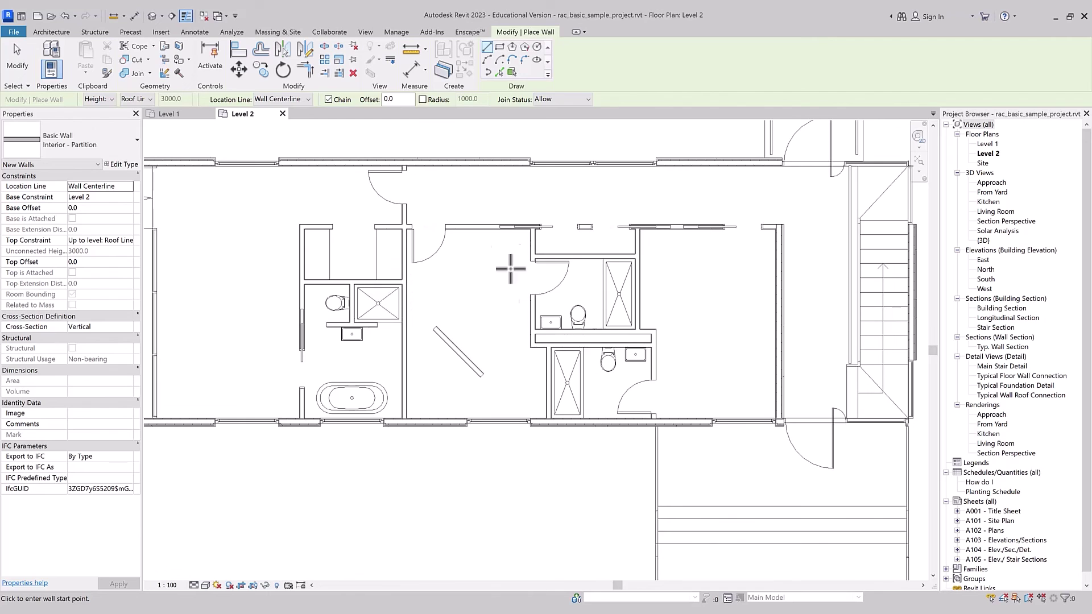
right_click(408, 314)
mouse_move(446, 359)
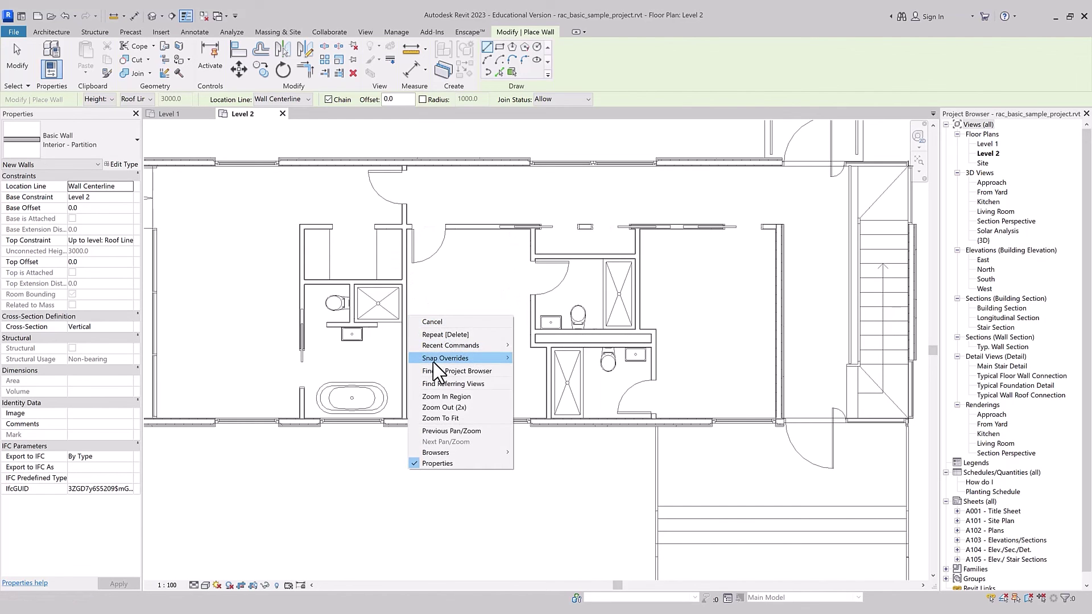
left_click(537, 427)
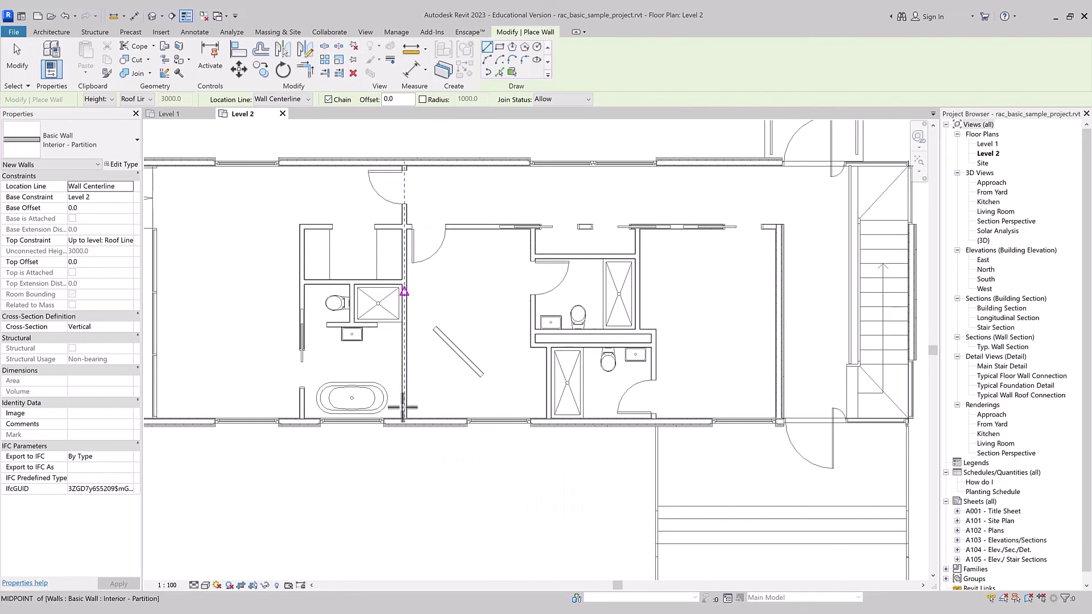
Clear the snap override and start a wall at the diagonal wall's midpoint.
right_click(404, 293)
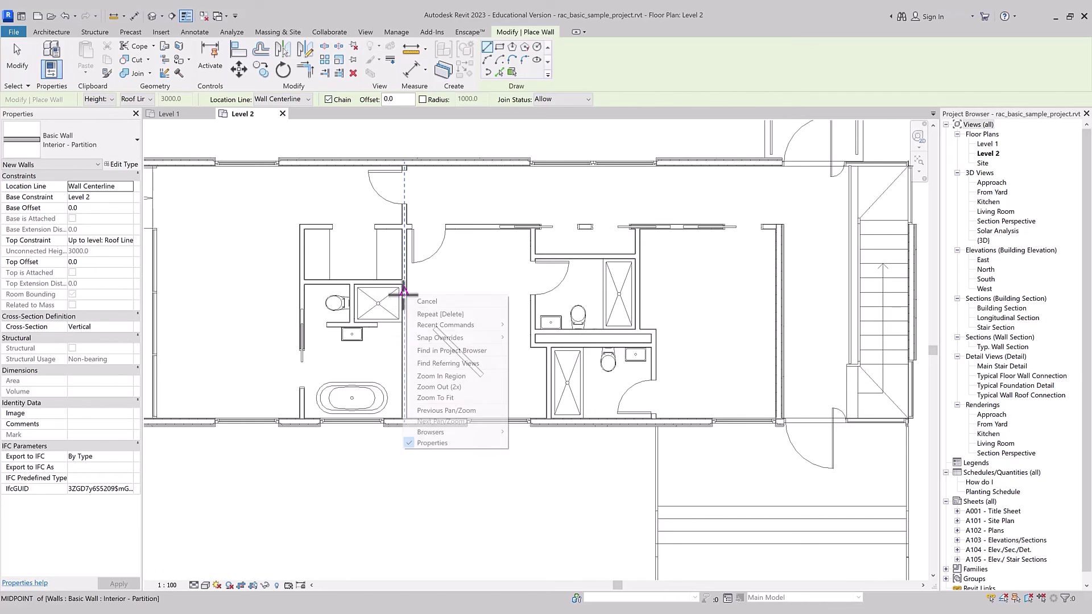
mouse_move(440, 338)
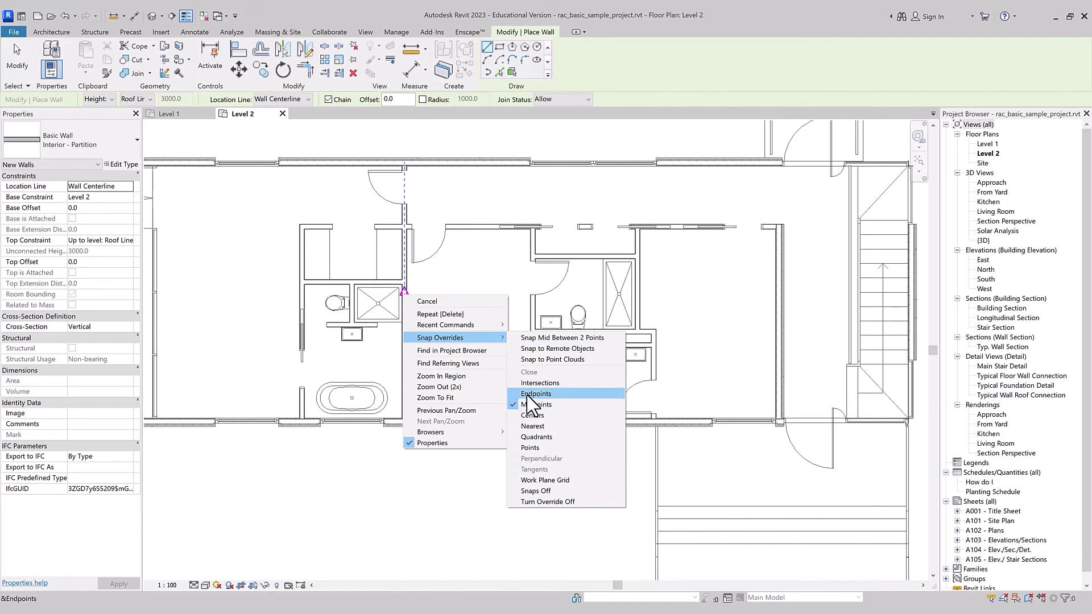
left_click(548, 504)
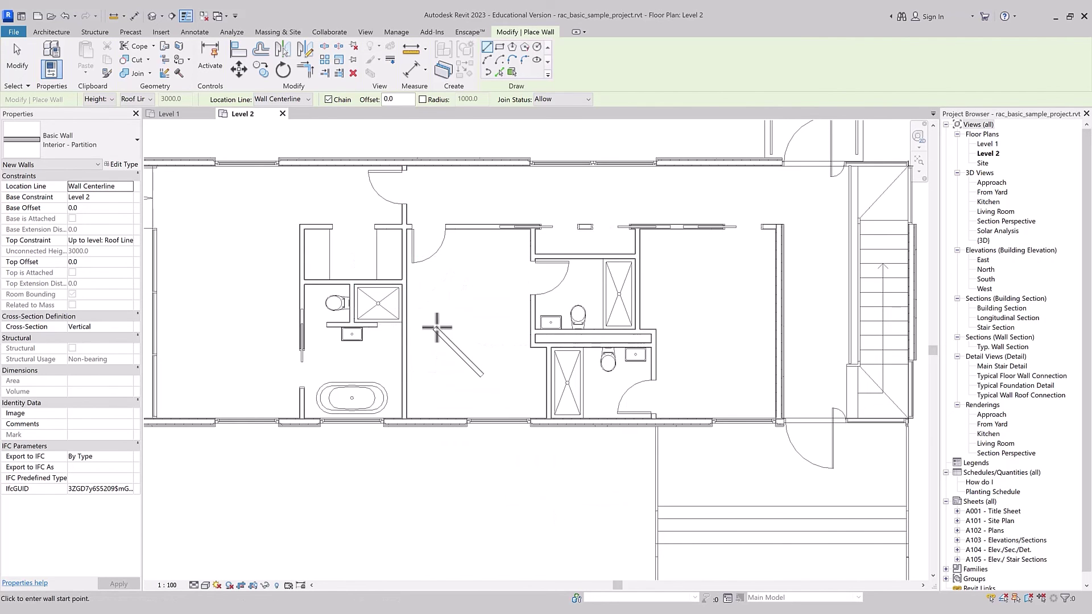
right_click(411, 324)
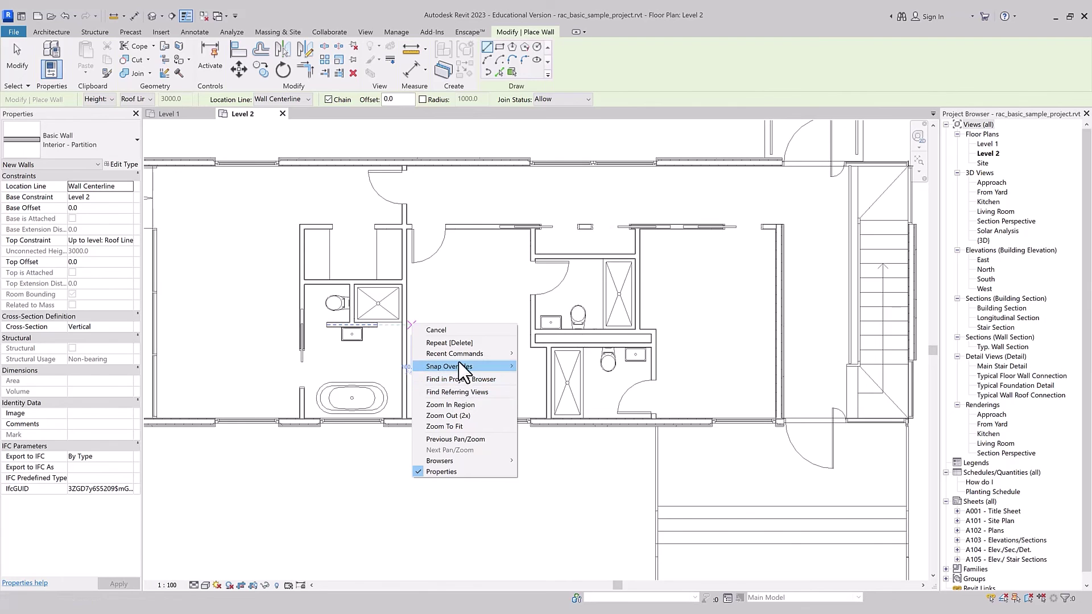
mouse_move(449, 366)
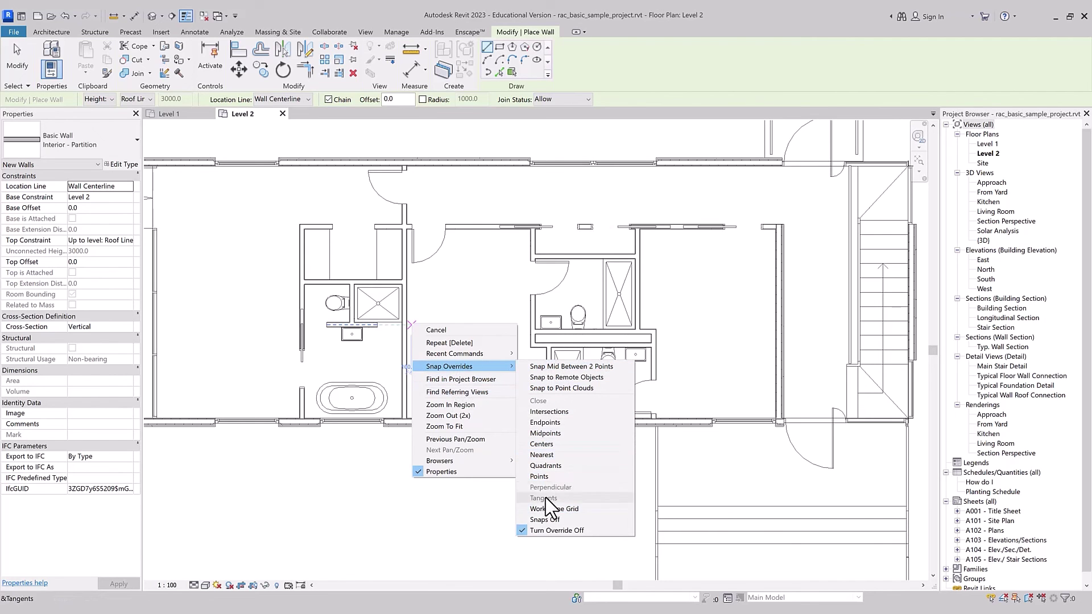
key("Escape")
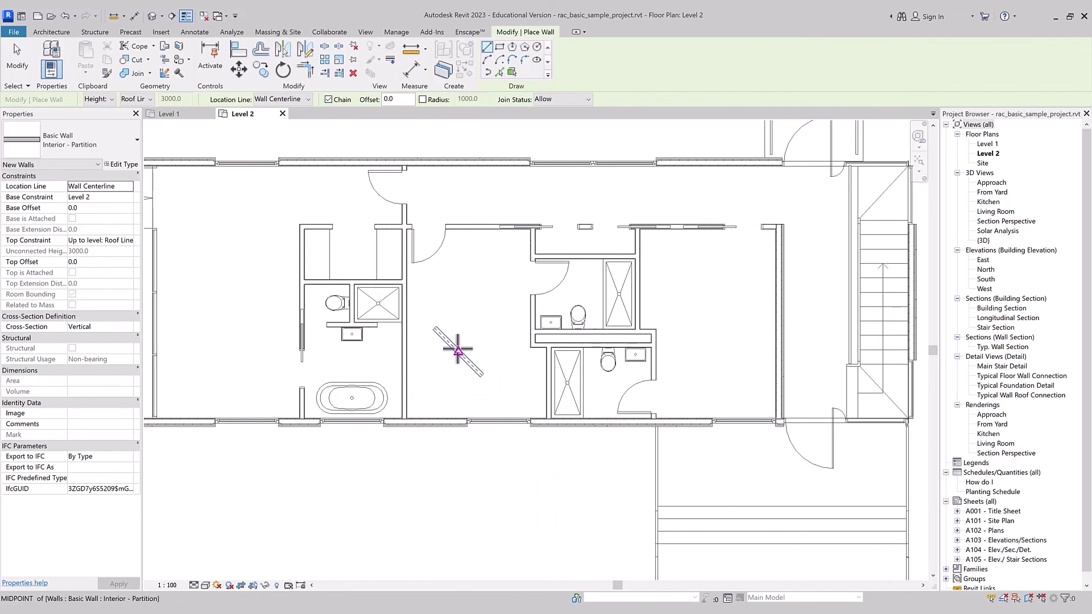
left_click(457, 348)
Apply the Work Plane Grid snap override, cancel the wall, and delete the diagonal wall.
right_click(465, 346)
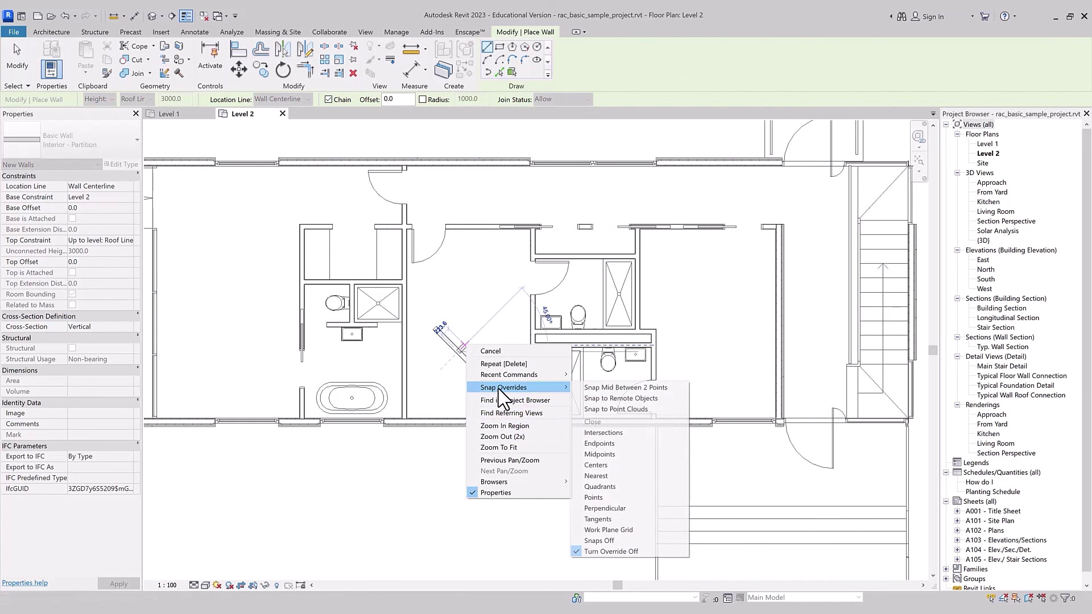
mouse_move(504, 387)
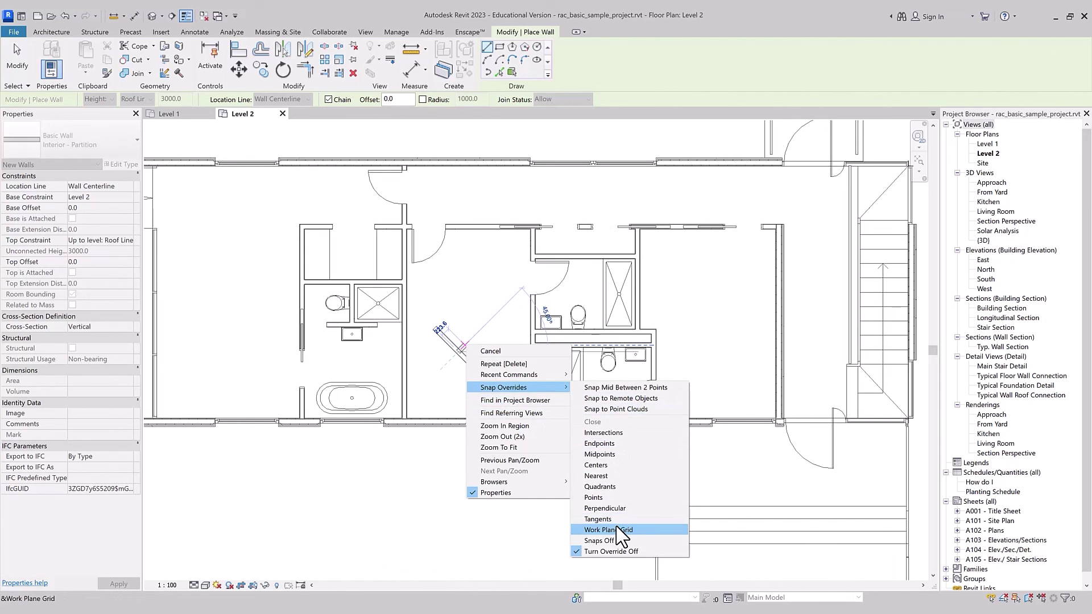
left_click(490, 351)
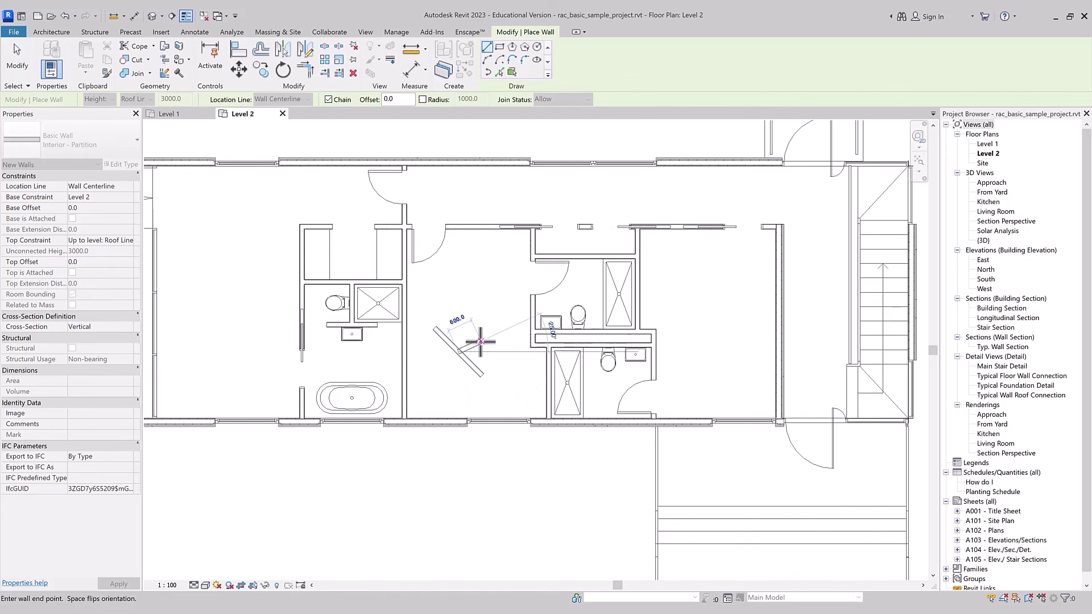
key("Escape")
left_click(454, 349)
key("Delete")
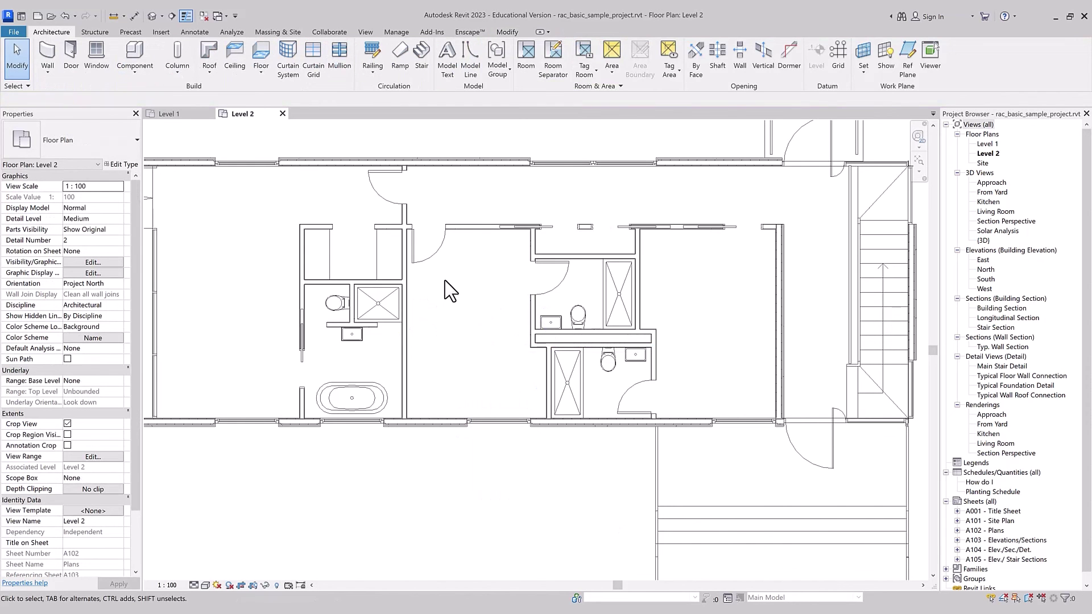
left_click(395, 32)
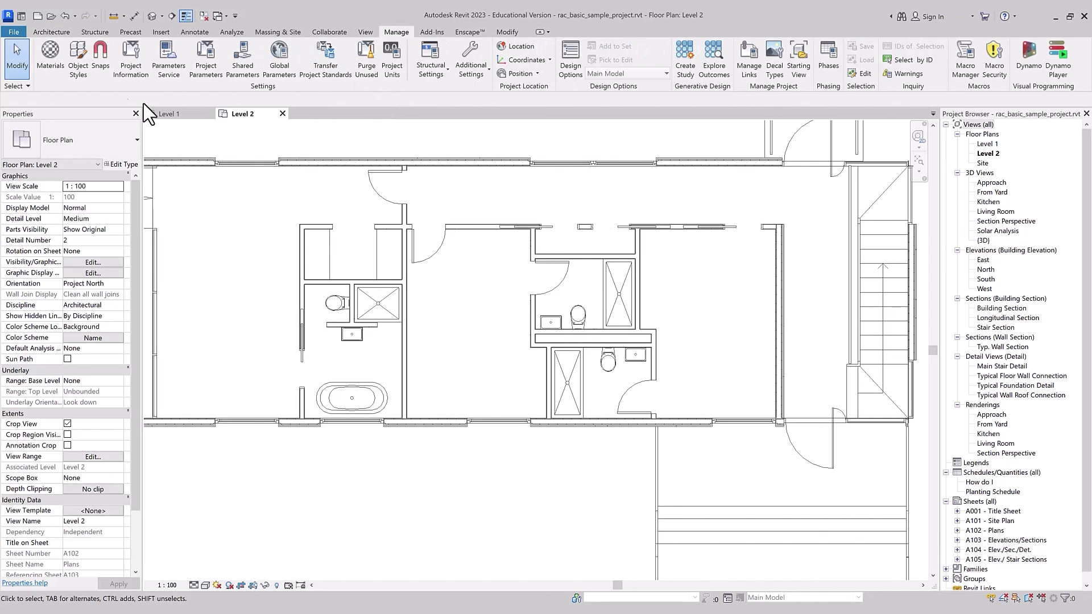
left_click(101, 64)
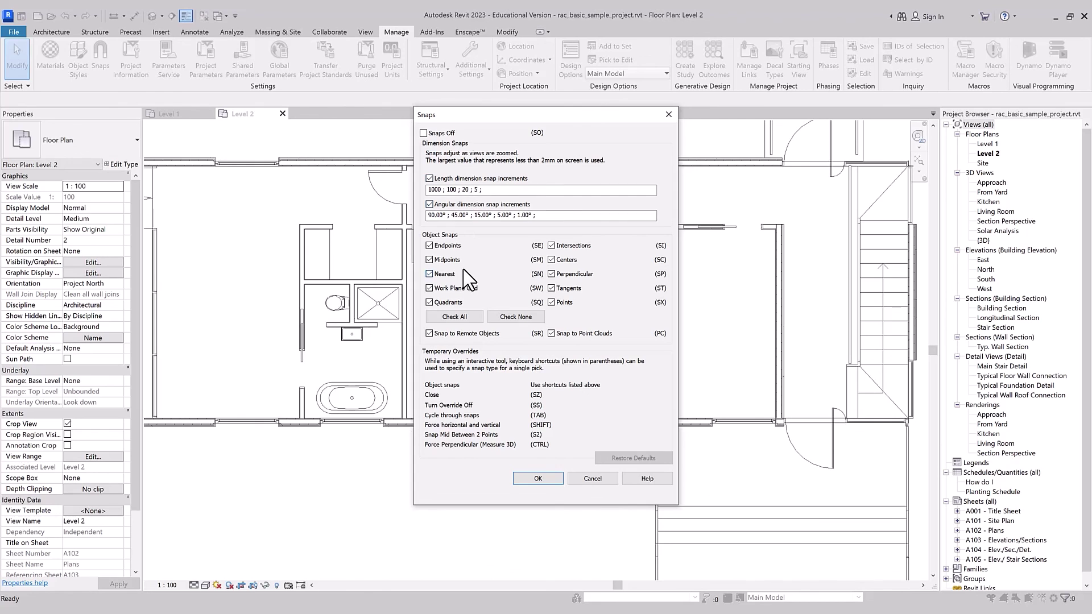
left_click(550, 479)
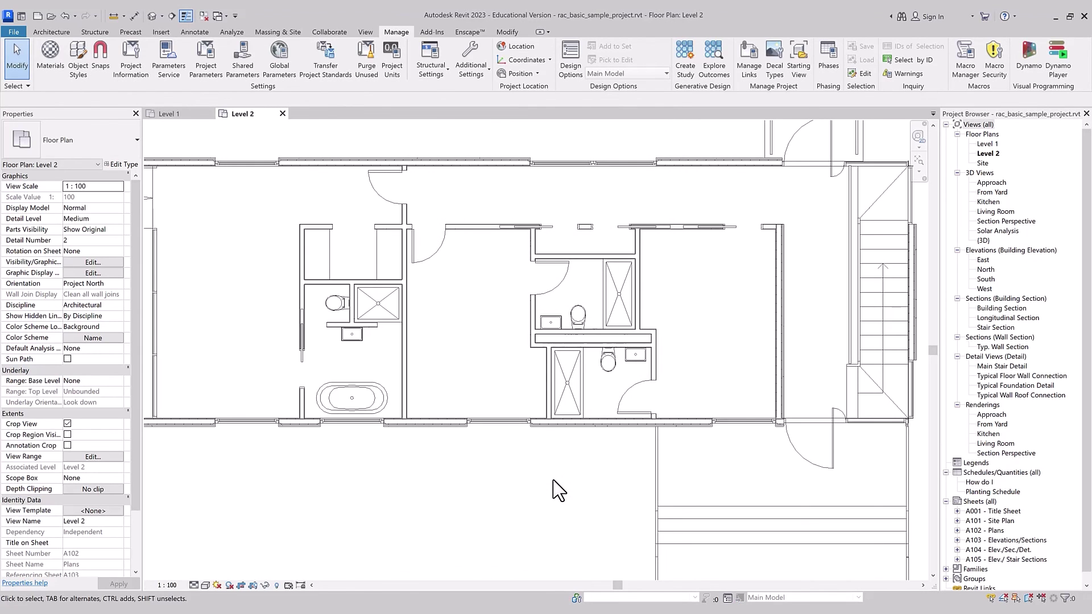